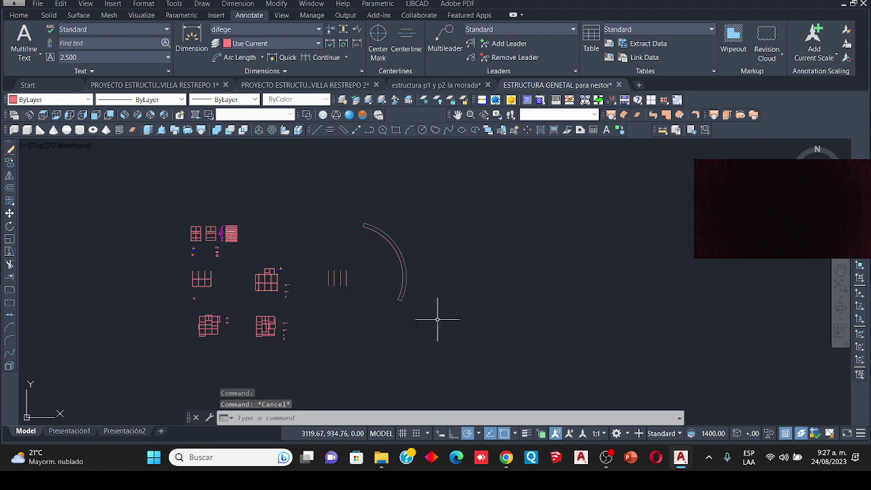
Step: Erase the curved arc and the small block group beside it using a crossing window
{"action": "left_click", "coordinate": [441, 320]}
{"action": "left_click", "coordinate": [304, 189]}
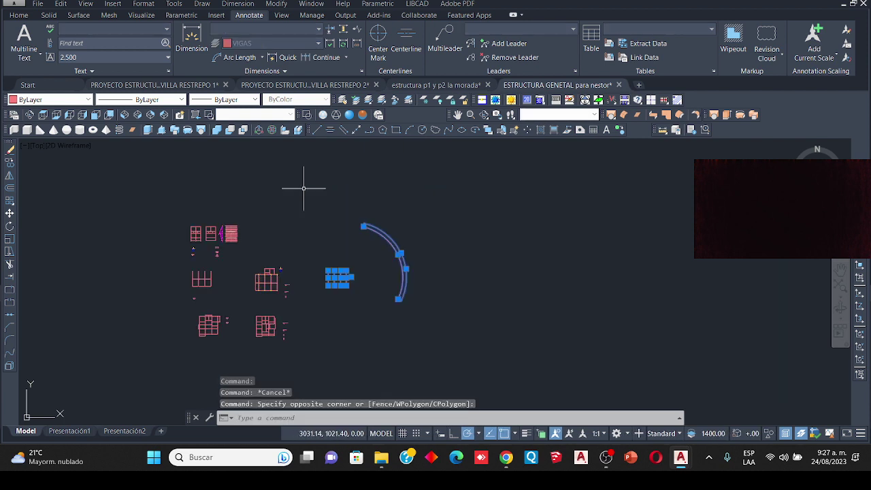
{"action": "key", "text": "Delete"}
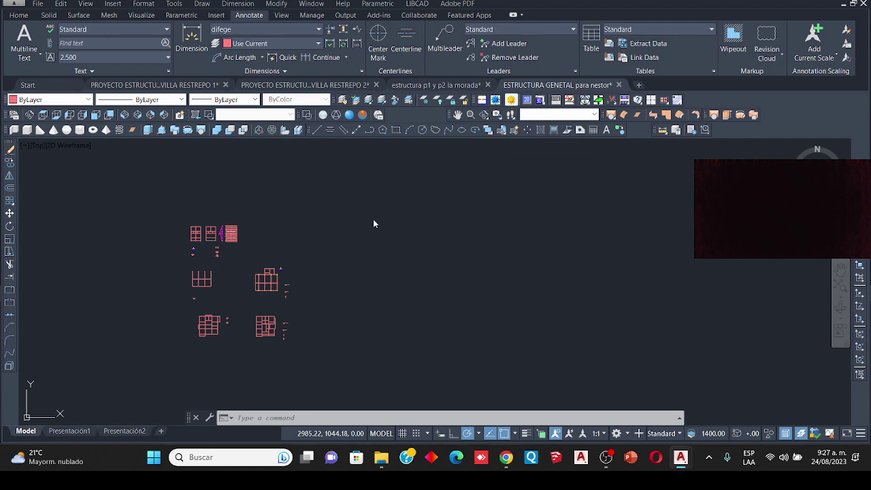
{"action": "scroll", "coordinate": [333, 255], "scroll_direction": "down", "scroll_amount": 2}
Step: Zoom the view in on the drawing sheets
{"action": "scroll", "coordinate": [333, 255], "scroll_direction": "up", "scroll_amount": 3}
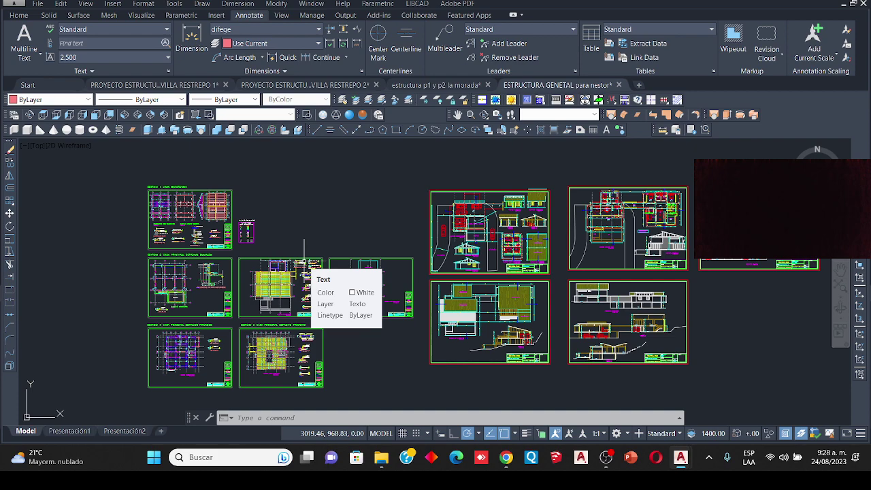
Step: Zoom and pan the sheets toward the parking and pool area
{"action": "scroll", "coordinate": [408, 204], "scroll_direction": "up", "scroll_amount": 5}
{"action": "scroll", "coordinate": [408, 204], "scroll_direction": "down", "scroll_amount": 5}
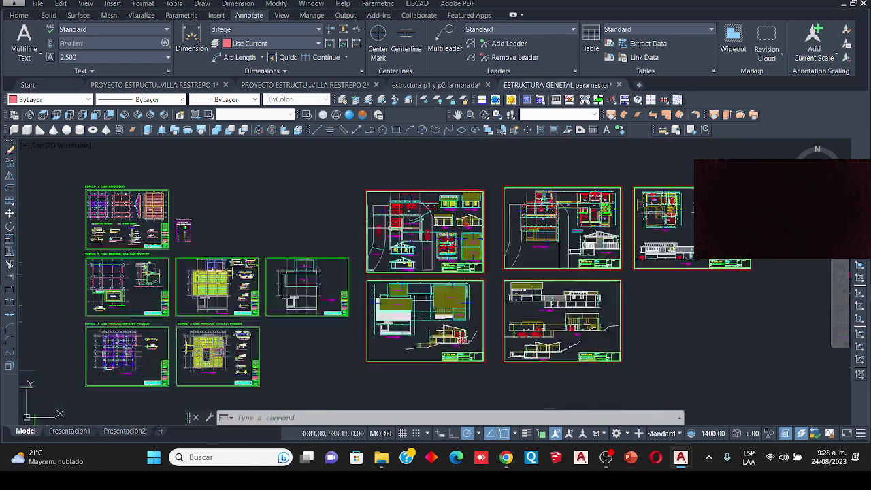
{"action": "scroll", "coordinate": [446, 204], "scroll_direction": "up", "scroll_amount": 2}
{"action": "scroll", "coordinate": [408, 224], "scroll_direction": "up", "scroll_amount": 2}
{"action": "scroll", "coordinate": [408, 228], "scroll_direction": "down", "scroll_amount": 4}
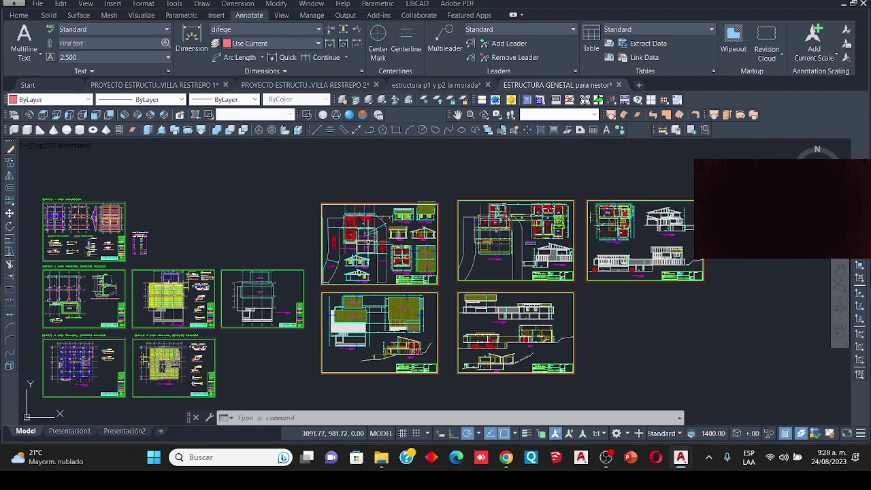
{"action": "scroll", "coordinate": [414, 233], "scroll_direction": "up", "scroll_amount": 1}
{"action": "middle_click_drag", "start_coordinate": [413, 233], "coordinate": [497, 218]}
Step: Bring the Planta Casa Mayordomo plan and its title block into view
{"action": "scroll", "coordinate": [433, 265], "scroll_direction": "up", "scroll_amount": 5}
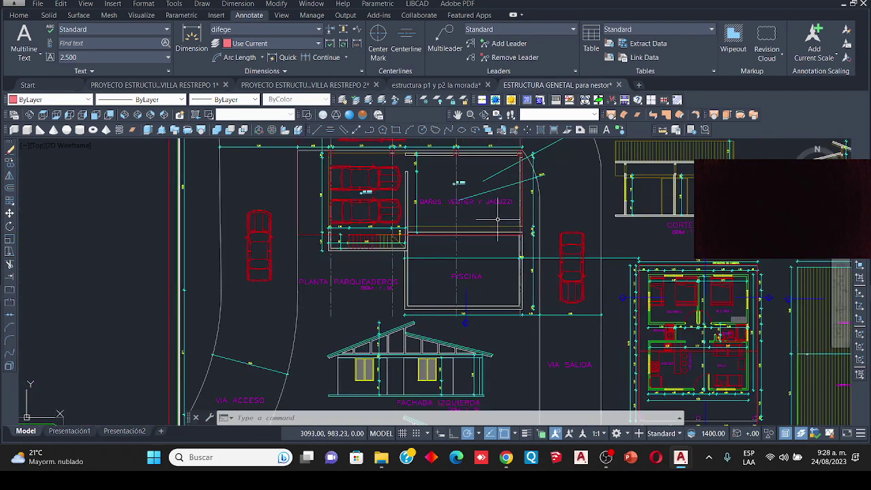
{"action": "scroll", "coordinate": [425, 284], "scroll_direction": "down", "scroll_amount": 6}
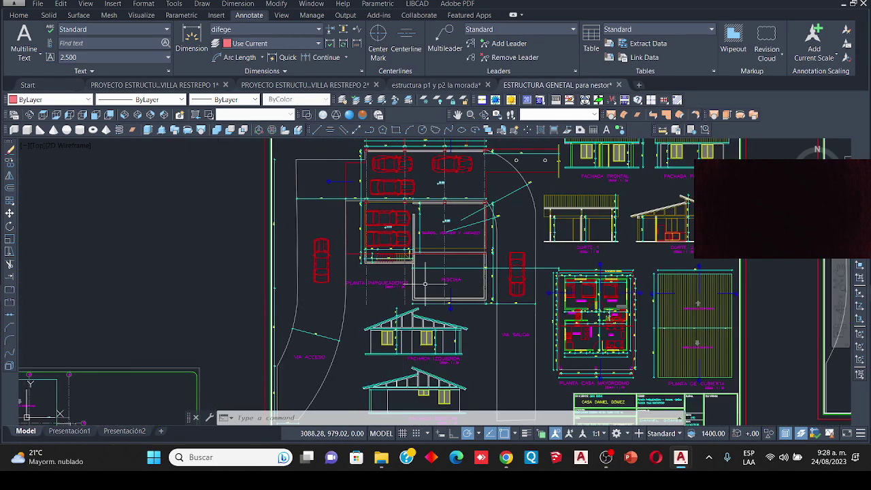
{"action": "scroll", "coordinate": [449, 300], "scroll_direction": "up", "scroll_amount": 3}
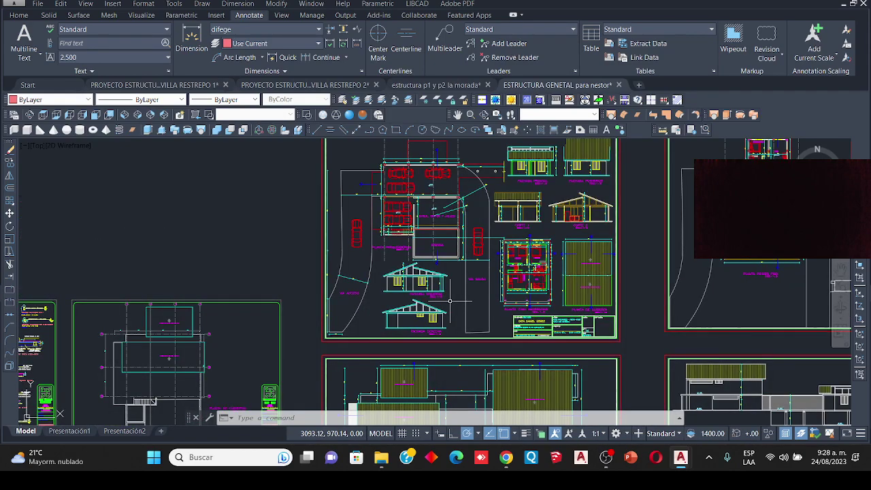
{"action": "scroll", "coordinate": [450, 301], "scroll_direction": "down", "scroll_amount": 3}
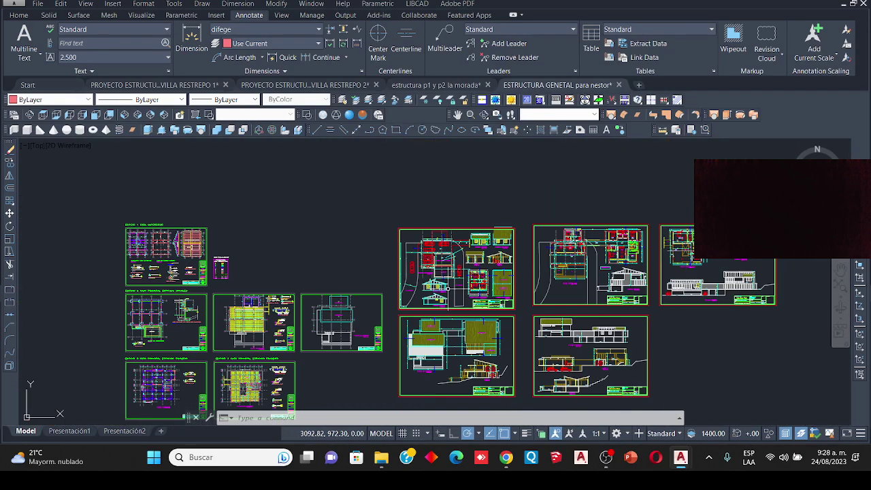
{"action": "scroll", "coordinate": [490, 293], "scroll_direction": "up", "scroll_amount": 3}
{"action": "scroll", "coordinate": [456, 287], "scroll_direction": "up", "scroll_amount": 3}
{"action": "mouse_move", "coordinate": [379, 280]}
{"action": "middle_mouse_down"}
{"action": "mouse_move", "coordinate": [407, 299]}
{"action": "mouse_move", "coordinate": [495, 284]}
{"action": "mouse_move", "coordinate": [482, 270]}
{"action": "mouse_move", "coordinate": [394, 272]}
{"action": "middle_mouse_up"}
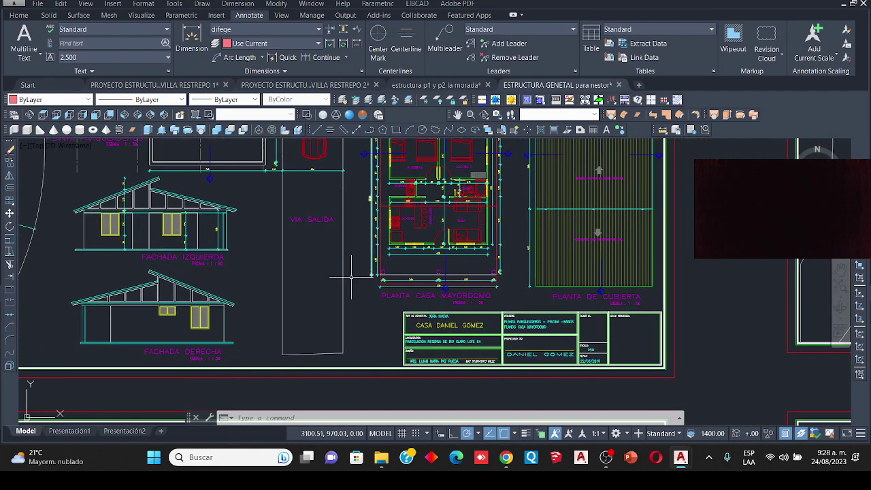
Step: Centre the Planta de Cubierta roof plan sheet on screen
{"action": "scroll", "coordinate": [352, 279], "scroll_direction": "down", "scroll_amount": 3}
{"action": "scroll", "coordinate": [403, 288], "scroll_direction": "up", "scroll_amount": 3}
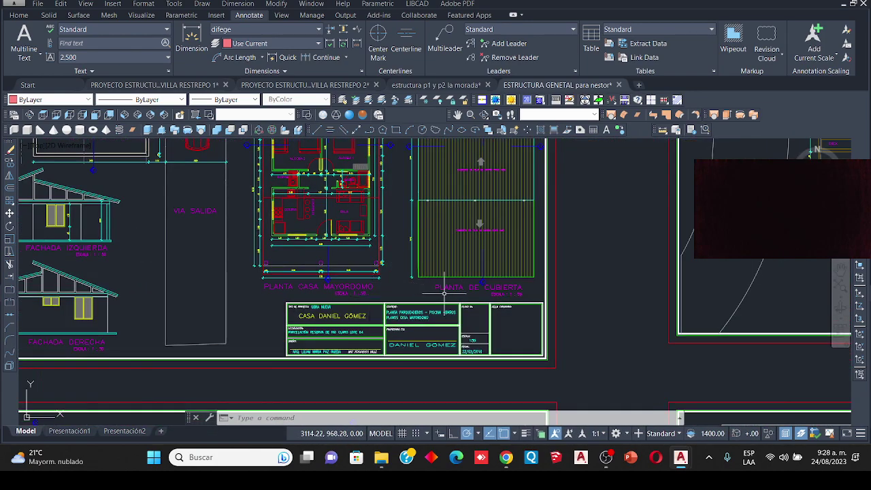
{"action": "scroll", "coordinate": [374, 283], "scroll_direction": "down", "scroll_amount": 4}
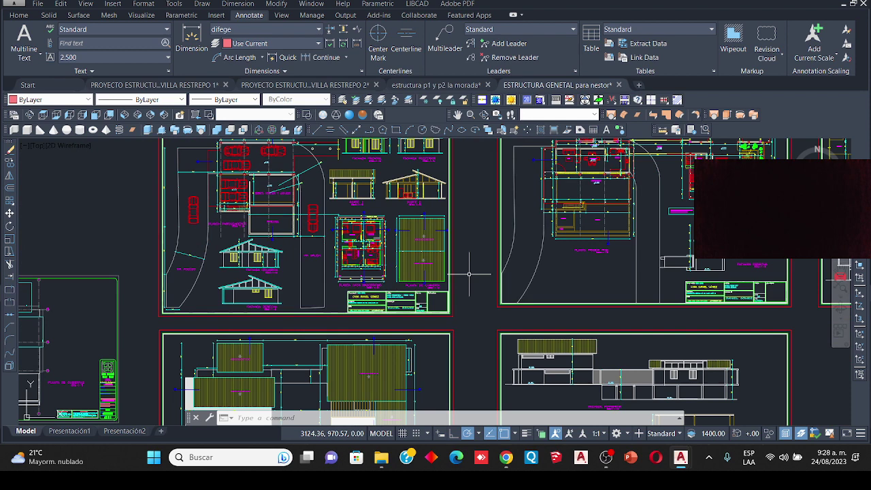
{"action": "scroll", "coordinate": [413, 223], "scroll_direction": "up", "scroll_amount": 4}
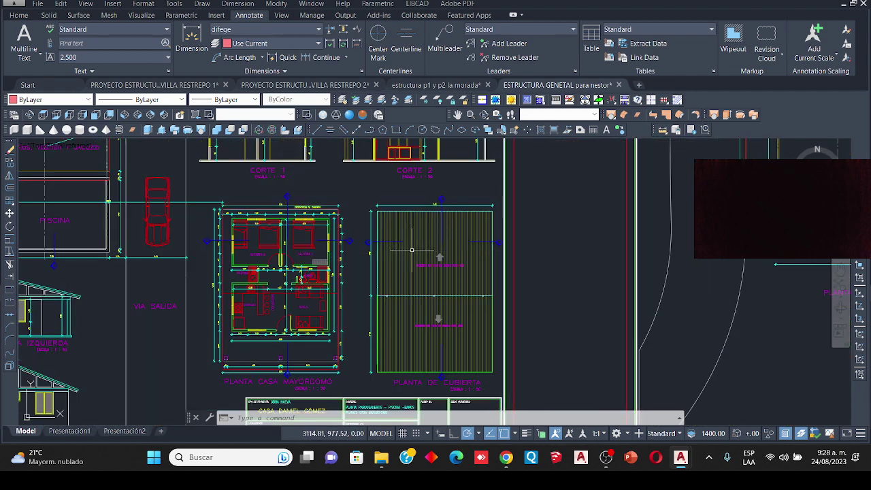
{"action": "scroll", "coordinate": [415, 249], "scroll_direction": "down", "scroll_amount": 4}
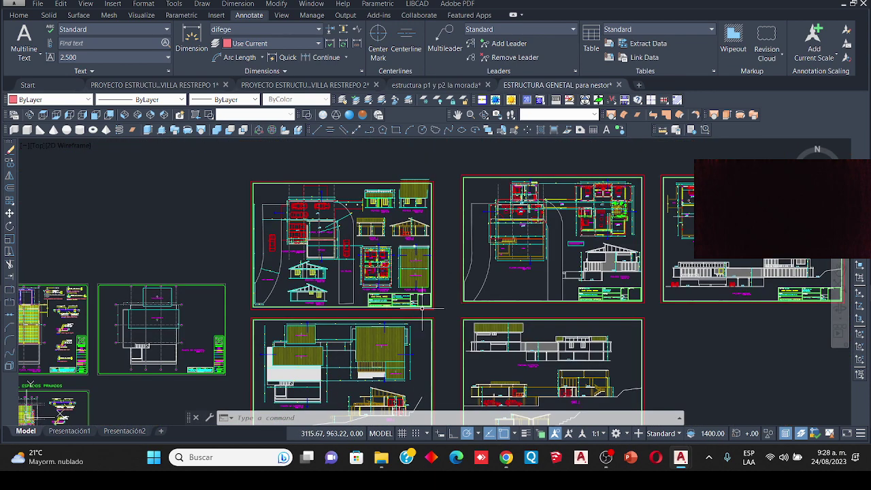
{"action": "scroll", "coordinate": [397, 284], "scroll_direction": "up", "scroll_amount": 3}
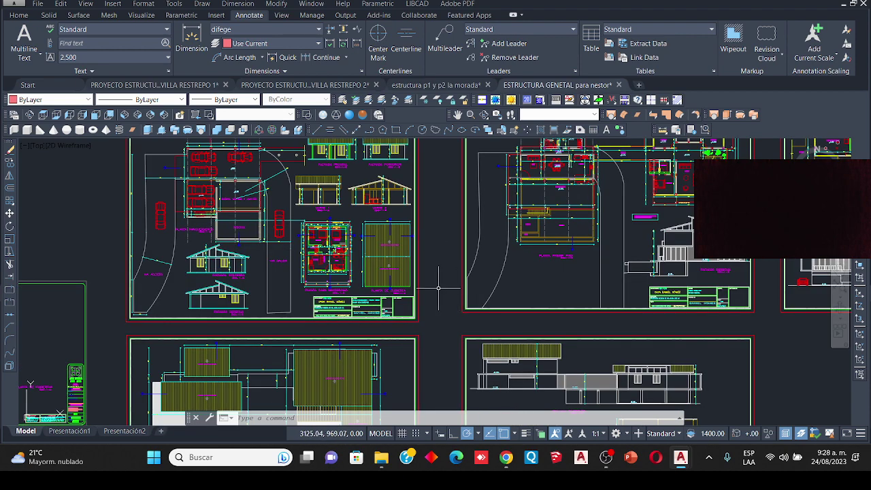
{"action": "middle_click_drag", "start_coordinate": [436, 288], "coordinate": [541, 284]}
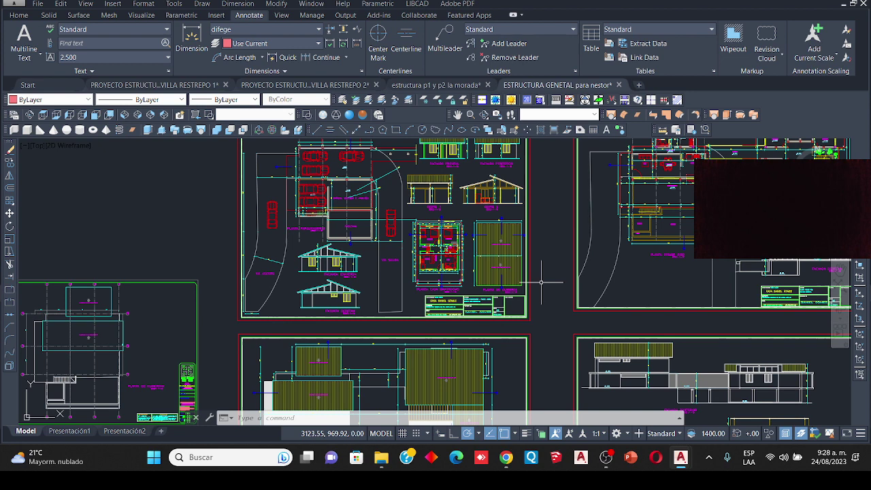
{"action": "scroll", "coordinate": [513, 265], "scroll_direction": "up", "scroll_amount": 5}
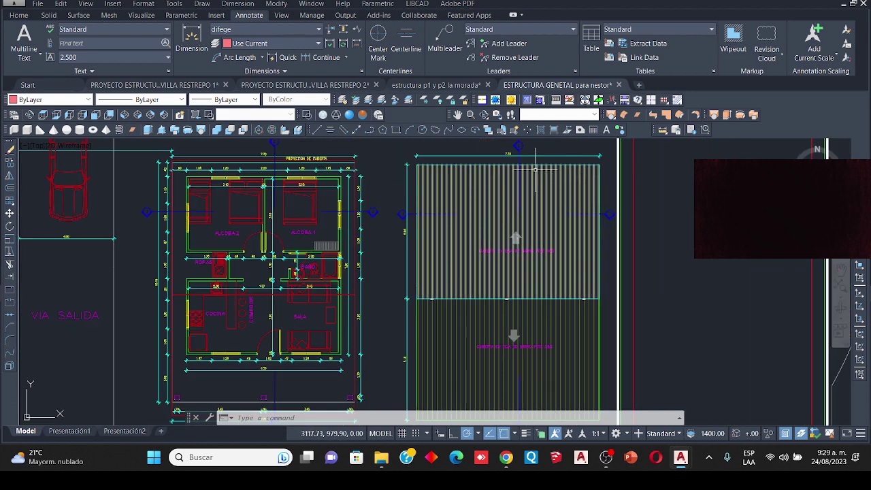
{"action": "scroll", "coordinate": [422, 174], "scroll_direction": "down", "scroll_amount": 2}
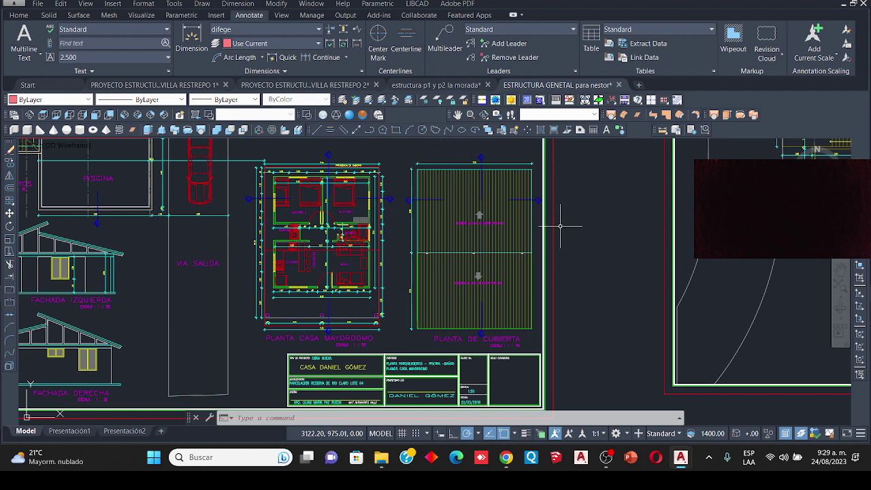
Step: Select both roof hatches and launch the Area measuring tool
{"action": "left_click", "coordinate": [422, 265]}
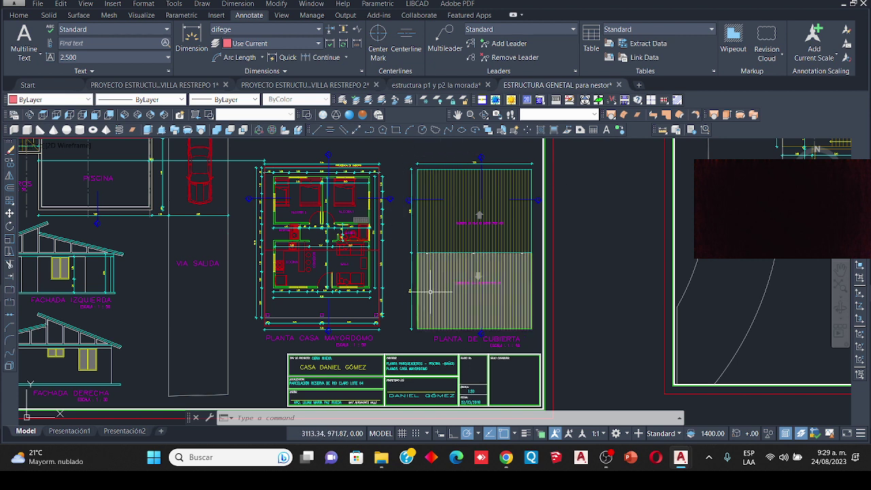
{"action": "left_click", "coordinate": [469, 198]}
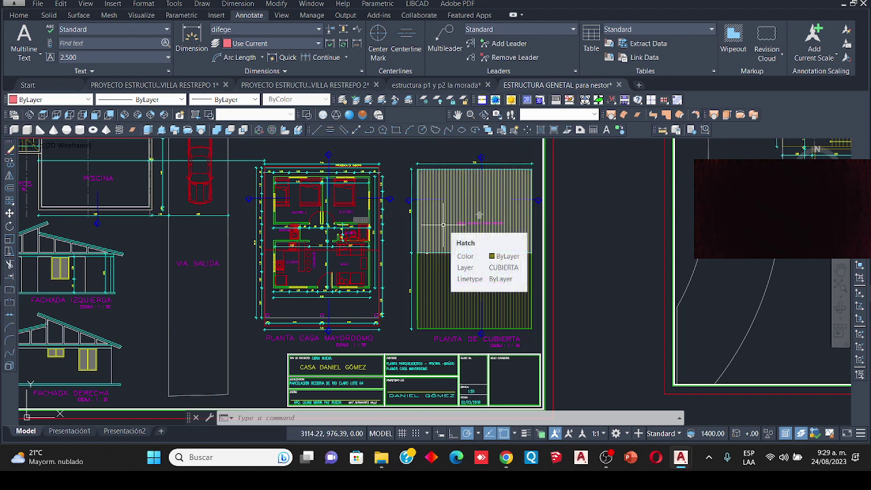
{"action": "left_click", "coordinate": [668, 131]}
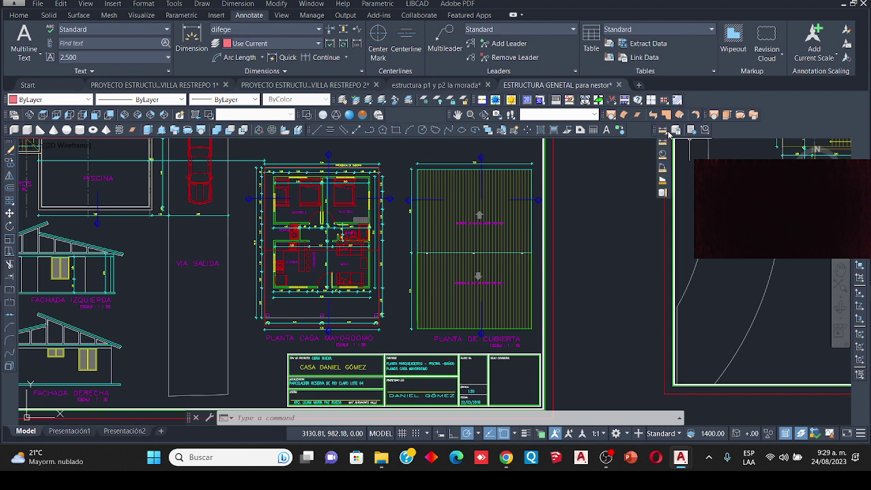
{"action": "left_click", "coordinate": [664, 181]}
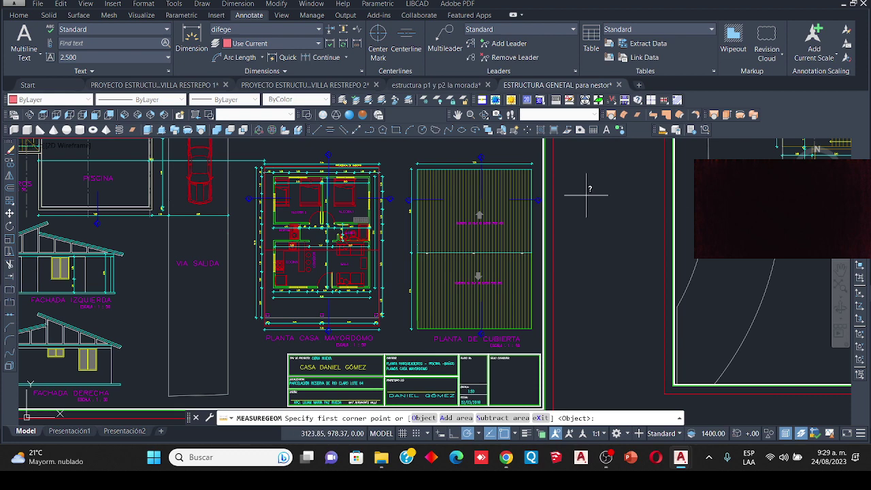
Step: Restart the area command with A and pick the roof's lower-left and lower-right corners
{"action": "key", "text": "Escape"}
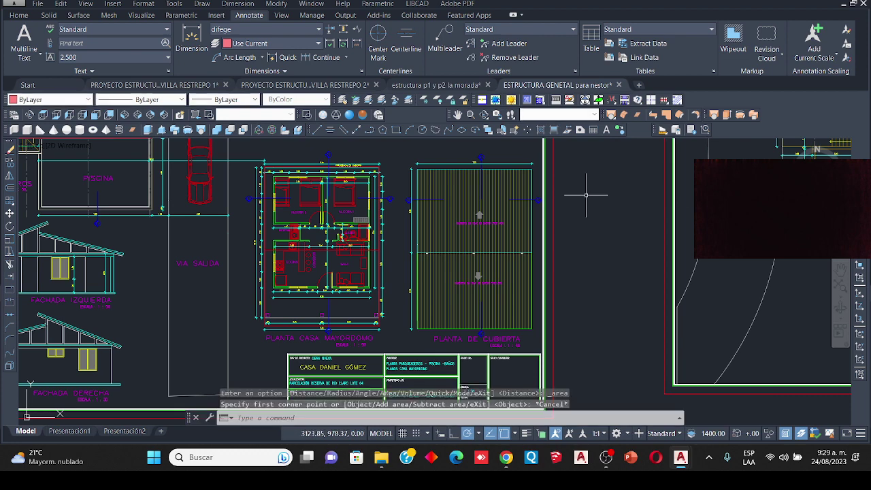
{"action": "type", "text": "a"}
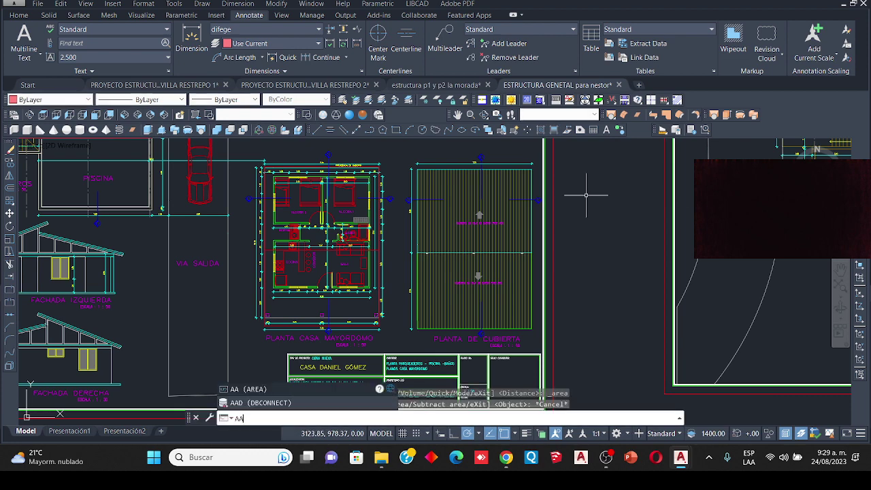
{"action": "key", "text": "Return"}
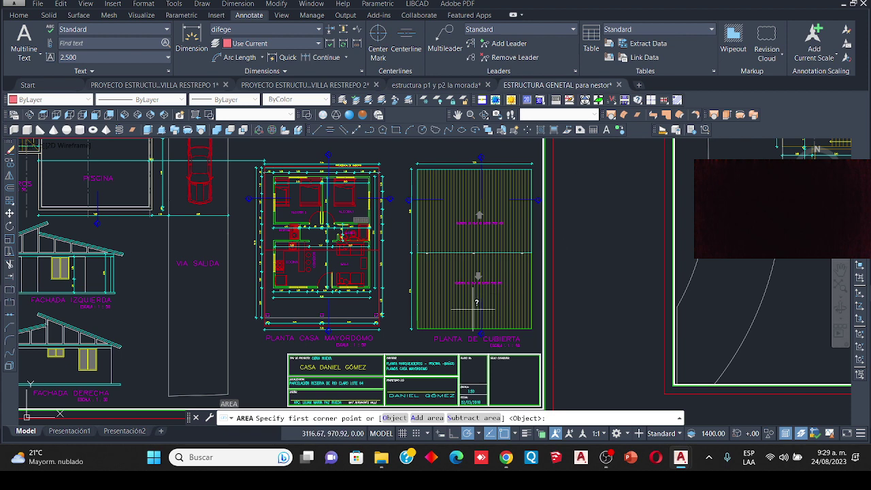
{"action": "scroll", "coordinate": [412, 326], "scroll_direction": "up", "scroll_amount": 4}
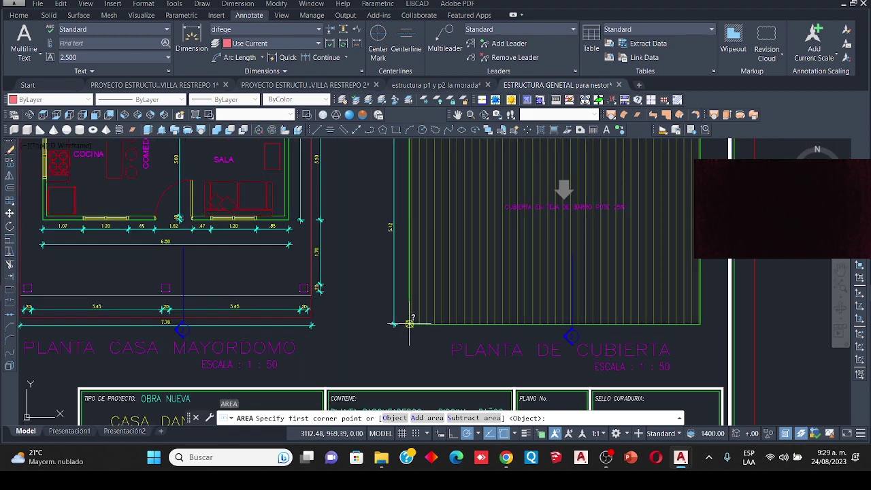
{"action": "left_click", "coordinate": [409, 324]}
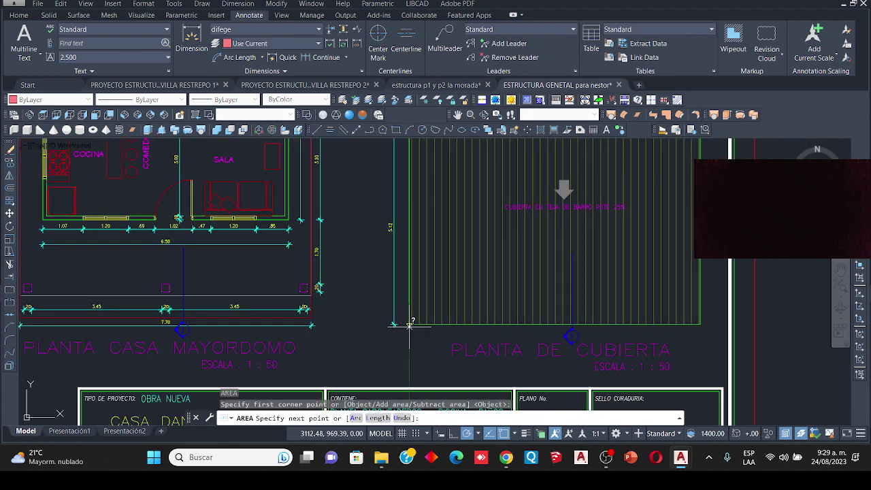
{"action": "left_click", "coordinate": [700, 324]}
Step: Pick the top-right and top-left roof corners to get area 82.82, perimeter 36.91
{"action": "scroll", "coordinate": [701, 324], "scroll_direction": "down", "scroll_amount": 4}
{"action": "scroll", "coordinate": [681, 329], "scroll_direction": "down", "scroll_amount": 2}
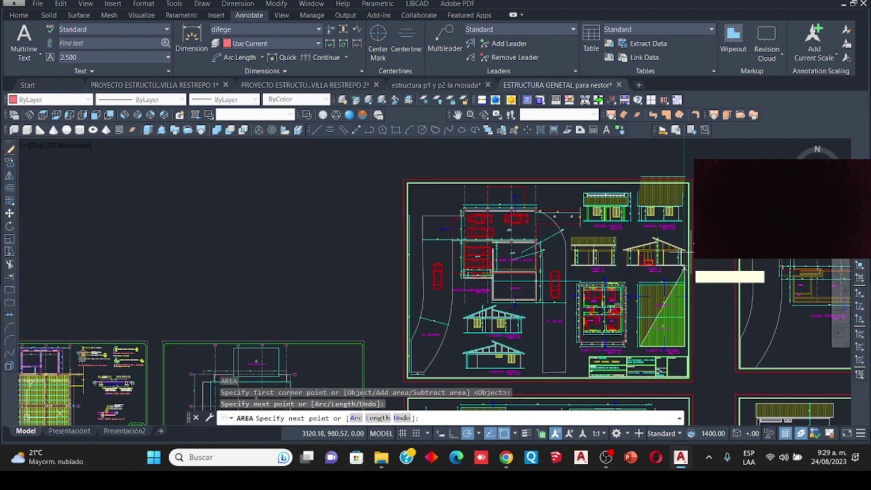
{"action": "scroll", "coordinate": [680, 328], "scroll_direction": "up", "scroll_amount": 6}
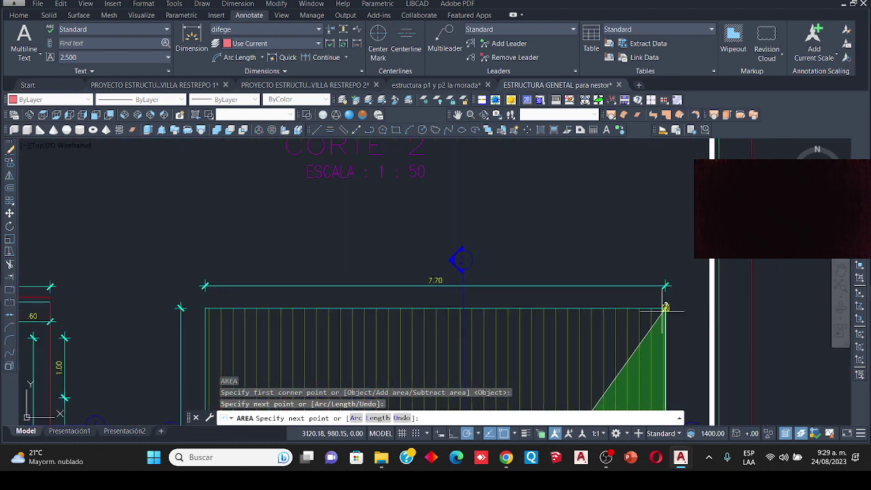
{"action": "left_click", "coordinate": [665, 309]}
{"action": "scroll", "coordinate": [665, 309], "scroll_direction": "down", "scroll_amount": 3}
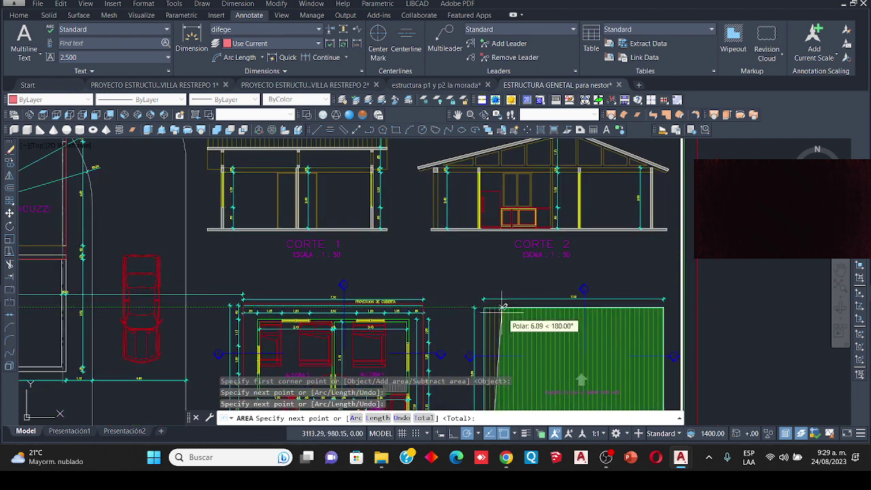
{"action": "scroll", "coordinate": [483, 313], "scroll_direction": "up", "scroll_amount": 4}
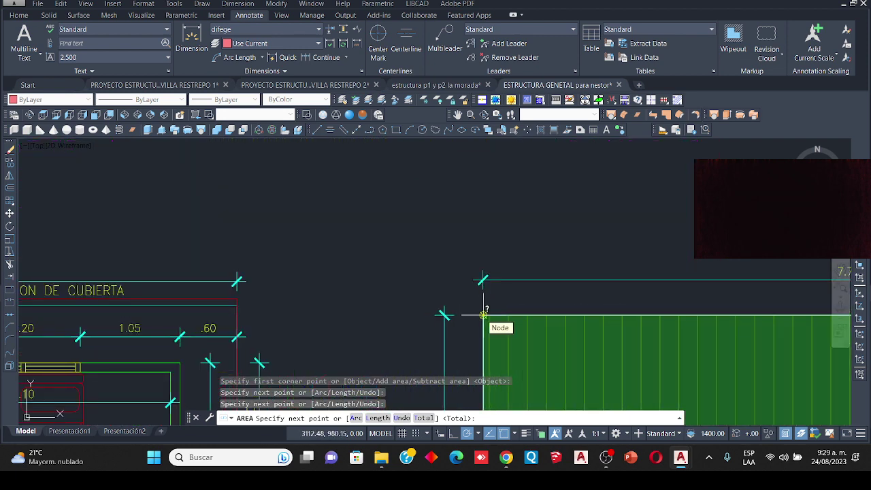
{"action": "left_click", "coordinate": [483, 314]}
{"action": "scroll", "coordinate": [480, 313], "scroll_direction": "down", "scroll_amount": 4}
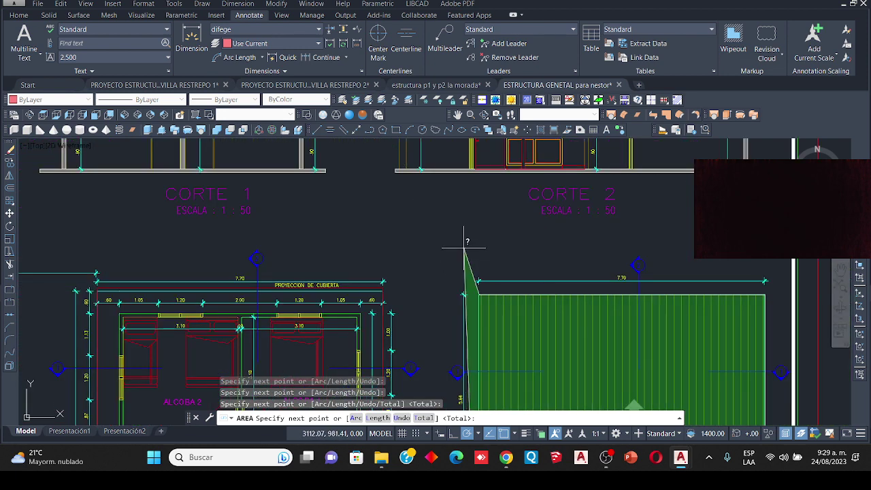
{"action": "key", "text": "Return"}
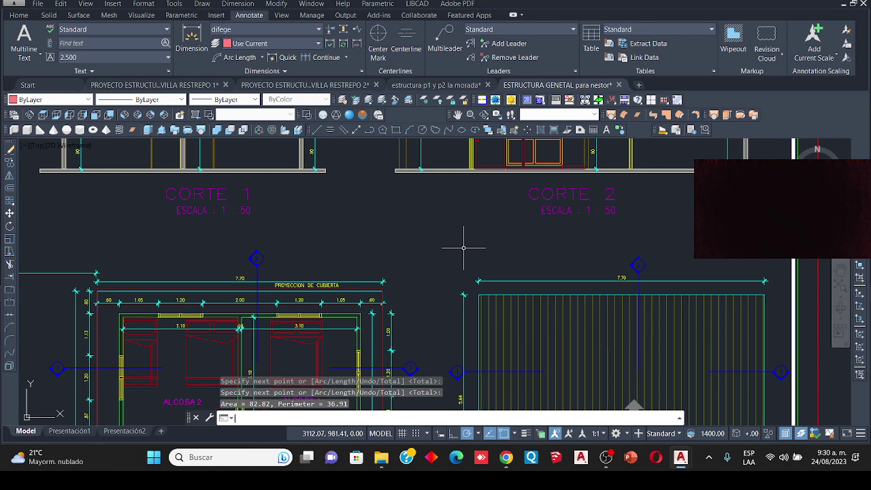
Step: Draw a rectangle from the roof plan's lower-left to top-right corner, then open Lineweight help
{"action": "scroll", "coordinate": [463, 248], "scroll_direction": "down", "scroll_amount": 5}
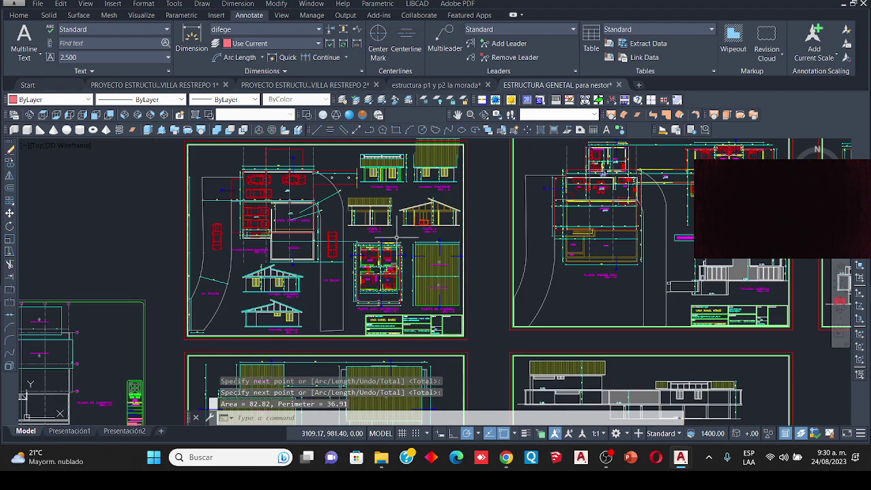
{"action": "scroll", "coordinate": [473, 247], "scroll_direction": "up", "scroll_amount": 5}
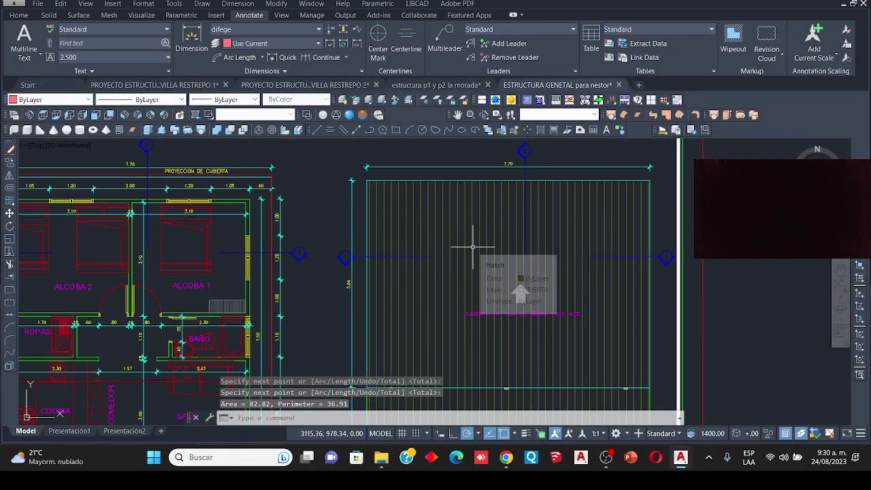
{"action": "scroll", "coordinate": [473, 247], "scroll_direction": "down", "scroll_amount": 4}
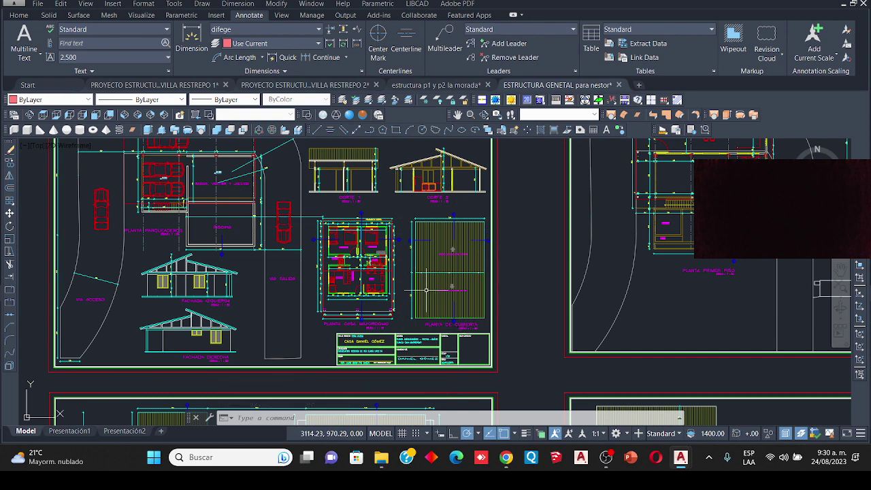
{"action": "left_click", "coordinate": [396, 129]}
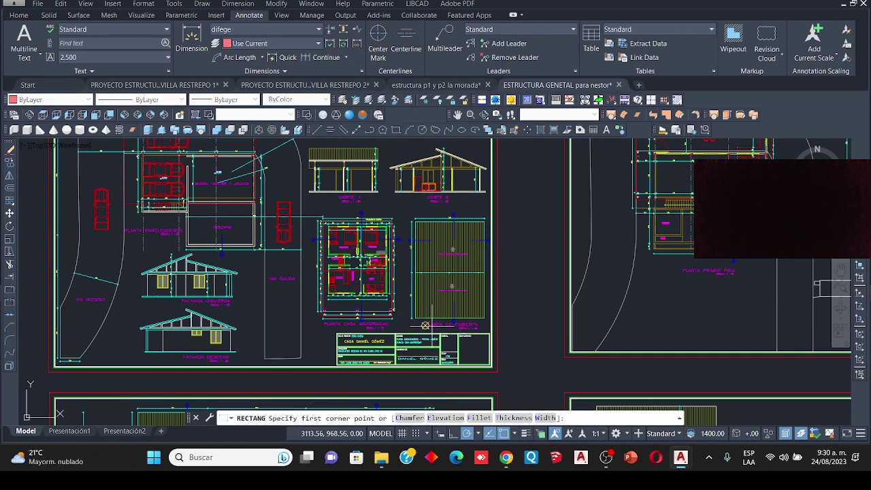
{"action": "scroll", "coordinate": [422, 303], "scroll_direction": "up", "scroll_amount": 8}
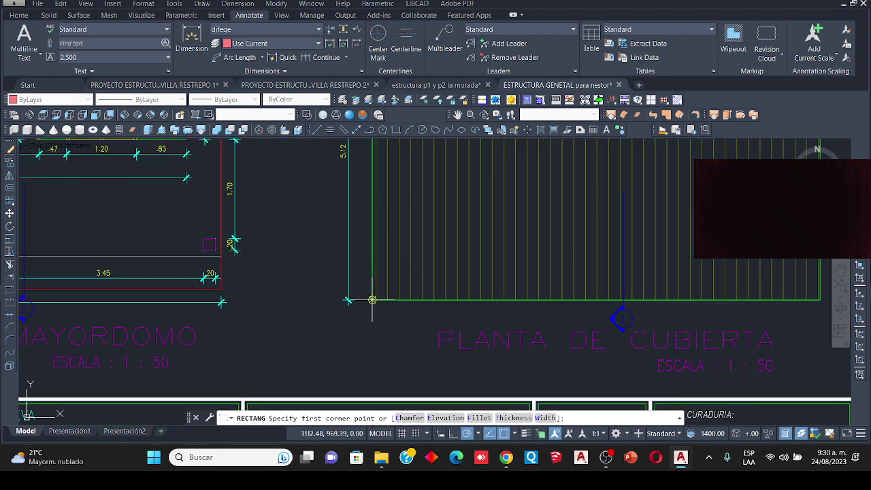
{"action": "left_click", "coordinate": [373, 299]}
{"action": "scroll", "coordinate": [361, 340], "scroll_direction": "down", "scroll_amount": 6}
{"action": "scroll", "coordinate": [458, 175], "scroll_direction": "up", "scroll_amount": 3}
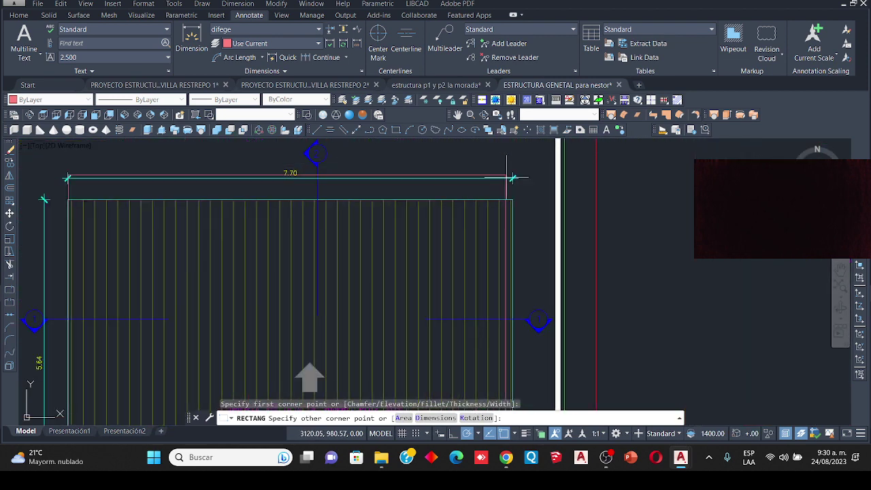
{"action": "left_click", "coordinate": [512, 198]}
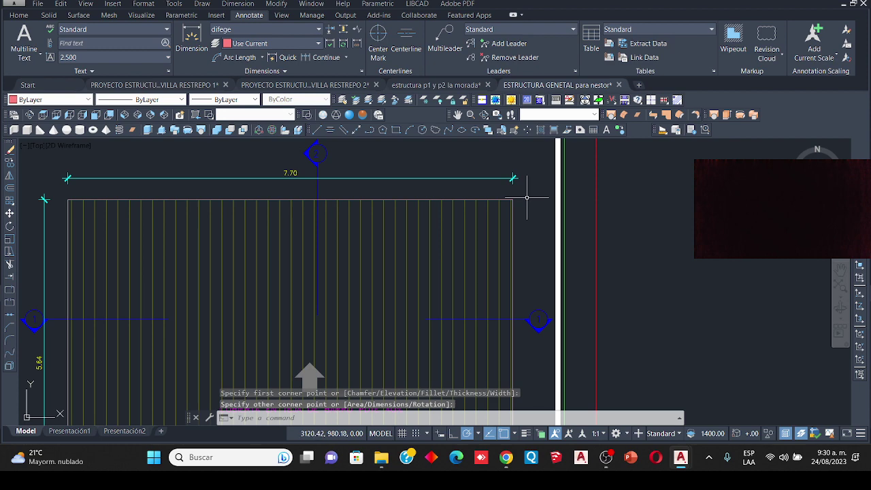
{"action": "key", "text": "F1"}
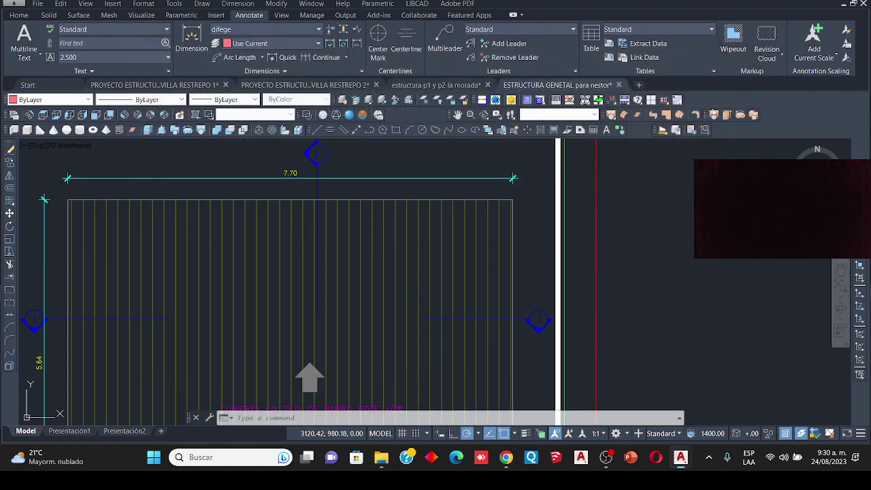
Step: Close Help and measure the rectangle as an object: area 82.81, perimeter 36.91
{"action": "left_click", "coordinate": [744, 48]}
{"action": "type", "text": "aa"}
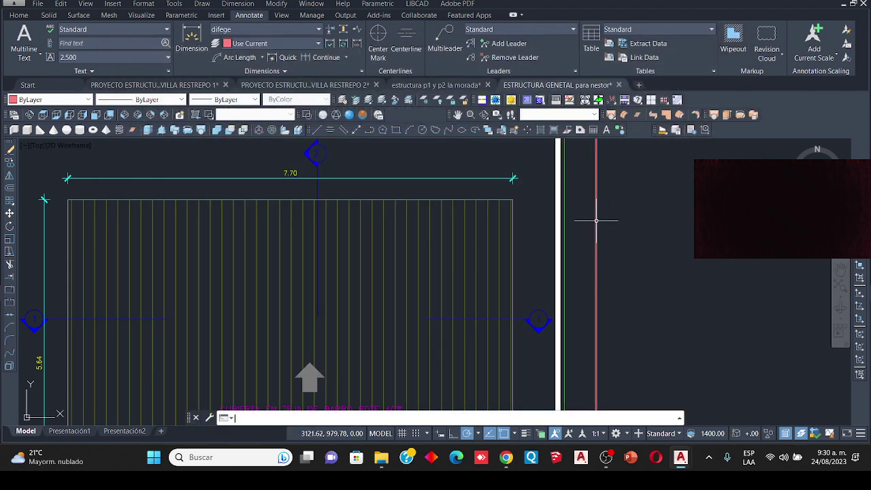
{"action": "key", "text": "Return"}
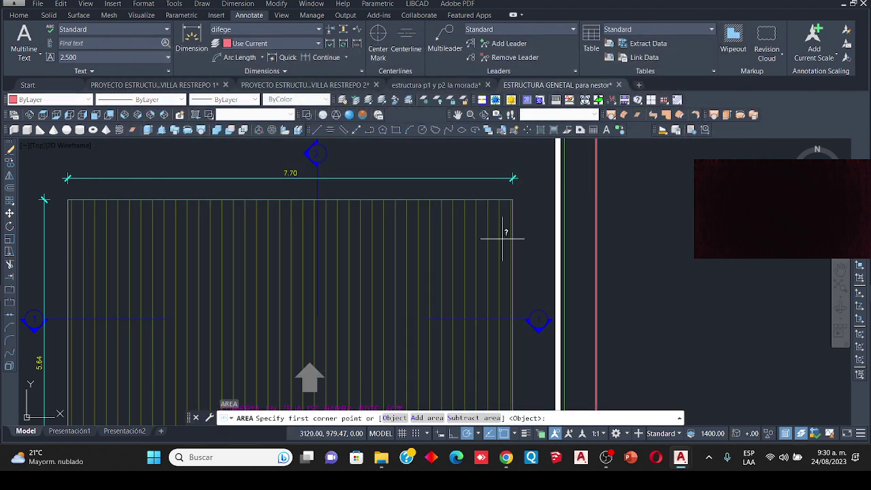
{"action": "left_click", "coordinate": [401, 418]}
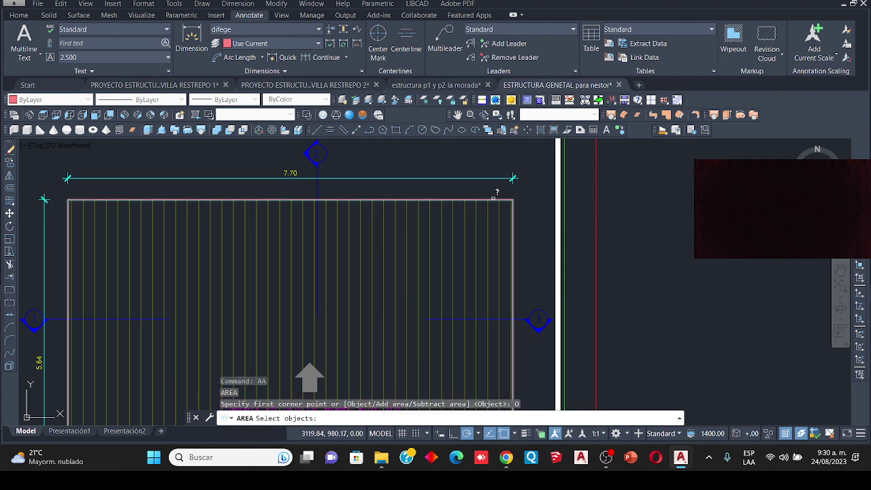
{"action": "left_click", "coordinate": [493, 200]}
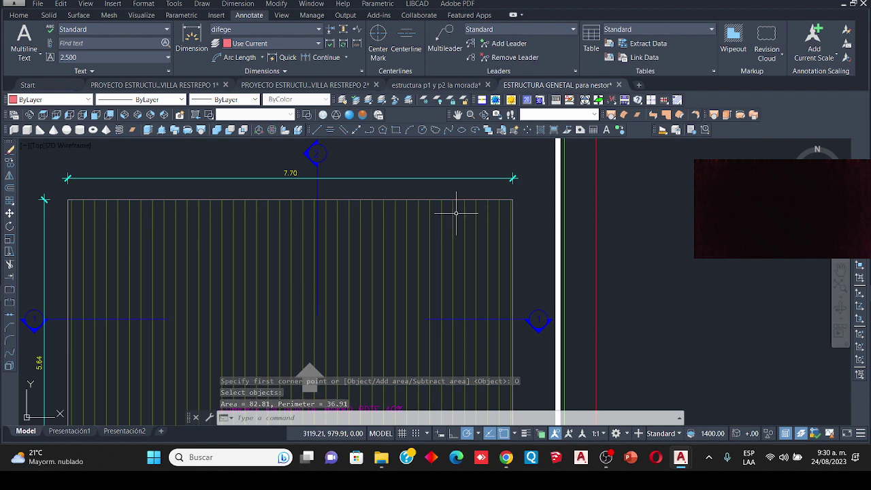
{"action": "scroll", "coordinate": [457, 217], "scroll_direction": "down", "scroll_amount": 5}
{"action": "scroll", "coordinate": [458, 238], "scroll_direction": "up", "scroll_amount": 3}
{"action": "scroll", "coordinate": [458, 260], "scroll_direction": "down", "scroll_amount": 1}
{"action": "scroll", "coordinate": [458, 259], "scroll_direction": "up", "scroll_amount": 2}
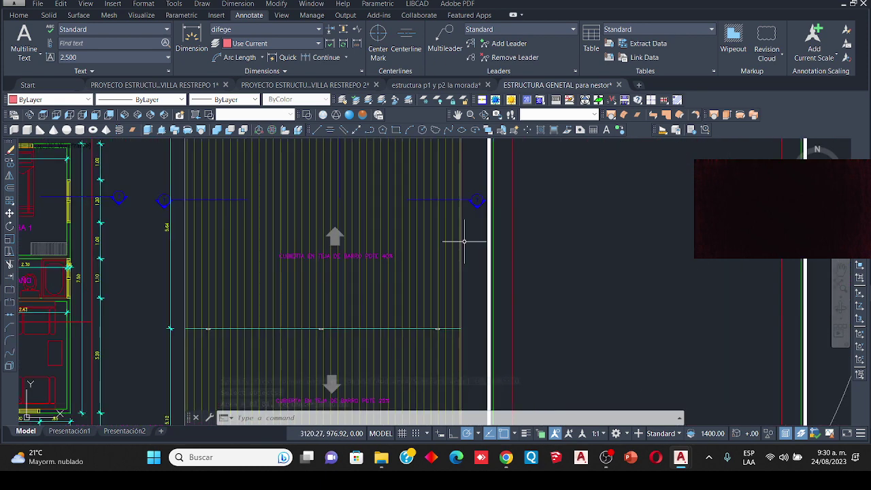
{"action": "scroll", "coordinate": [465, 204], "scroll_direction": "up", "scroll_amount": 3}
{"action": "scroll", "coordinate": [444, 221], "scroll_direction": "up", "scroll_amount": 6}
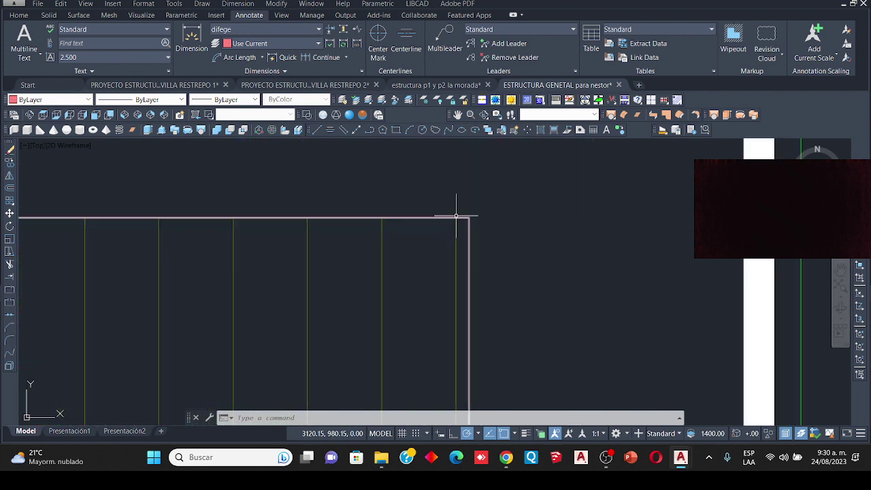
{"action": "left_click", "coordinate": [462, 247]}
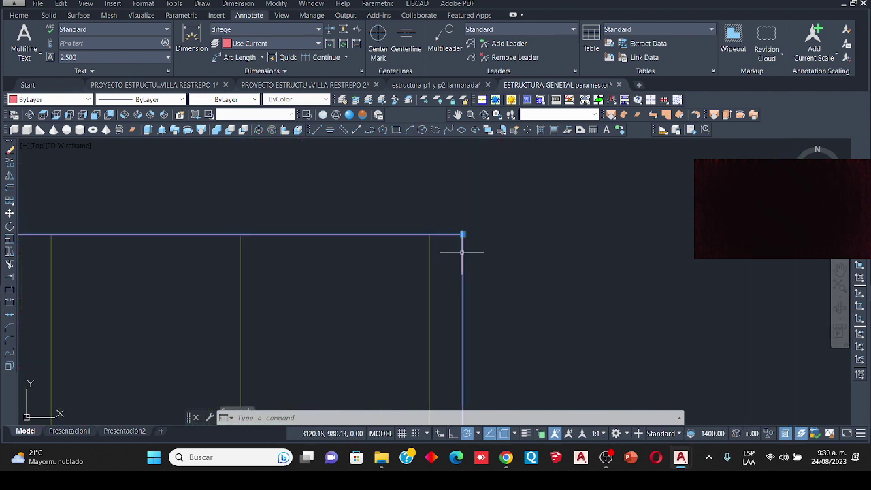
{"action": "left_click", "coordinate": [463, 235]}
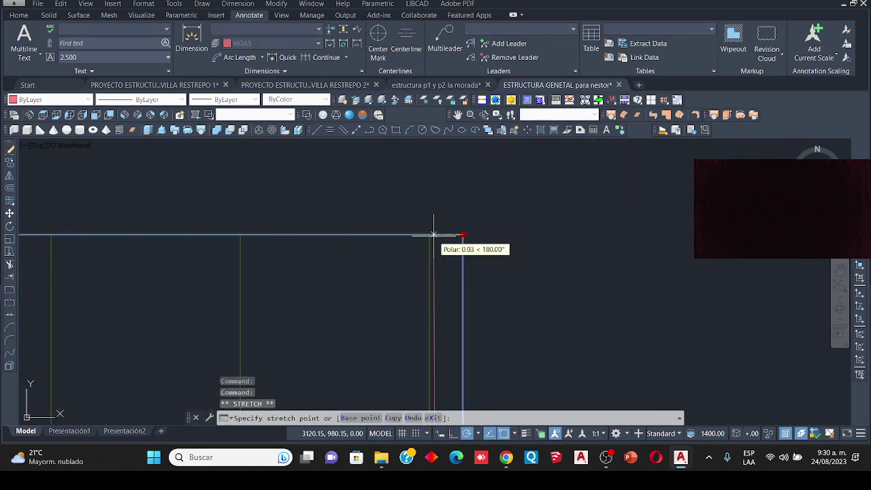
{"action": "scroll", "coordinate": [437, 213], "scroll_direction": "down", "scroll_amount": 2}
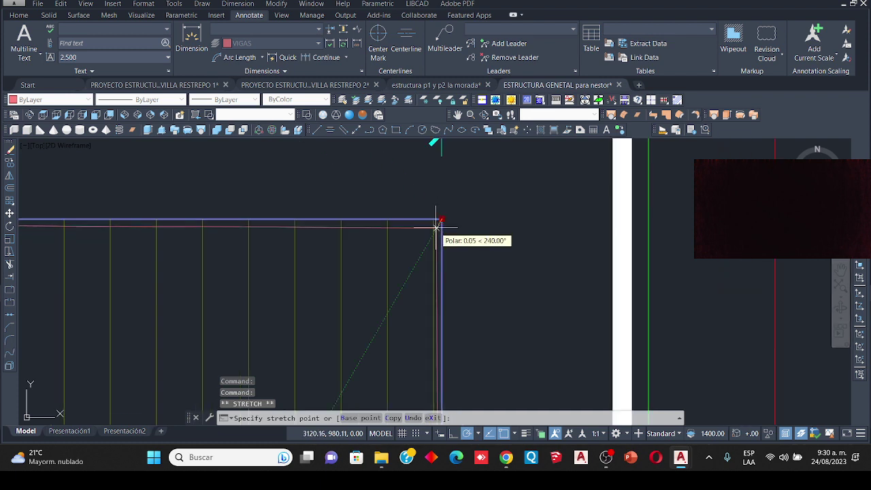
{"action": "scroll", "coordinate": [439, 217], "scroll_direction": "up", "scroll_amount": 2}
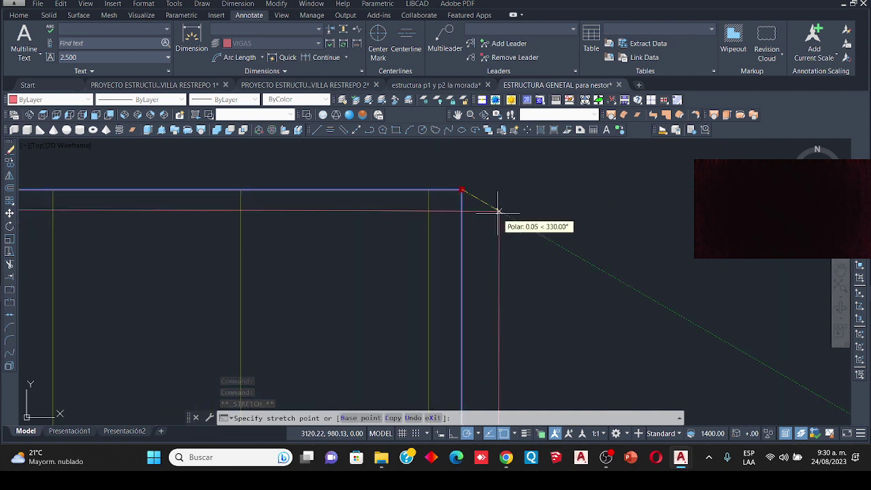
{"action": "key", "text": "Escape"}
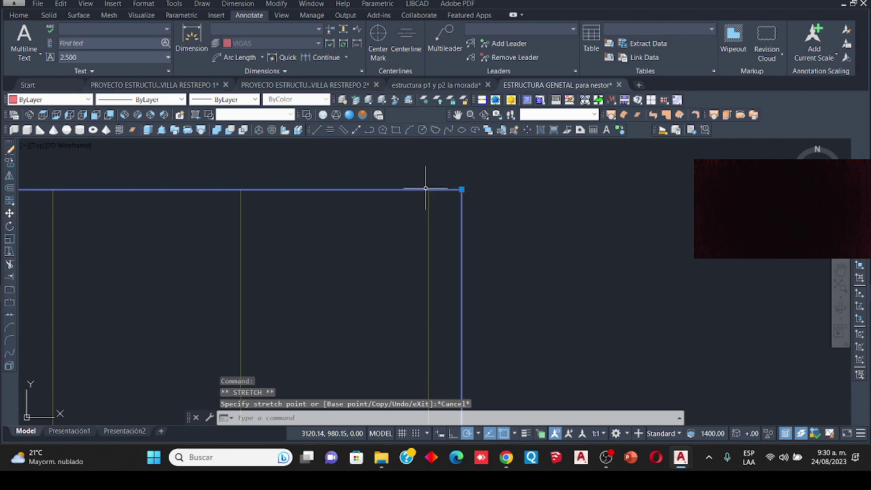
{"action": "scroll", "coordinate": [416, 188], "scroll_direction": "down", "scroll_amount": 5}
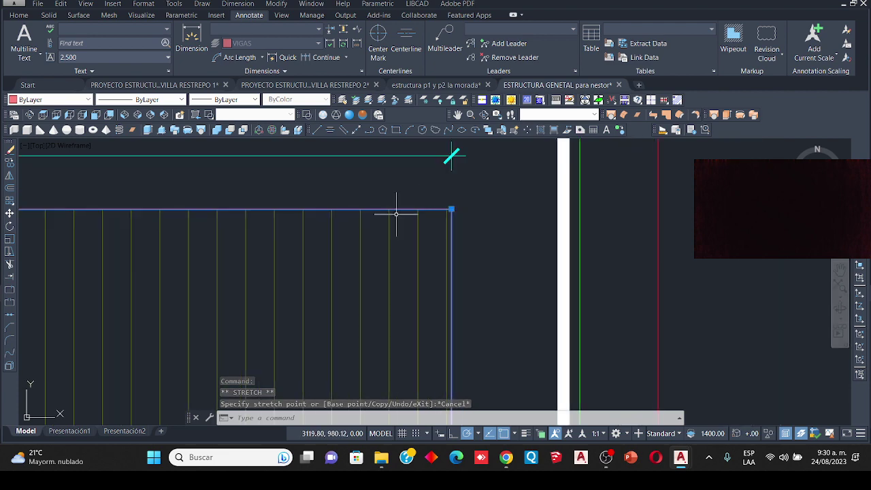
{"action": "scroll", "coordinate": [406, 221], "scroll_direction": "up", "scroll_amount": 3}
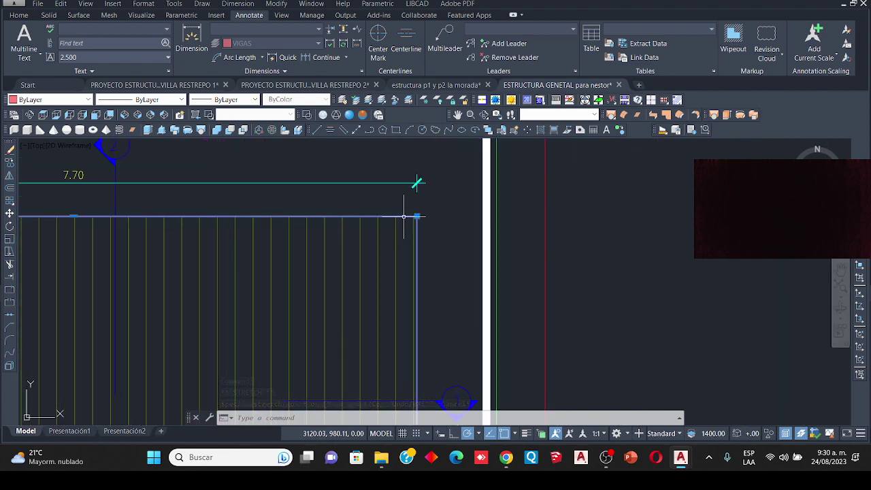
{"action": "scroll", "coordinate": [418, 204], "scroll_direction": "up", "scroll_amount": 3}
{"action": "scroll", "coordinate": [425, 198], "scroll_direction": "down", "scroll_amount": 3}
{"action": "scroll", "coordinate": [427, 216], "scroll_direction": "down", "scroll_amount": 6}
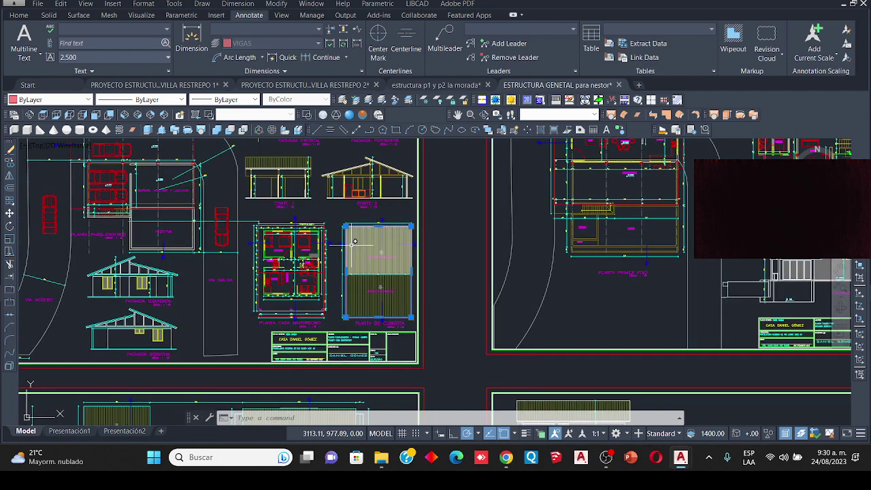
{"action": "middle_click_drag", "start_coordinate": [350, 244], "coordinate": [388, 209]}
{"action": "left_click", "coordinate": [392, 215]}
{"action": "scroll", "coordinate": [393, 216], "scroll_direction": "up", "scroll_amount": 2}
{"action": "scroll", "coordinate": [394, 217], "scroll_direction": "down", "scroll_amount": 4}
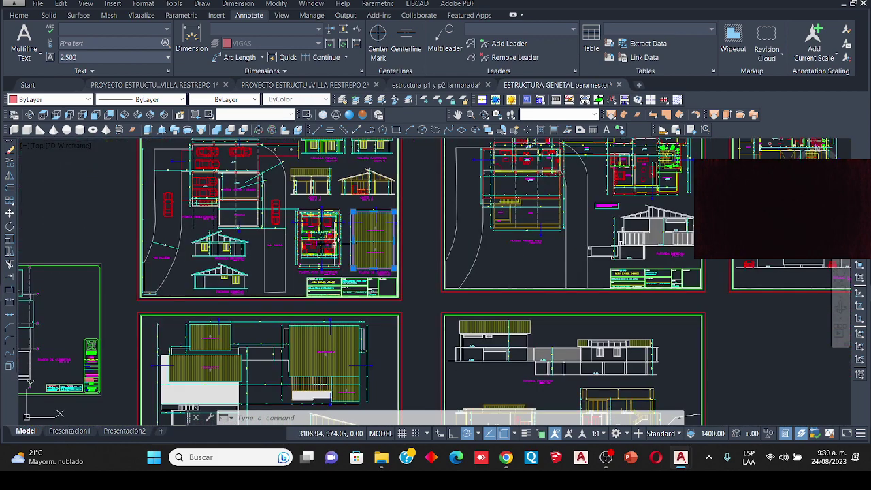
{"action": "scroll", "coordinate": [402, 218], "scroll_direction": "up", "scroll_amount": 5}
{"action": "mouse_move", "coordinate": [405, 217]}
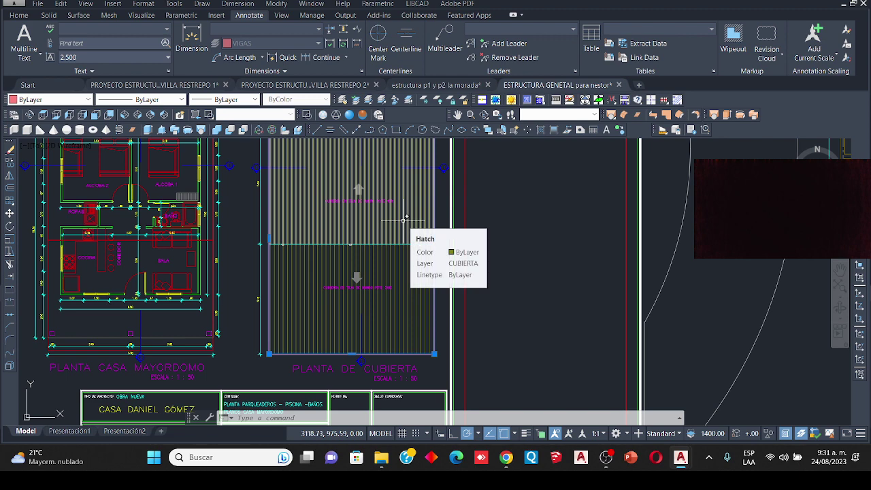
{"action": "scroll", "coordinate": [405, 216], "scroll_direction": "down", "scroll_amount": 4}
{"action": "scroll", "coordinate": [361, 196], "scroll_direction": "up", "scroll_amount": 6}
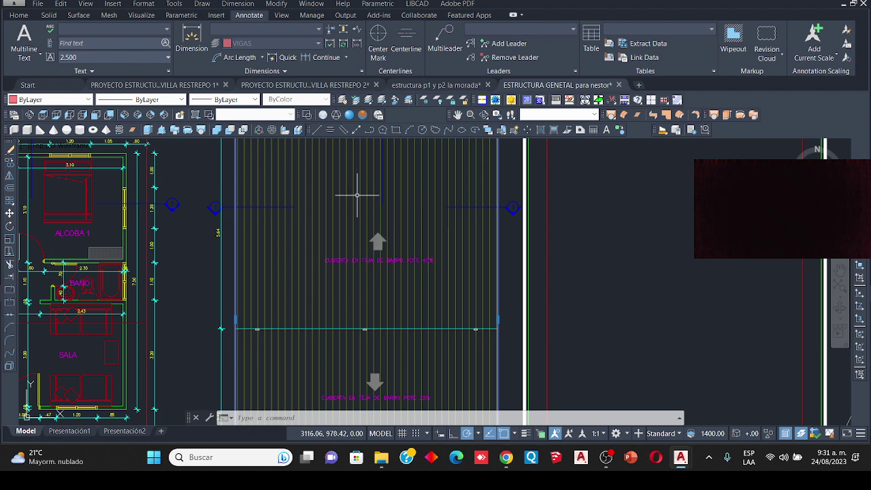
Step: Measure the upper roof hatch as an object: area 39.21, perimeter 25.72
{"action": "left_click", "coordinate": [663, 130]}
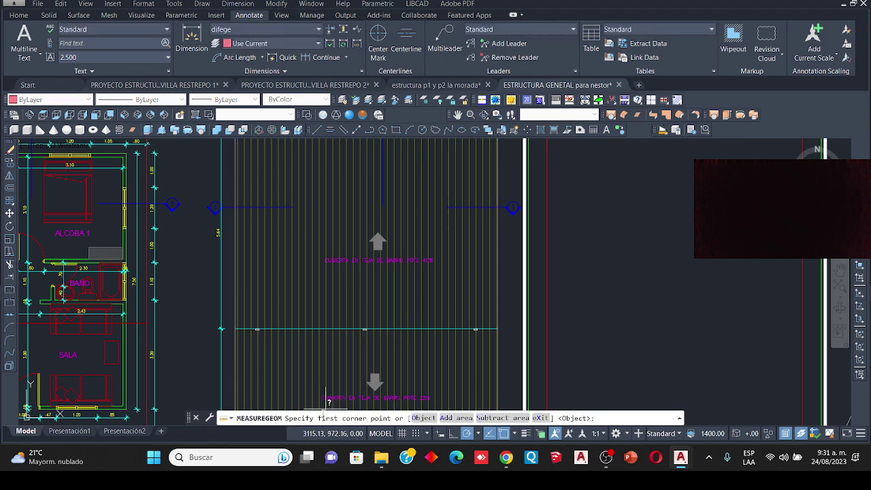
{"action": "left_click", "coordinate": [424, 418]}
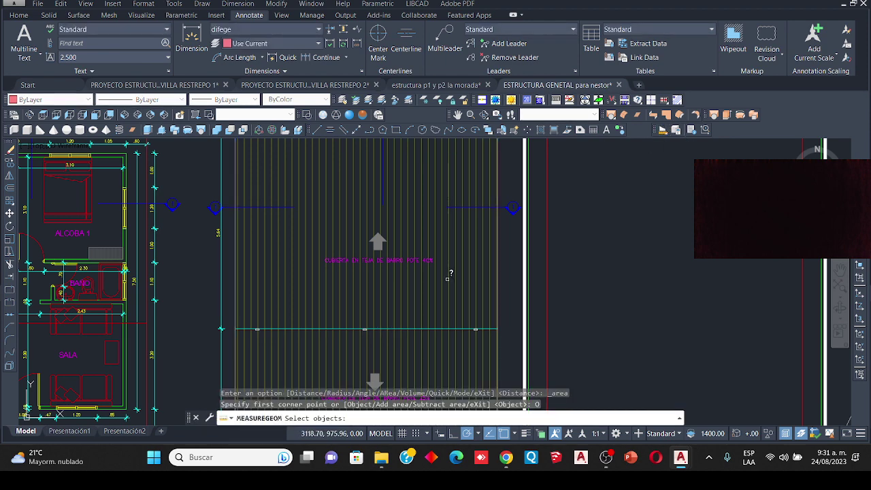
{"action": "left_click", "coordinate": [442, 279]}
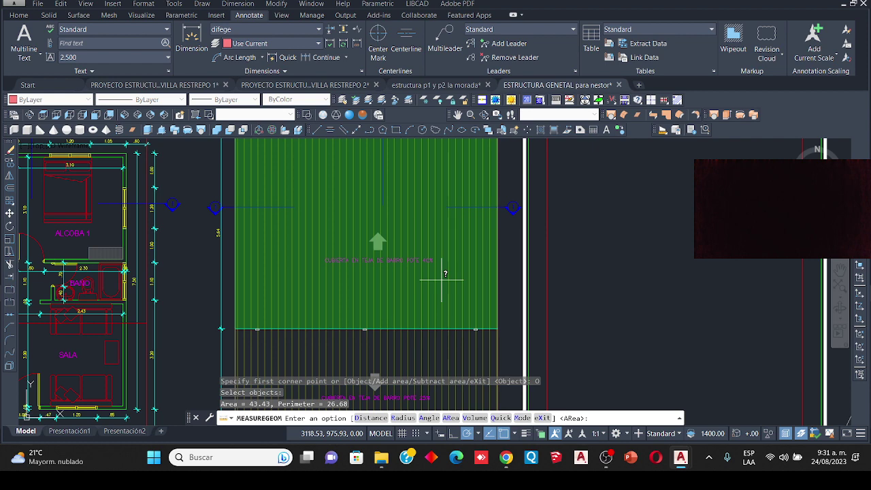
{"action": "scroll", "coordinate": [405, 255], "scroll_direction": "down", "scroll_amount": 6}
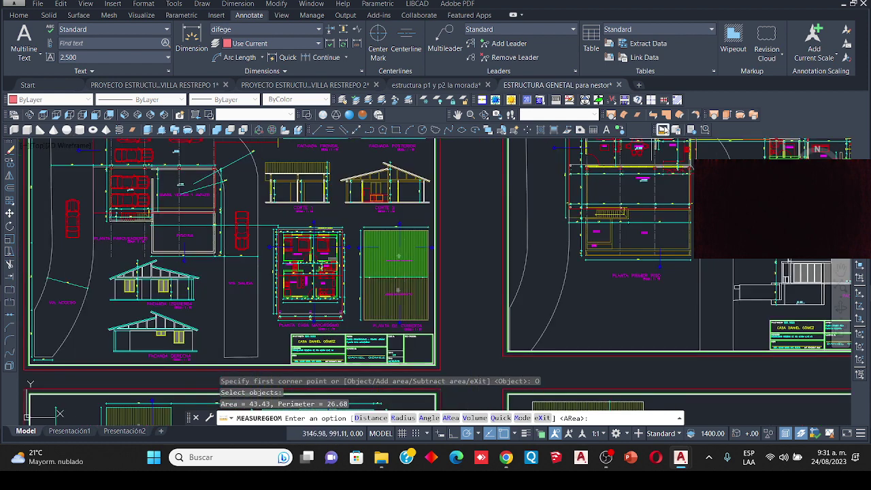
Step: Measure the other roof hatch as an object, then begin a fresh area measurement
{"action": "left_click", "coordinate": [663, 130]}
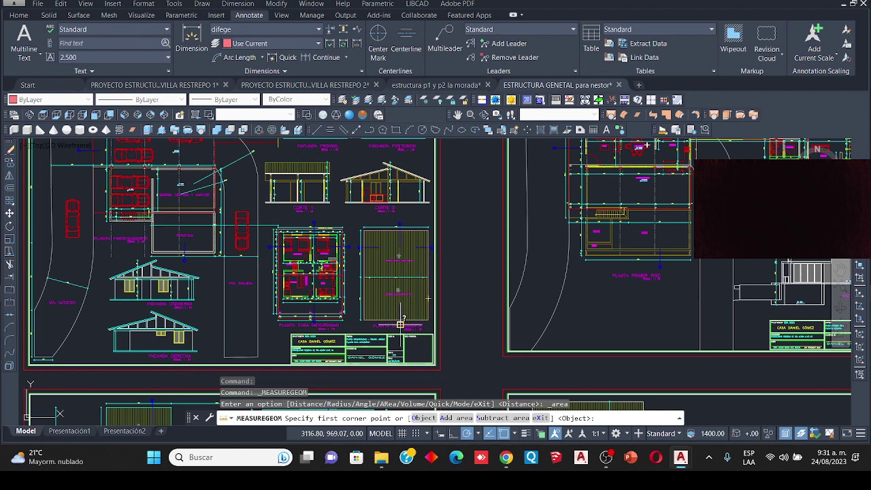
{"action": "left_click", "coordinate": [422, 418]}
{"action": "left_click", "coordinate": [411, 299]}
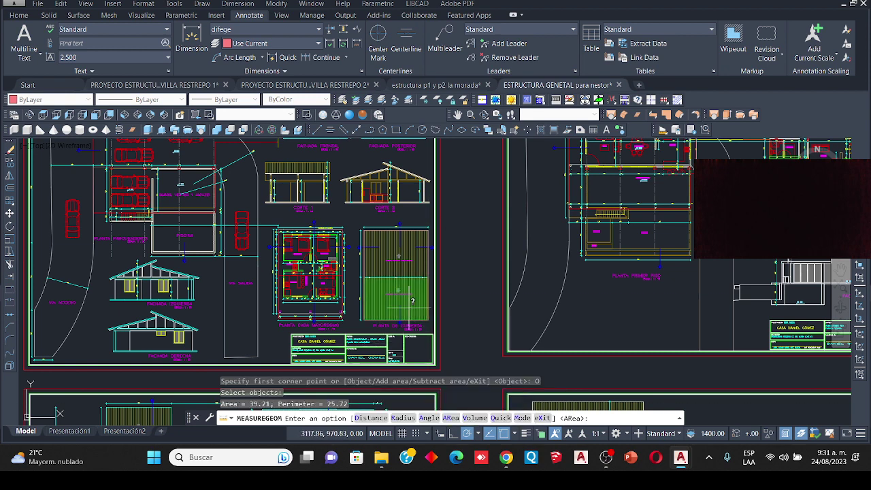
{"action": "scroll", "coordinate": [411, 300], "scroll_direction": "up", "scroll_amount": 4}
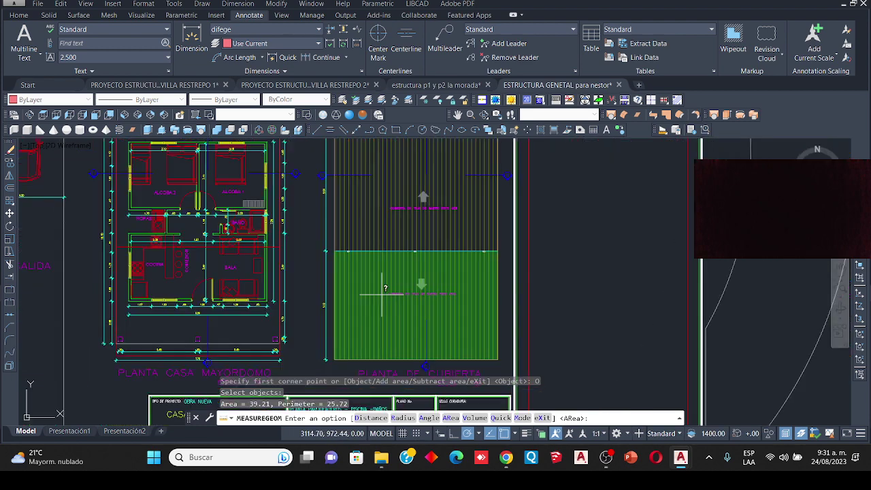
{"action": "scroll", "coordinate": [386, 288], "scroll_direction": "down", "scroll_amount": 4}
{"action": "scroll", "coordinate": [400, 253], "scroll_direction": "up", "scroll_amount": 5}
{"action": "scroll", "coordinate": [400, 253], "scroll_direction": "down", "scroll_amount": 4}
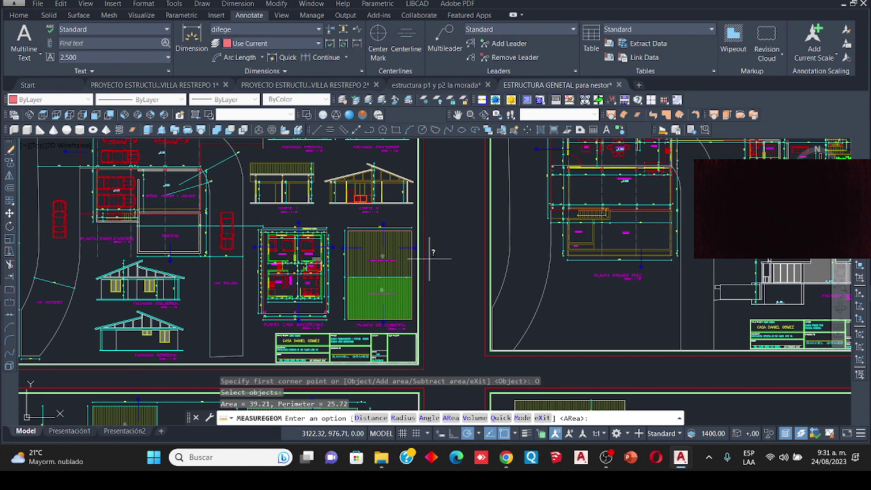
{"action": "left_click", "coordinate": [662, 130]}
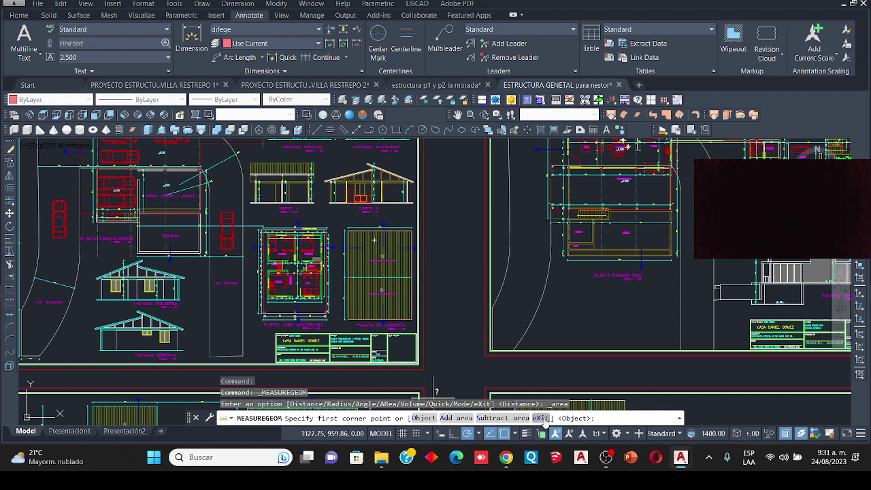
Step: Sum both roof hatches in Add area mode for a combined area of 82.64
{"action": "left_click", "coordinate": [453, 419]}
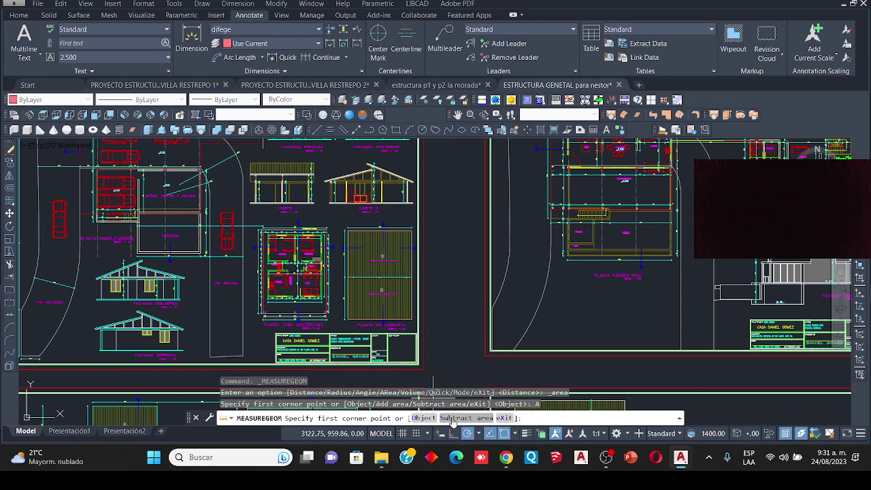
{"action": "left_click", "coordinate": [423, 418]}
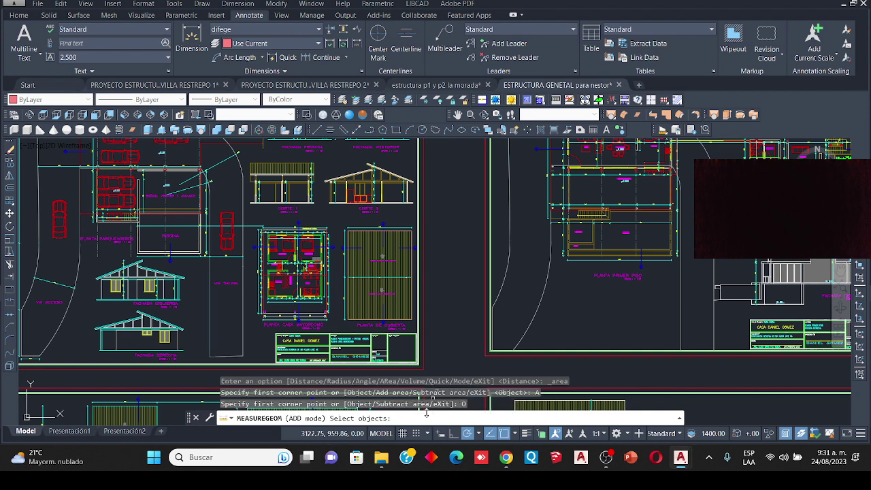
{"action": "left_click", "coordinate": [390, 303]}
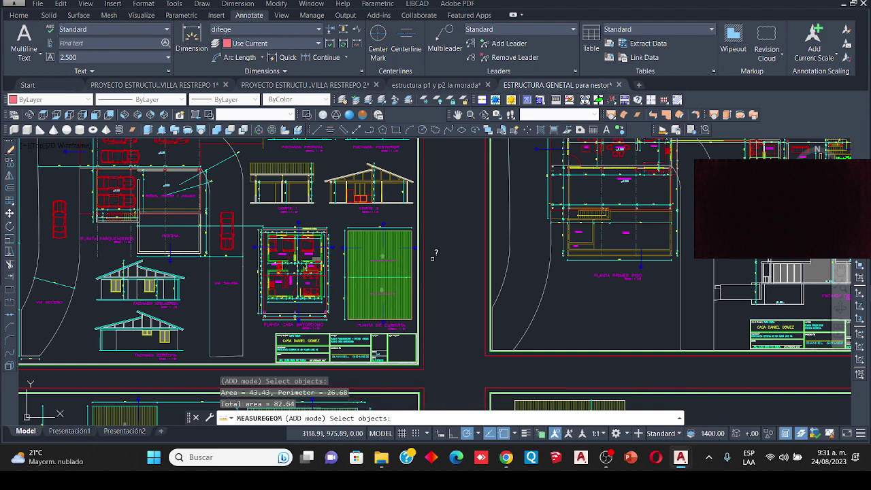
{"action": "key", "text": "Return"}
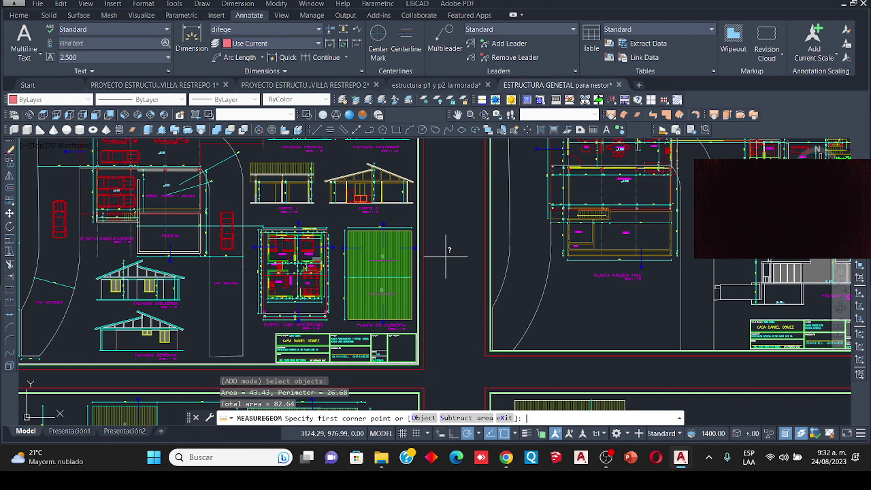
{"action": "key", "text": "Escape"}
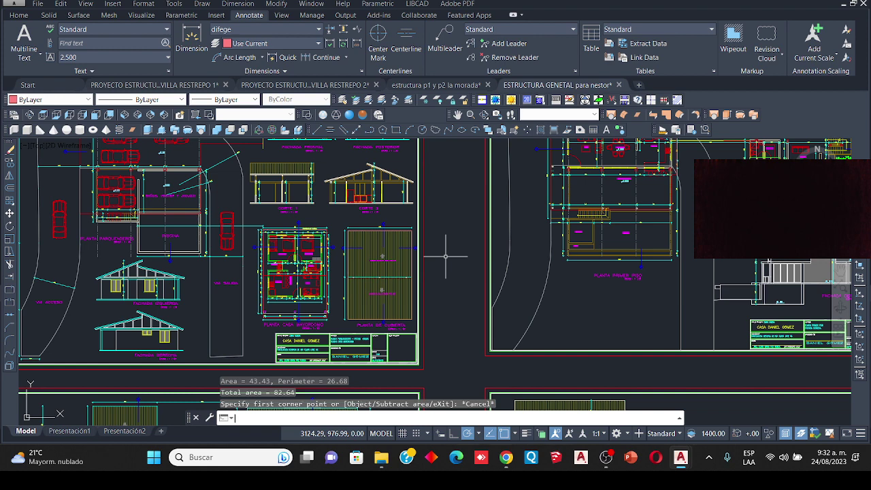
Step: Merge the lower and upper roof hatches into one, erasing the original linework
{"action": "scroll", "coordinate": [378, 283], "scroll_direction": "up", "scroll_amount": 4}
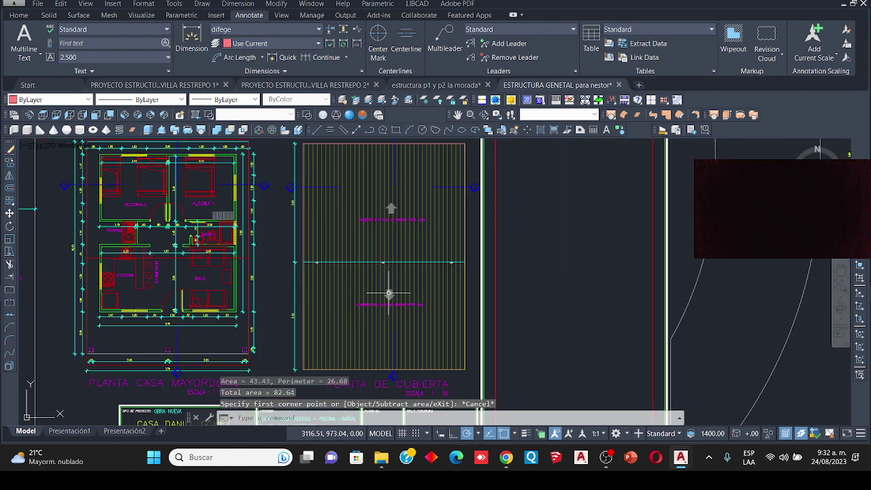
{"action": "left_click", "coordinate": [425, 282]}
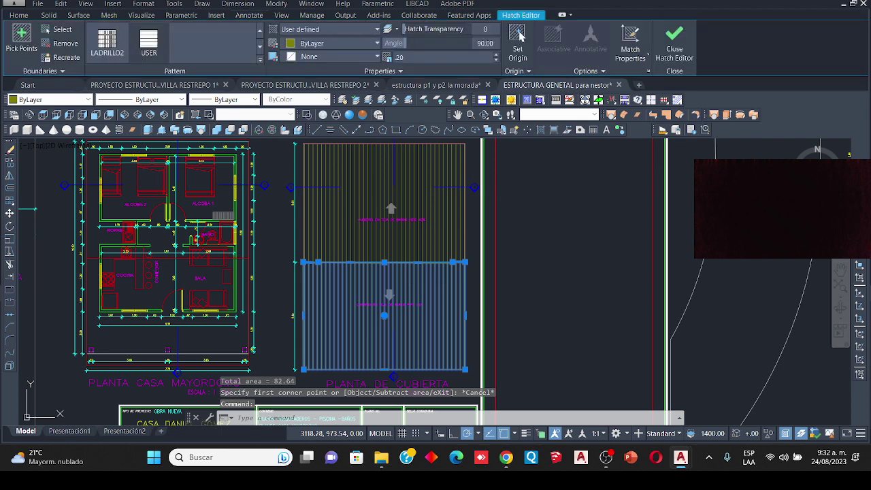
{"action": "right_click", "coordinate": [426, 282]}
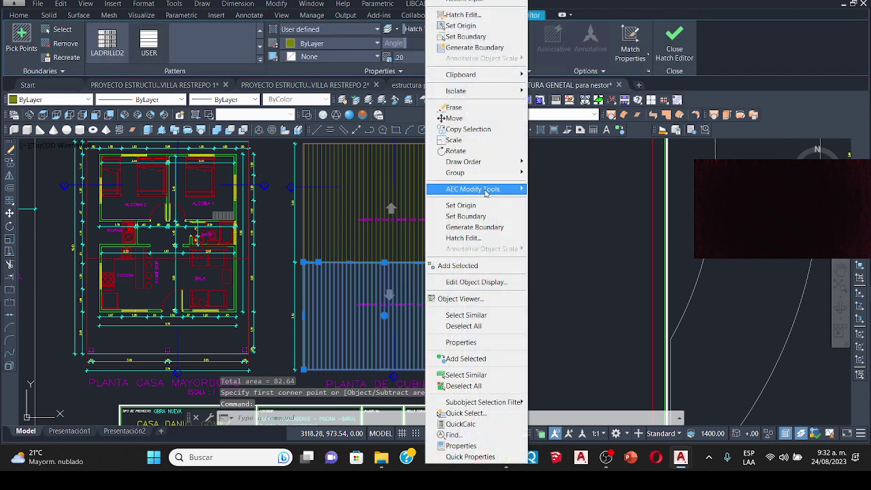
{"action": "mouse_move", "coordinate": [487, 190]}
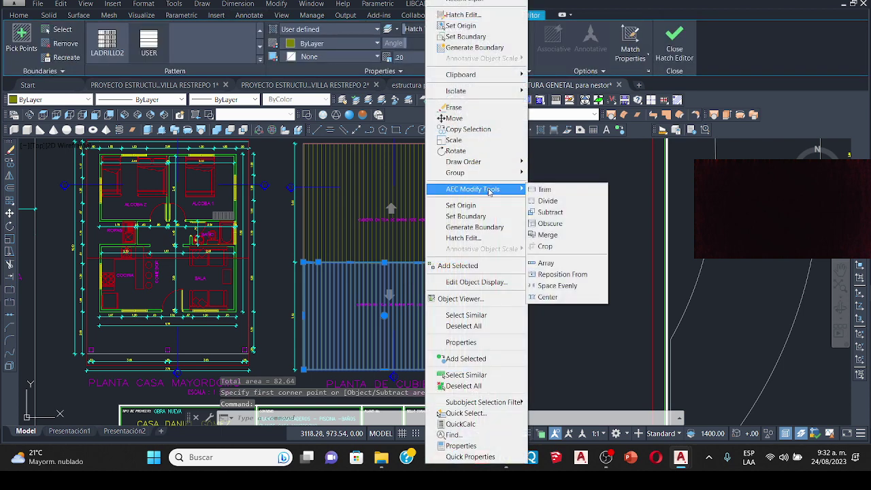
{"action": "left_click", "coordinate": [552, 235]}
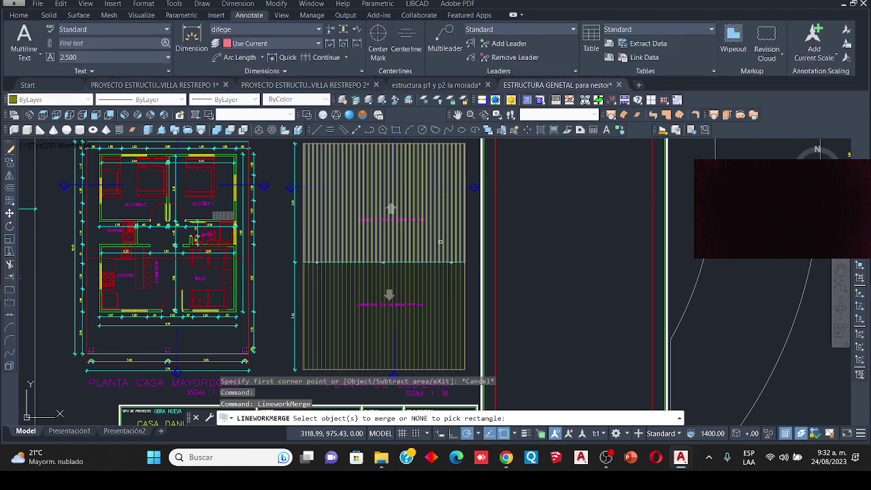
{"action": "left_click", "coordinate": [439, 241]}
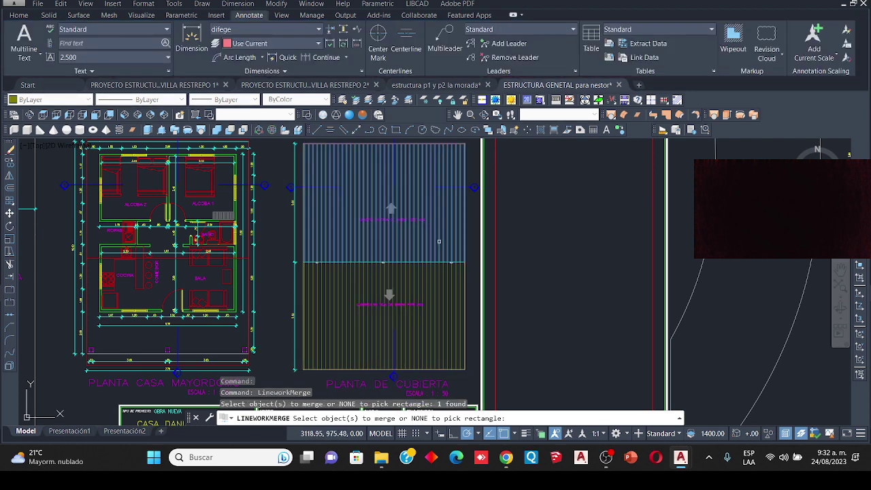
{"action": "key", "text": "Return"}
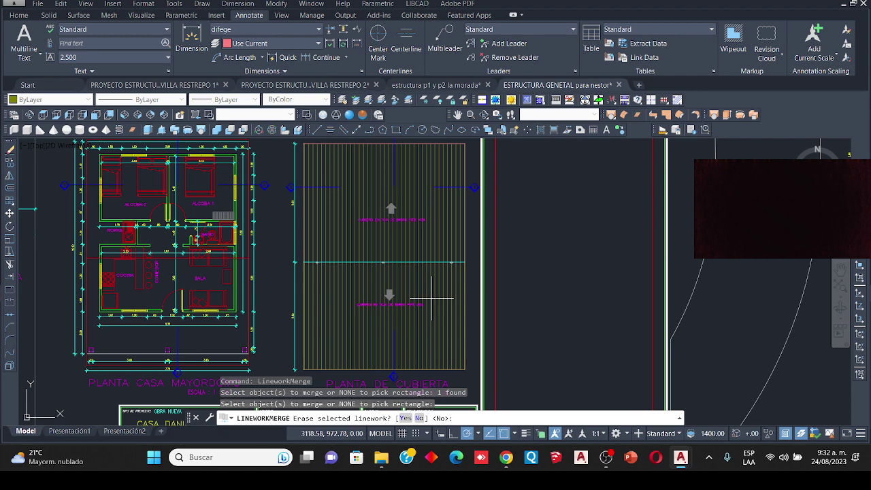
{"action": "type", "text": "Y"}
{"action": "key", "text": "Return"}
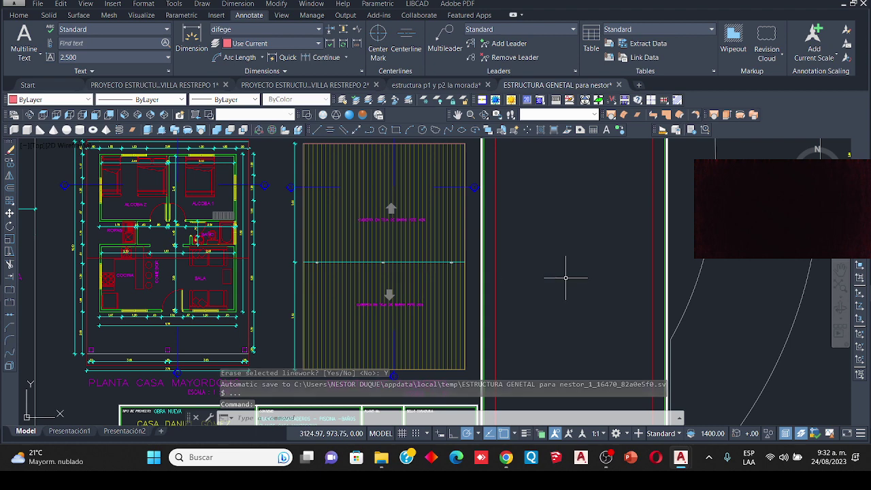
{"action": "left_click", "coordinate": [662, 131]}
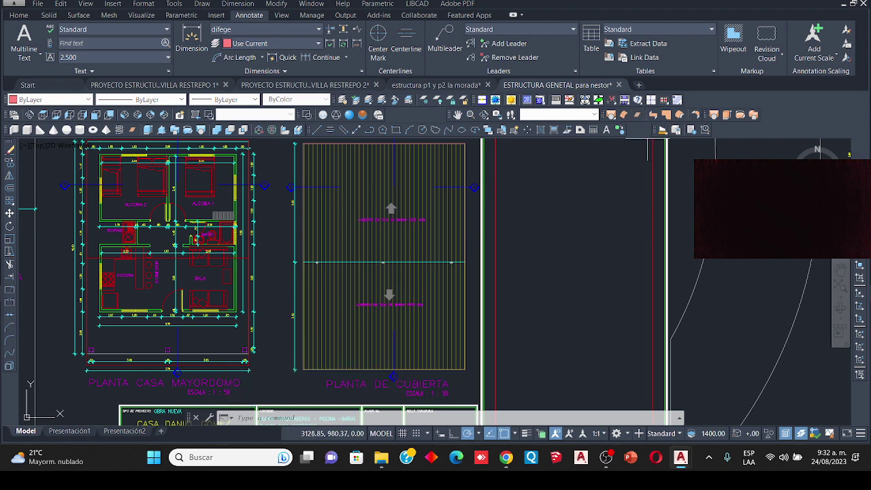
Step: Measure the merged roof hatch as one object (area 82.64, perimeter 51.20), then reselect it
{"action": "left_click", "coordinate": [425, 418]}
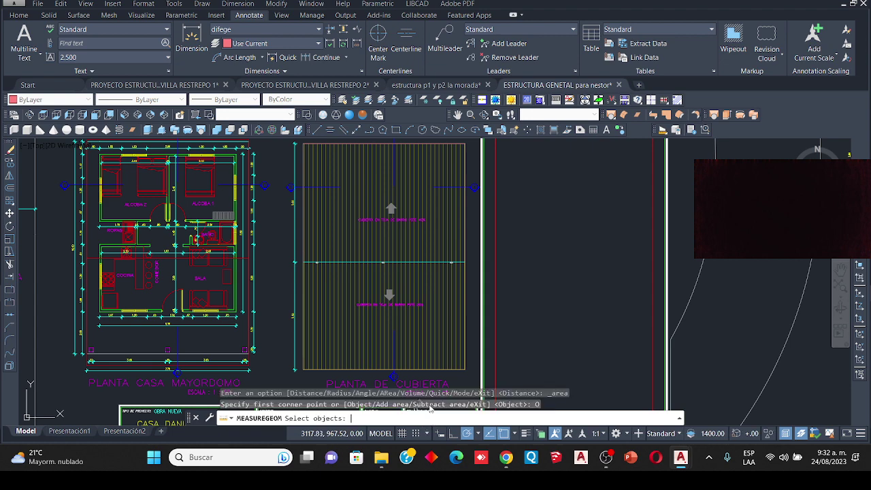
{"action": "left_click", "coordinate": [435, 307]}
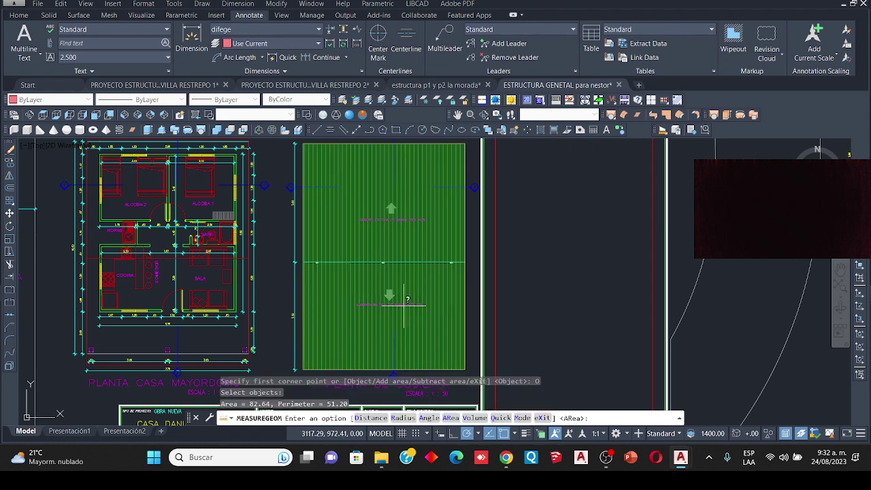
{"action": "scroll", "coordinate": [439, 305], "scroll_direction": "down", "scroll_amount": 3}
{"action": "scroll", "coordinate": [454, 280], "scroll_direction": "up", "scroll_amount": 3}
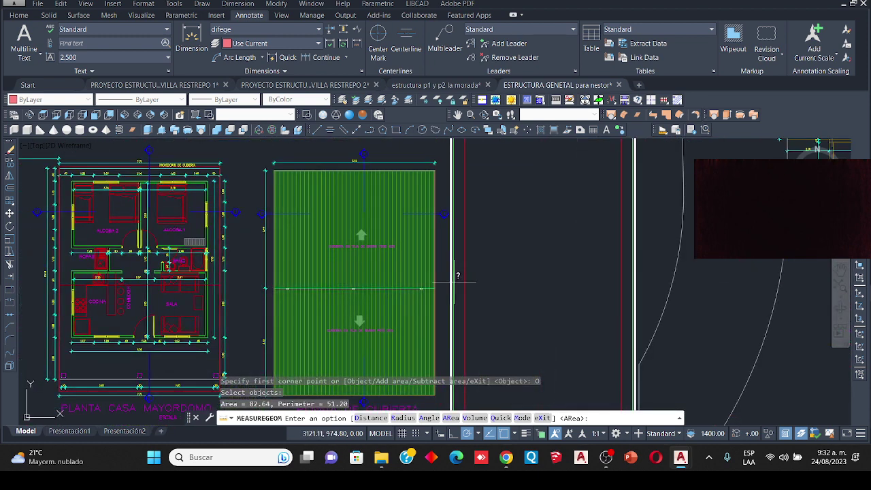
{"action": "key", "text": "Escape"}
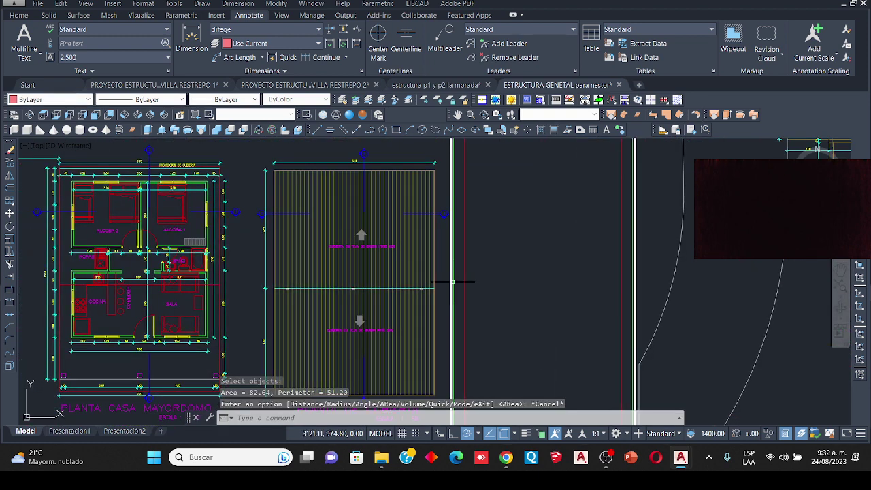
{"action": "left_click", "coordinate": [403, 253]}
{"action": "right_click", "coordinate": [405, 261]}
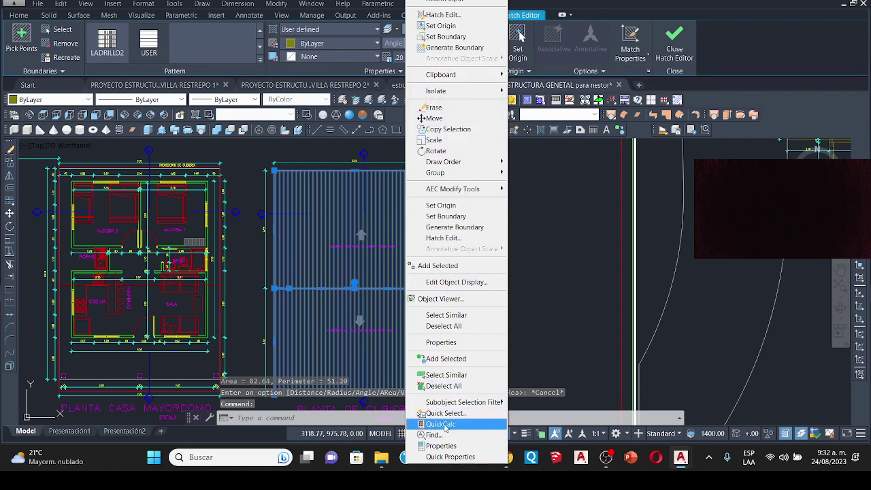
{"action": "left_click", "coordinate": [456, 457]}
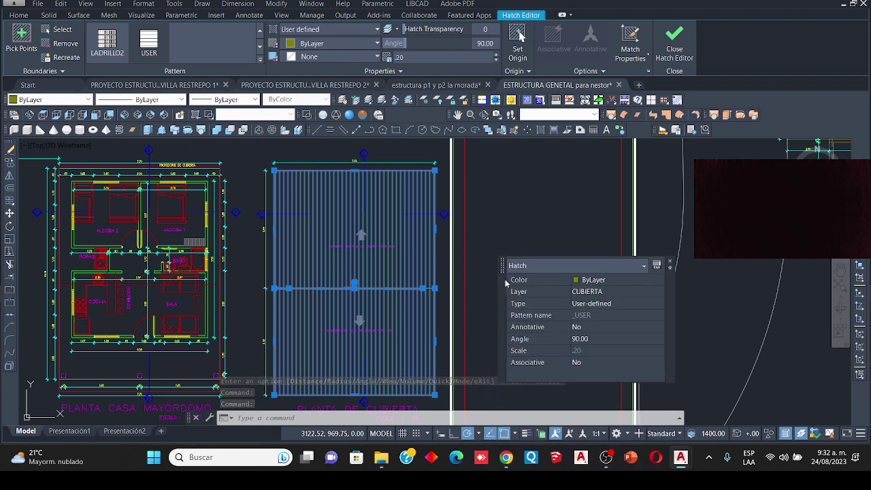
{"action": "mouse_move", "coordinate": [494, 404]}
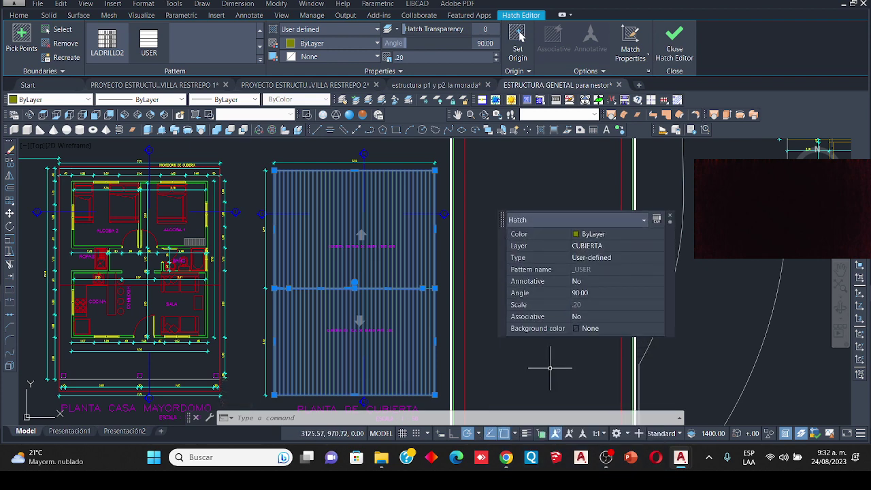
{"action": "key", "text": "Escape"}
{"action": "key", "text": "Escape"}
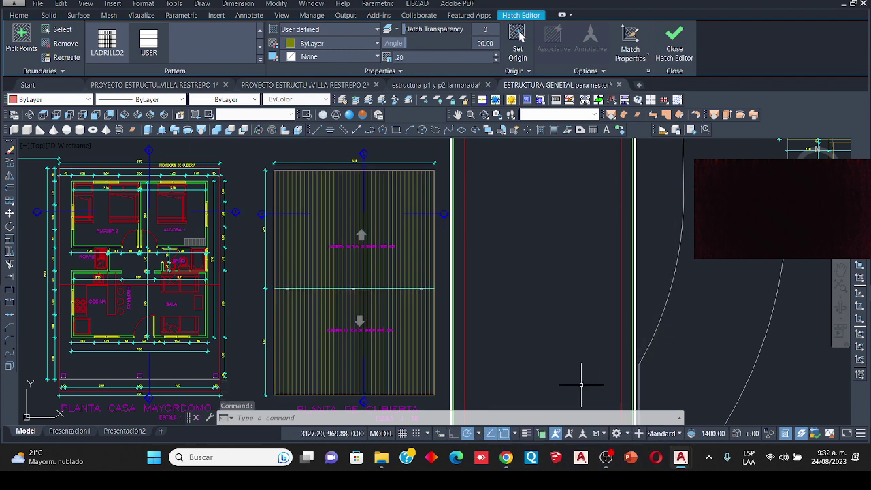
{"action": "type", "text": "list"}
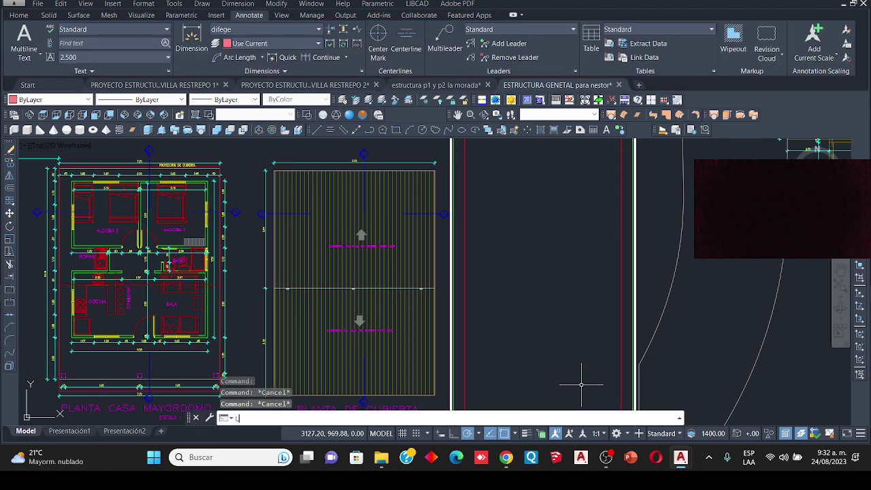
Step: List the roof hatch's properties, confirming it is non-associative with an area of 82.64
{"action": "key", "text": "Return"}
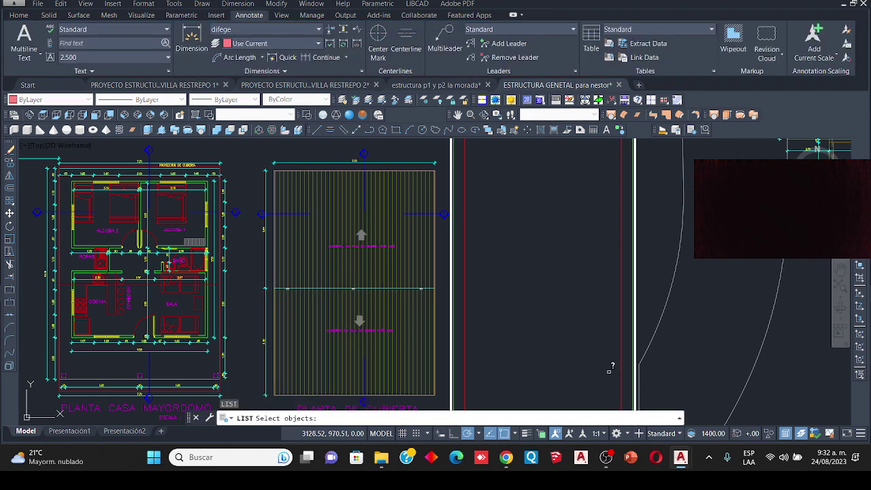
{"action": "left_click", "coordinate": [412, 261]}
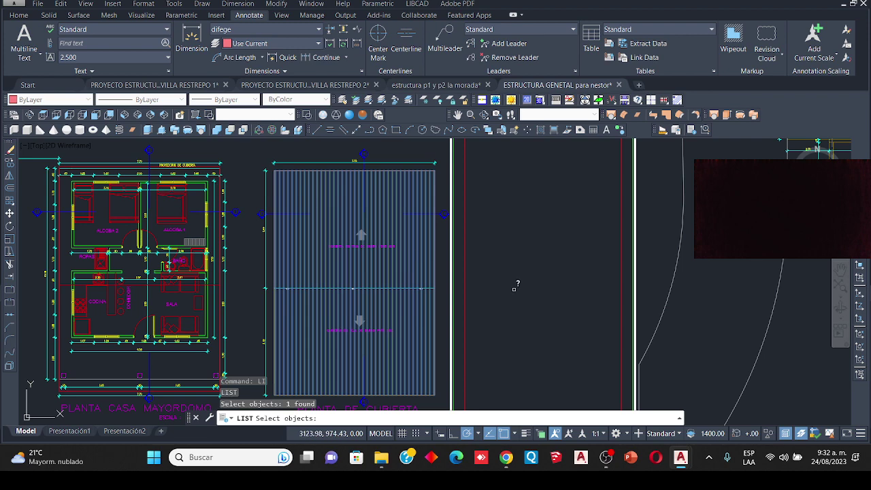
{"action": "key", "text": "Return"}
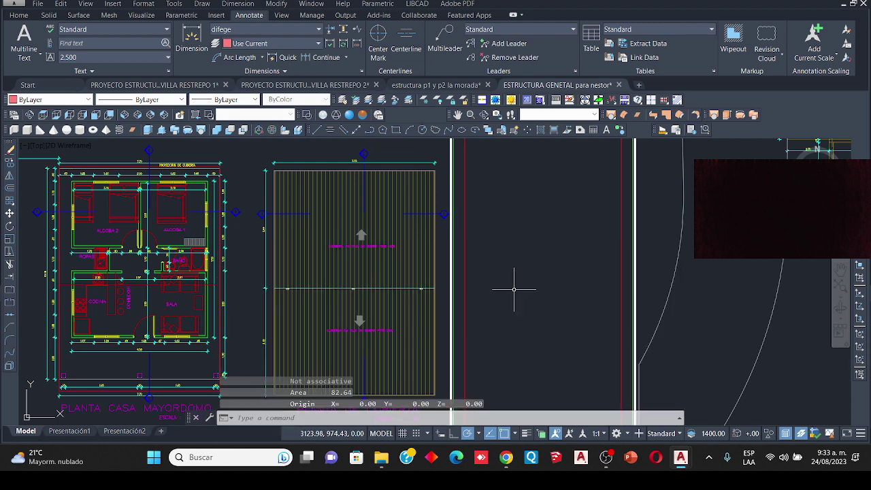
{"action": "scroll", "coordinate": [510, 287], "scroll_direction": "down", "scroll_amount": 5}
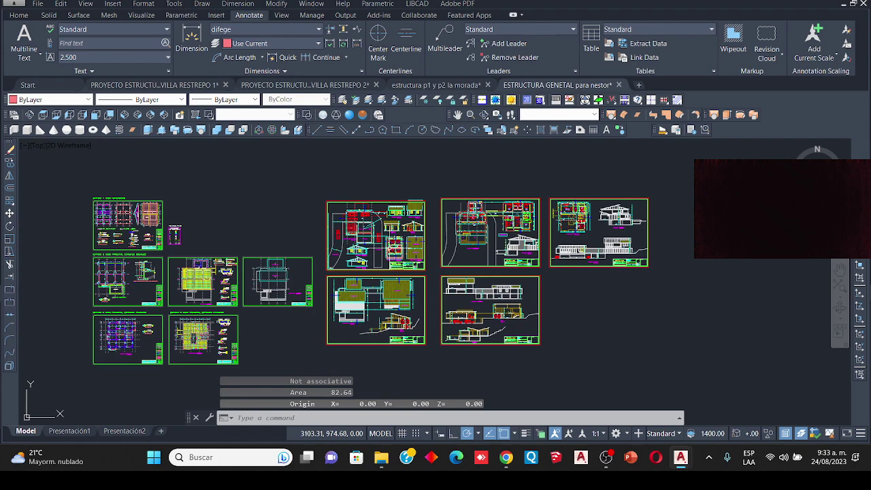
{"action": "scroll", "coordinate": [433, 233], "scroll_direction": "up", "scroll_amount": 4}
{"action": "scroll", "coordinate": [385, 258], "scroll_direction": "up", "scroll_amount": 8}
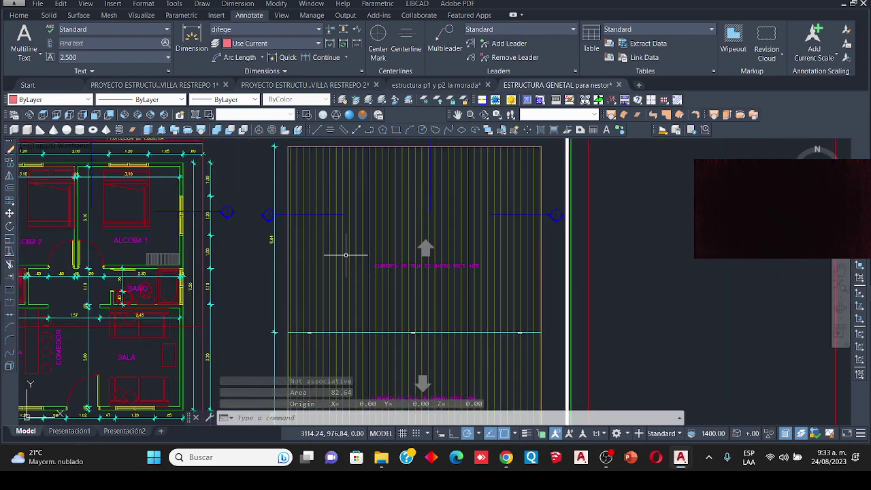
{"action": "scroll", "coordinate": [341, 256], "scroll_direction": "down", "scroll_amount": 10}
{"action": "scroll", "coordinate": [342, 255], "scroll_direction": "up", "scroll_amount": 4}
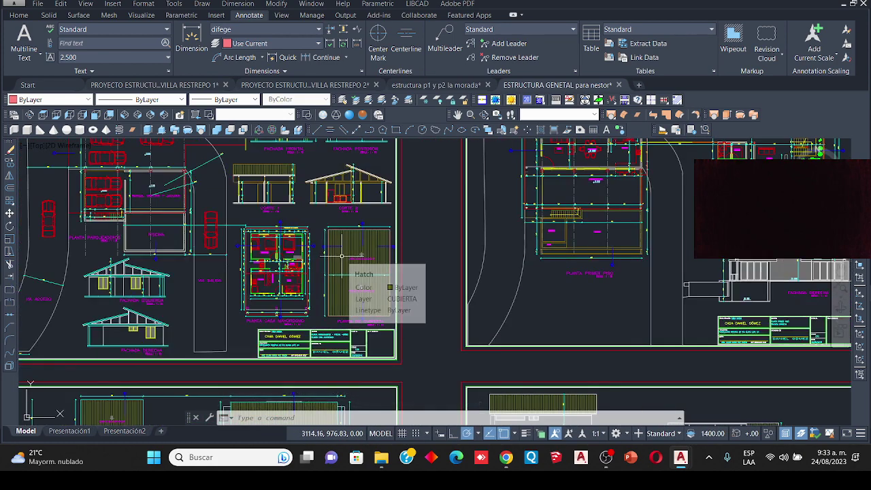
{"action": "scroll", "coordinate": [342, 255], "scroll_direction": "up", "scroll_amount": 3}
{"action": "scroll", "coordinate": [391, 245], "scroll_direction": "up", "scroll_amount": 4}
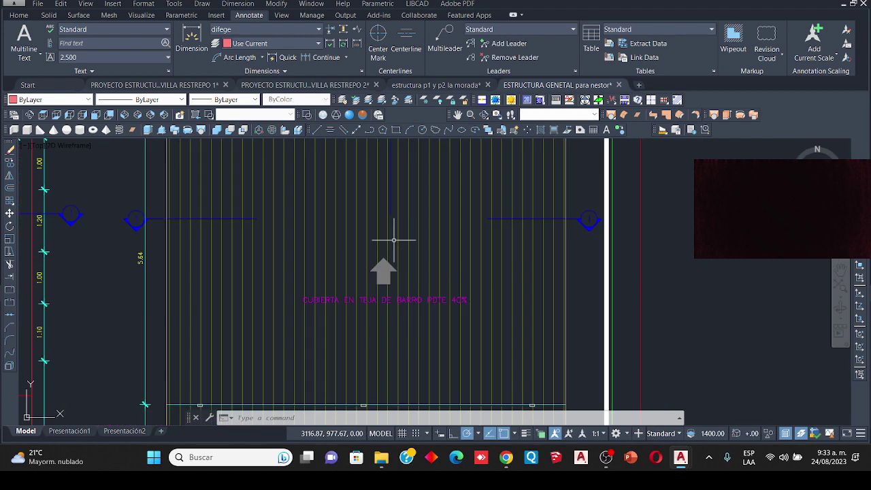
{"action": "scroll", "coordinate": [349, 238], "scroll_direction": "down", "scroll_amount": 5}
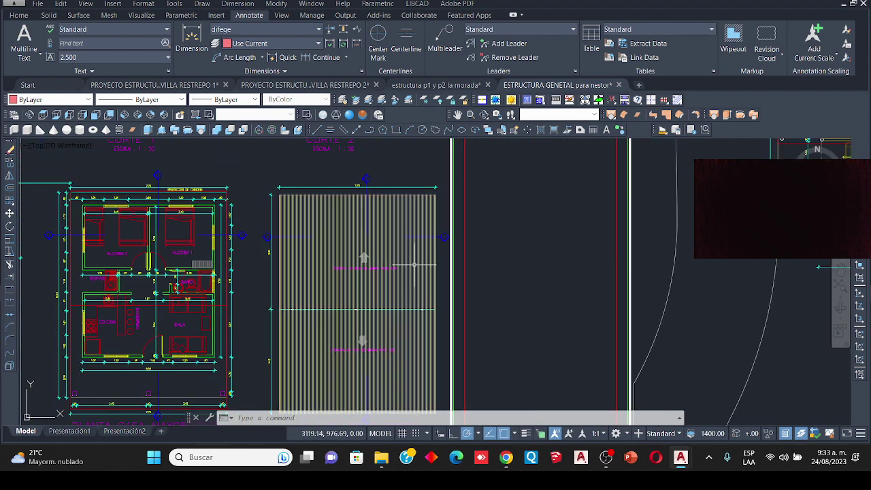
{"action": "mouse_move", "coordinate": [414, 265]}
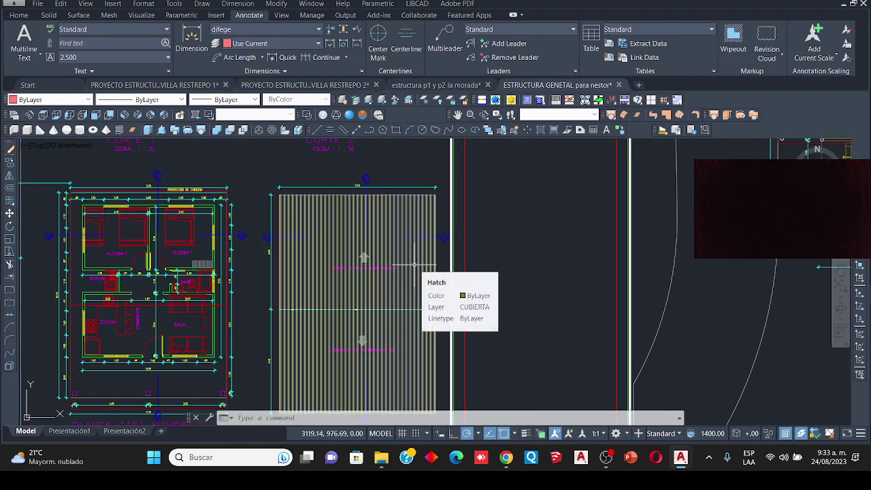
{"action": "scroll", "coordinate": [398, 245], "scroll_direction": "up", "scroll_amount": 3}
{"action": "scroll", "coordinate": [400, 249], "scroll_direction": "down", "scroll_amount": 5}
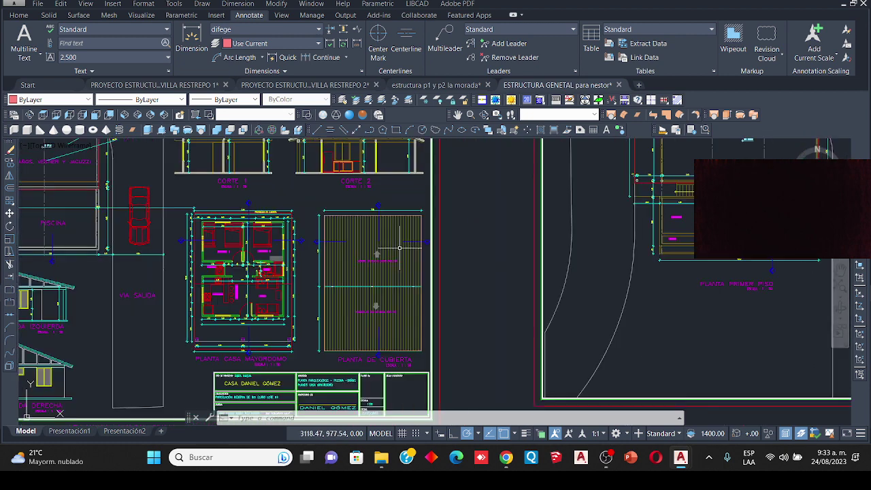
{"action": "mouse_move", "coordinate": [399, 248]}
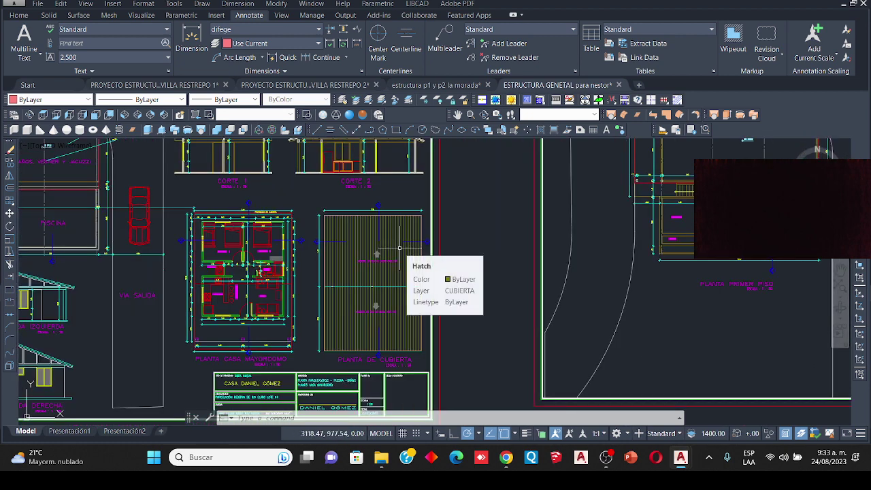
{"action": "scroll", "coordinate": [400, 248], "scroll_direction": "up", "scroll_amount": 4}
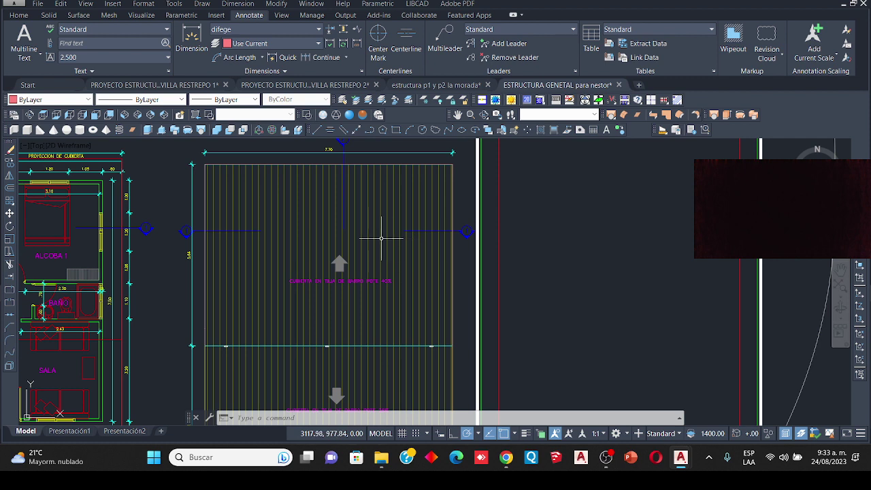
{"action": "mouse_move", "coordinate": [369, 248]}
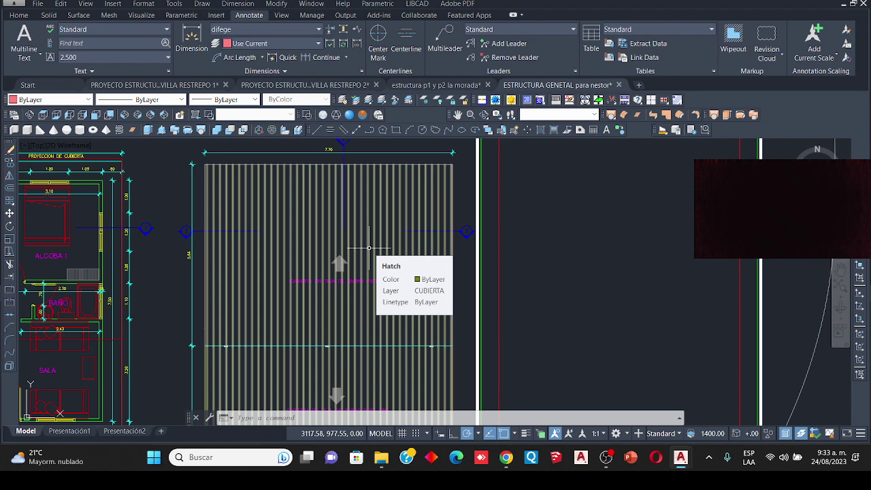
{"action": "scroll", "coordinate": [369, 248], "scroll_direction": "down", "scroll_amount": 6}
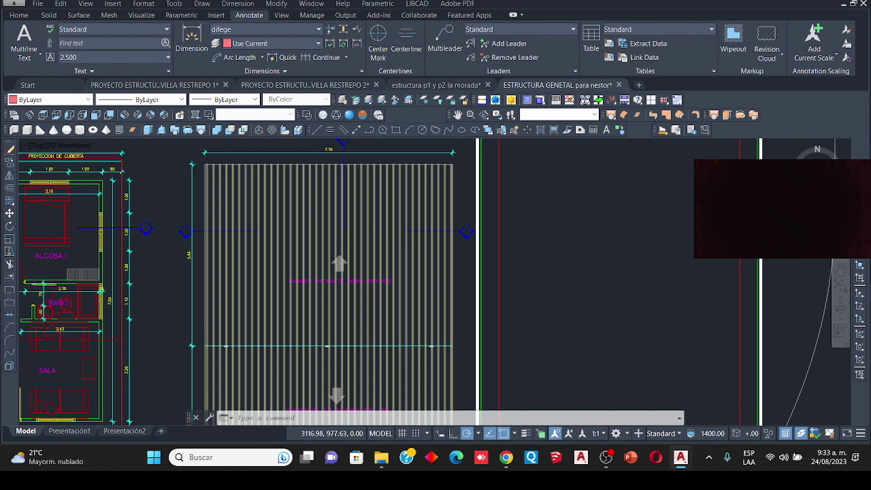
{"action": "scroll", "coordinate": [340, 239], "scroll_direction": "up", "scroll_amount": 4}
{"action": "scroll", "coordinate": [309, 239], "scroll_direction": "down", "scroll_amount": 2}
{"action": "scroll", "coordinate": [309, 239], "scroll_direction": "down", "scroll_amount": 2}
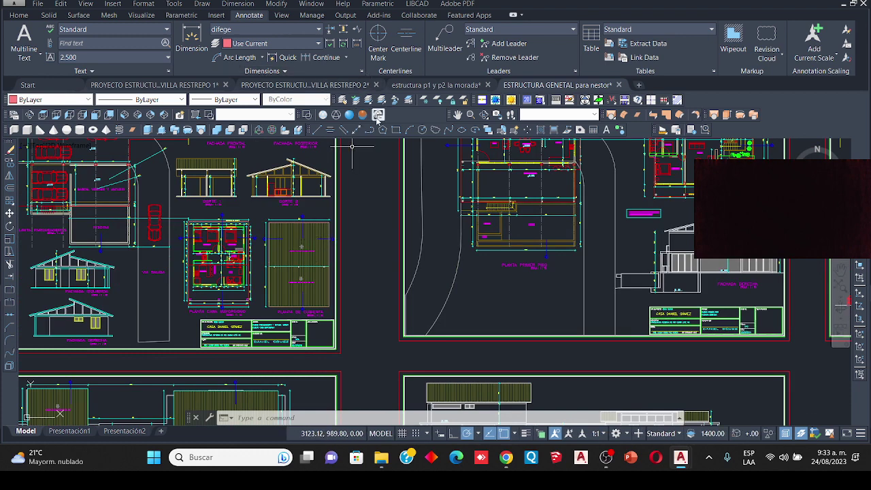
Step: Copy the roof plan hatch into empty space beside the original
{"action": "left_click", "coordinate": [19, 15]}
{"action": "left_click", "coordinate": [356, 30]}
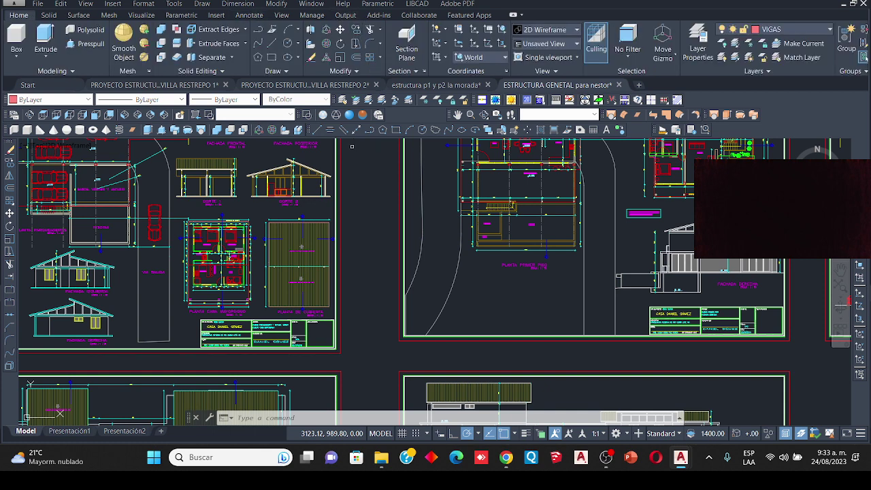
{"action": "left_click", "coordinate": [318, 238]}
{"action": "key", "text": "Return"}
{"action": "left_click", "coordinate": [317, 238]}
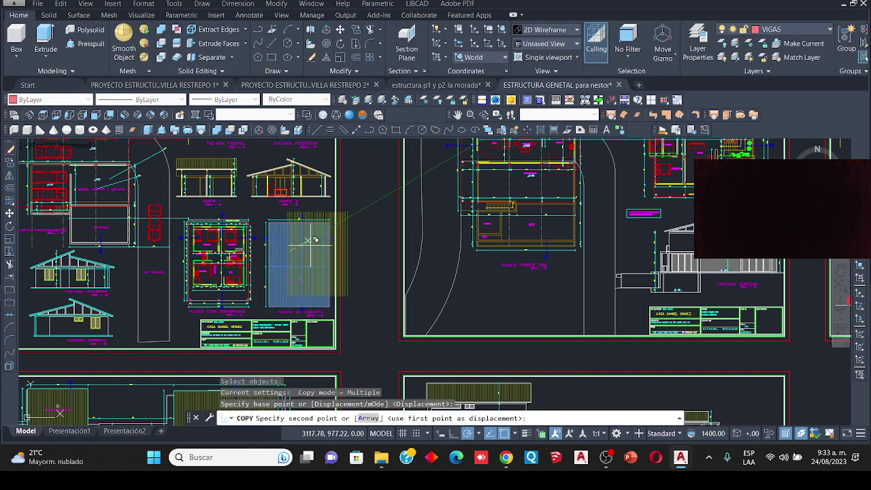
{"action": "scroll", "coordinate": [353, 233], "scroll_direction": "down", "scroll_amount": 8}
{"action": "scroll", "coordinate": [354, 233], "scroll_direction": "up", "scroll_amount": 4}
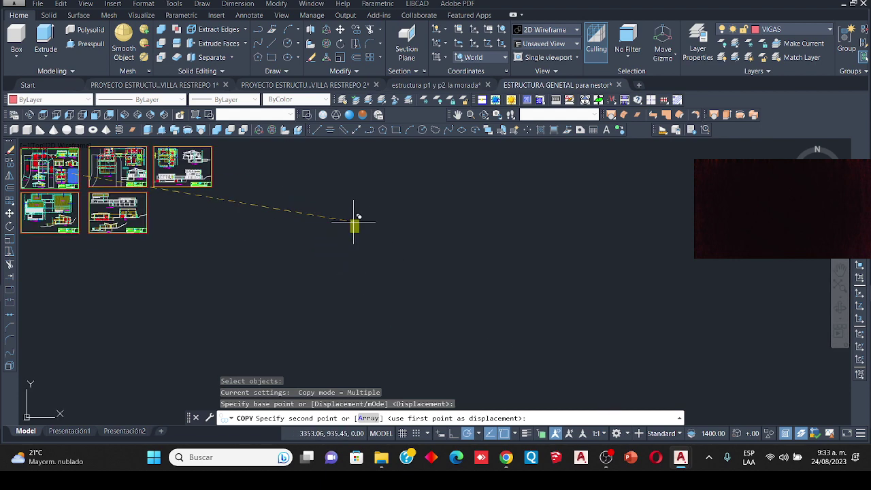
{"action": "left_click", "coordinate": [356, 224]}
{"action": "scroll", "coordinate": [340, 221], "scroll_direction": "up", "scroll_amount": 5}
{"action": "key", "text": "Return"}
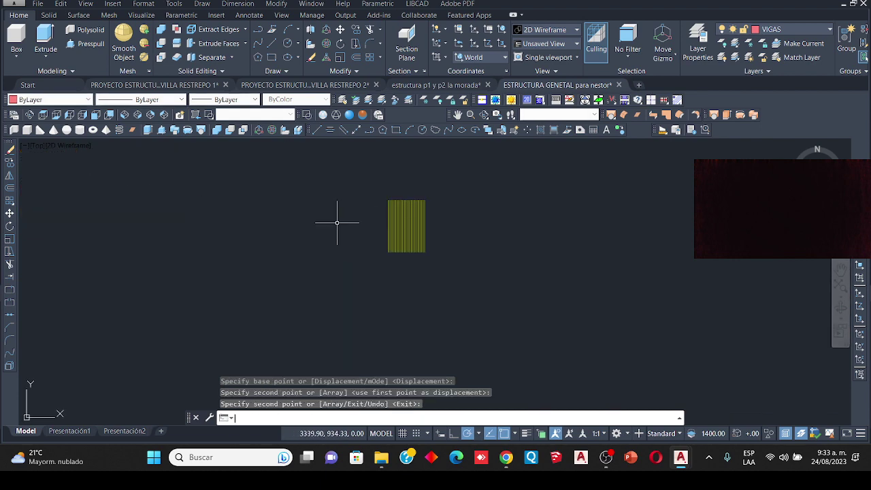
Step: Stretch the copy's corner grips outward into a notched, flared five-sided outline
{"action": "left_click", "coordinate": [404, 226]}
{"action": "scroll", "coordinate": [406, 209], "scroll_direction": "up", "scroll_amount": 5}
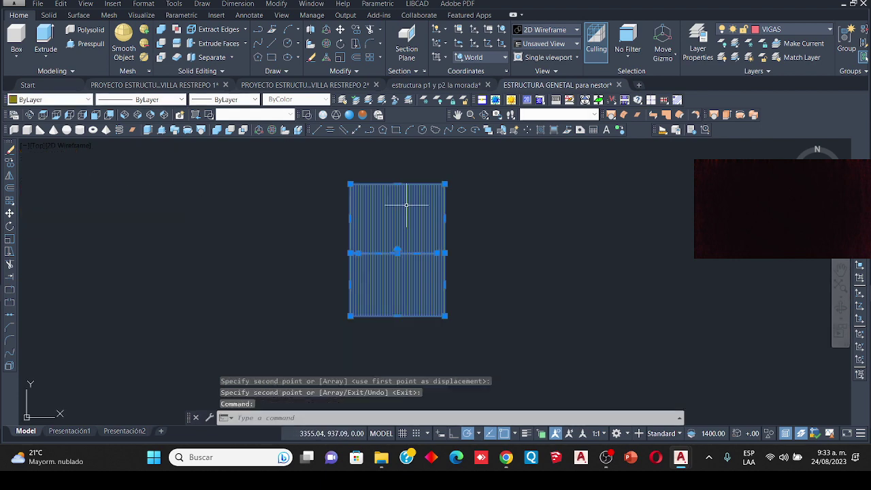
{"action": "scroll", "coordinate": [399, 173], "scroll_direction": "up", "scroll_amount": 4}
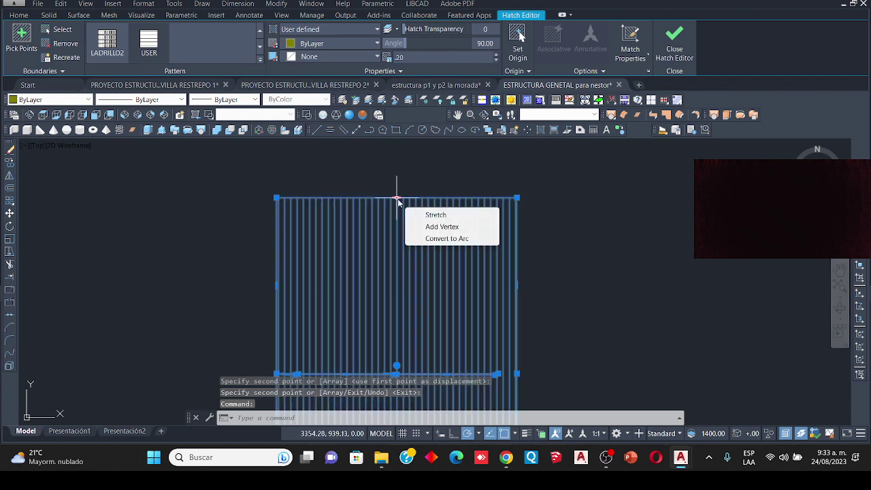
{"action": "left_click", "coordinate": [517, 197]}
{"action": "scroll", "coordinate": [517, 198], "scroll_direction": "down", "scroll_amount": 6}
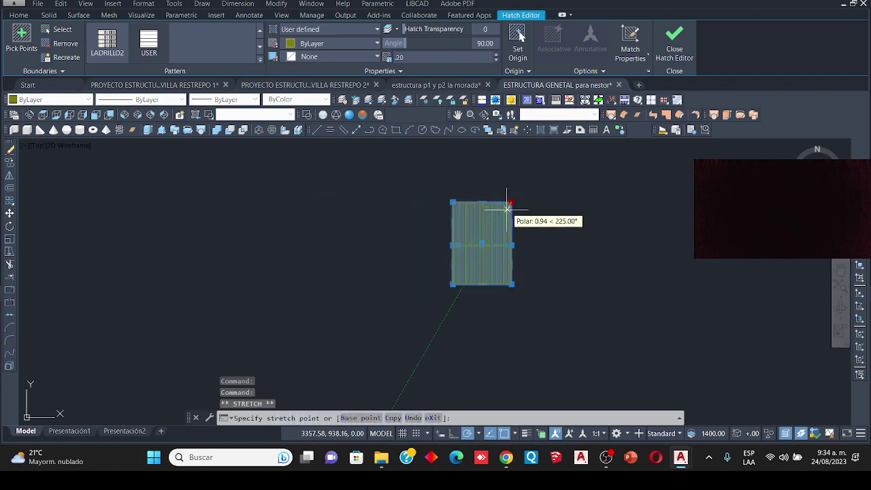
{"action": "left_click", "coordinate": [512, 285]}
{"action": "left_click", "coordinate": [561, 304]}
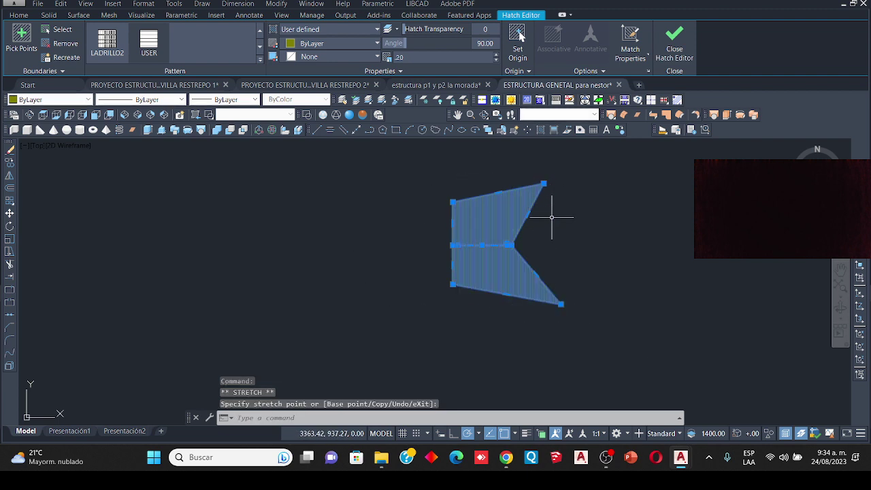
{"action": "key", "text": "Escape"}
{"action": "key", "text": "Escape"}
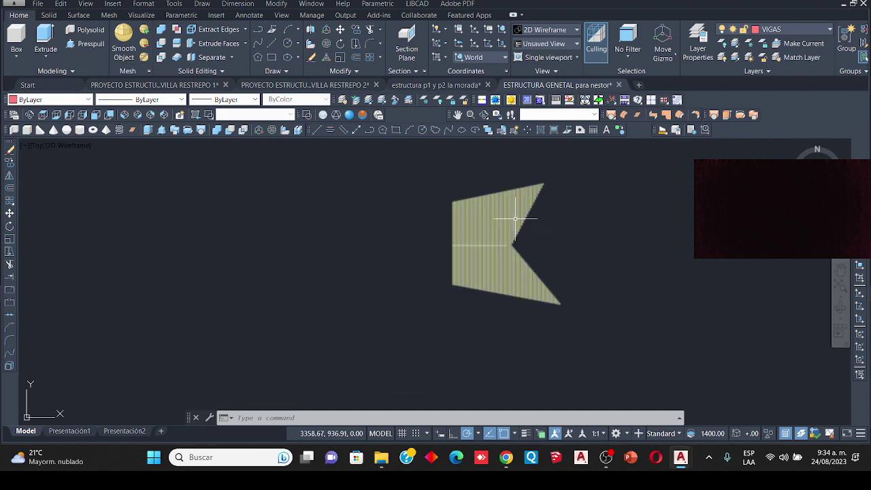
{"action": "left_click", "coordinate": [799, 30]}
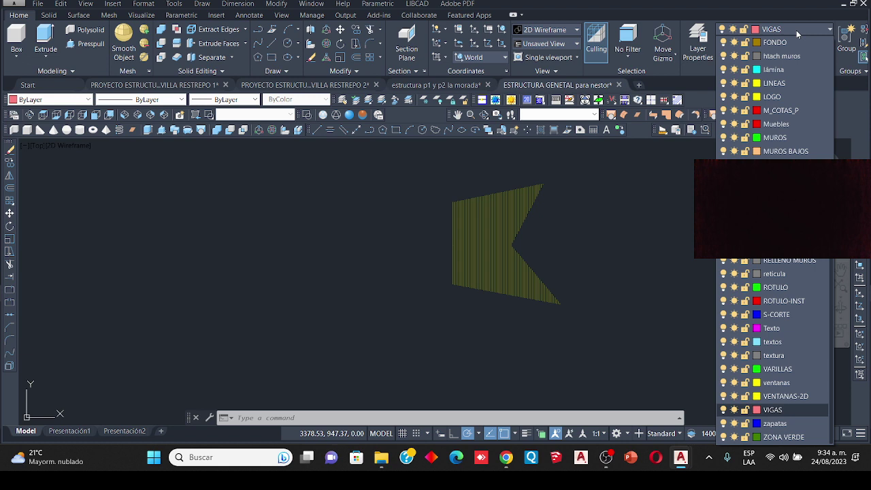
Step: On layer lámina, generate a boundary polyline from the notched hatch copy and check it
{"action": "left_click", "coordinate": [776, 70]}
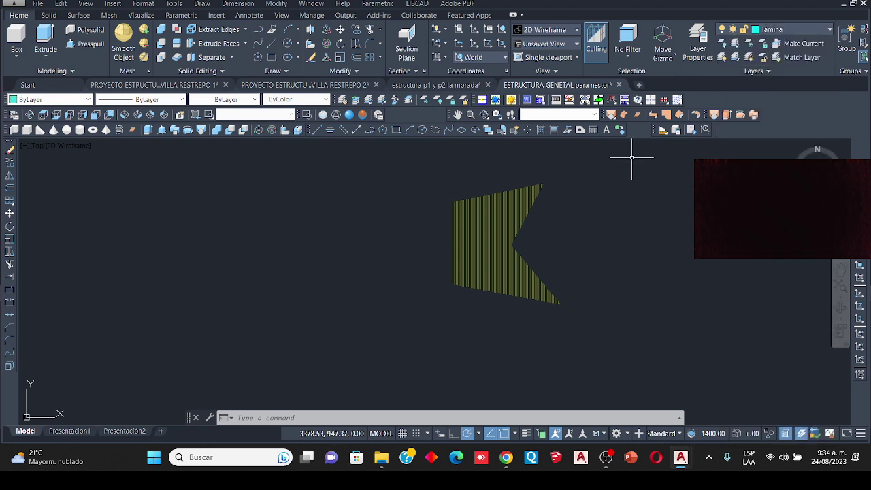
{"action": "left_click", "coordinate": [510, 218]}
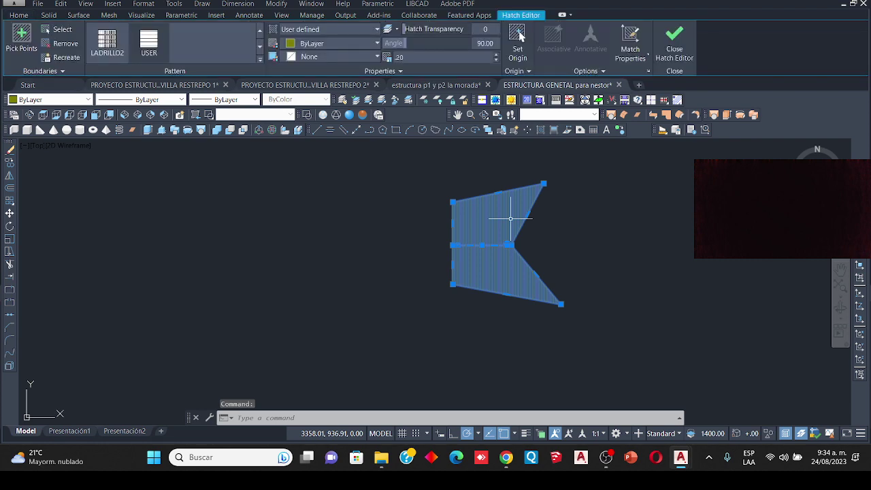
{"action": "right_click", "coordinate": [512, 222]}
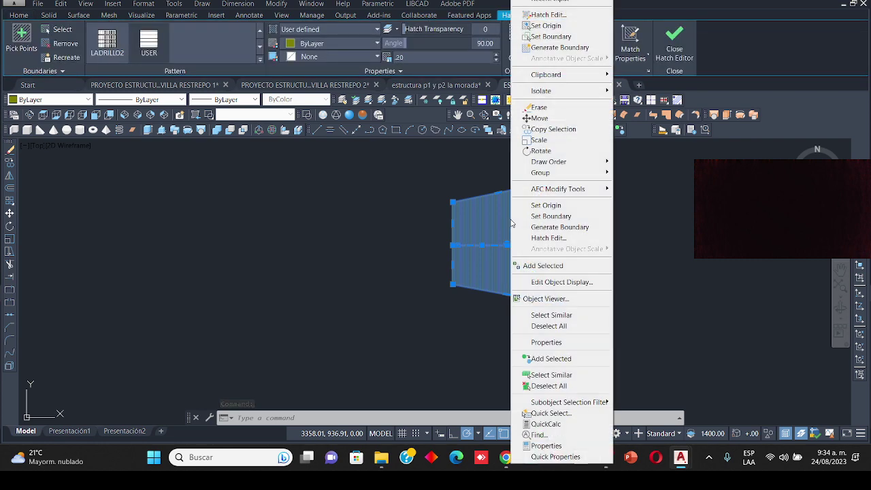
{"action": "left_click", "coordinate": [563, 228]}
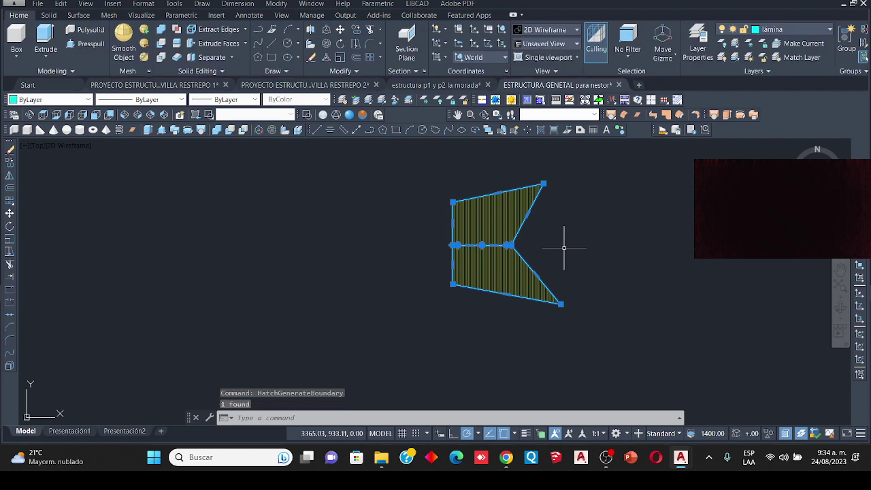
{"action": "key", "text": "Escape"}
{"action": "scroll", "coordinate": [563, 248], "scroll_direction": "up", "scroll_amount": 5}
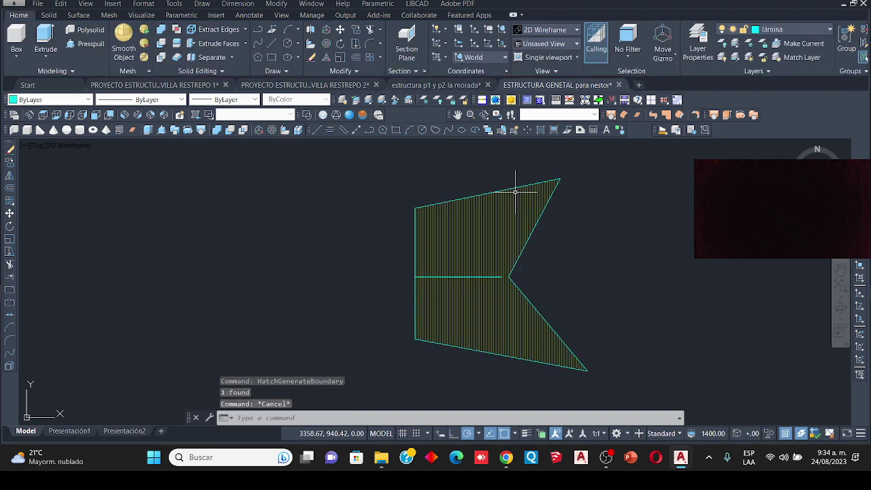
{"action": "scroll", "coordinate": [573, 188], "scroll_direction": "up", "scroll_amount": 1}
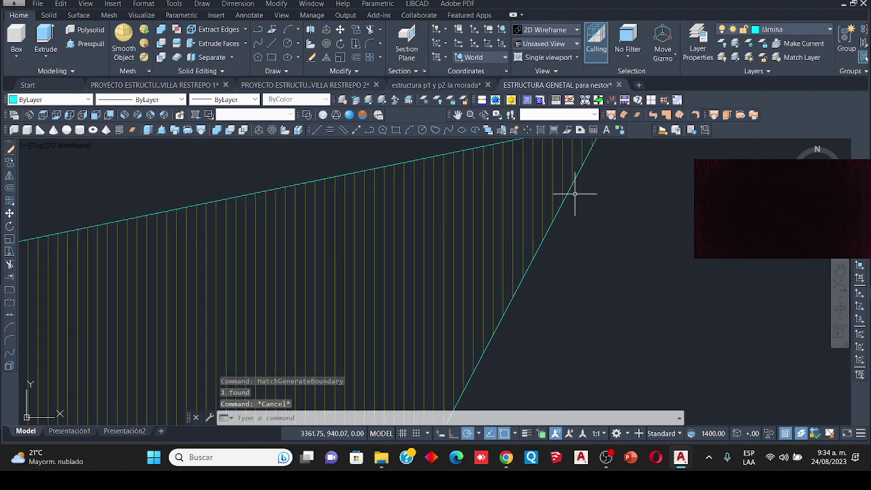
{"action": "left_click", "coordinate": [574, 188]}
{"action": "scroll", "coordinate": [538, 227], "scroll_direction": "down", "scroll_amount": 3}
{"action": "scroll", "coordinate": [538, 227], "scroll_direction": "down", "scroll_amount": 2}
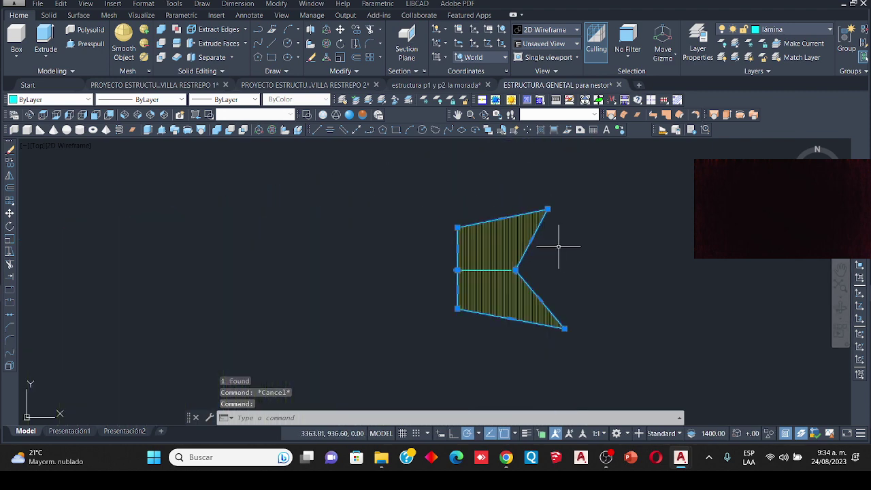
Step: Measure the boundary polyline with AA Object, reading area 130.81 and perimeter 56.59
{"action": "key", "text": "Escape"}
{"action": "type", "text": "aa"}
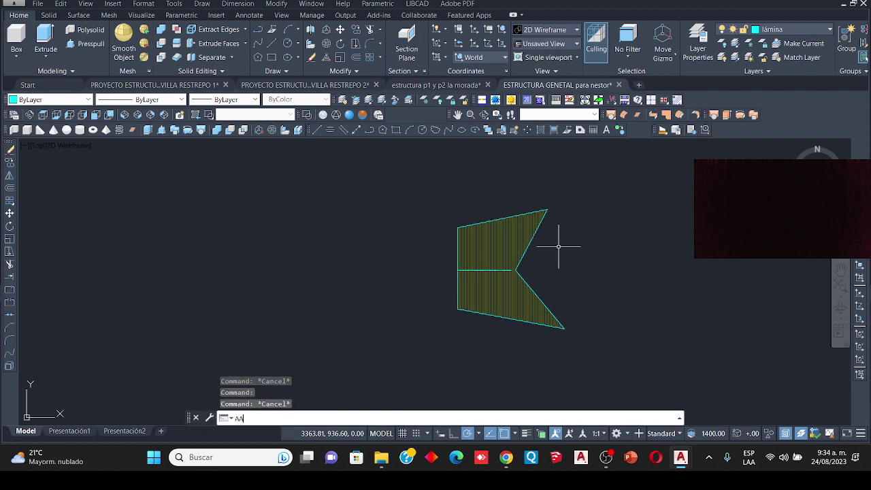
{"action": "key", "text": "Return"}
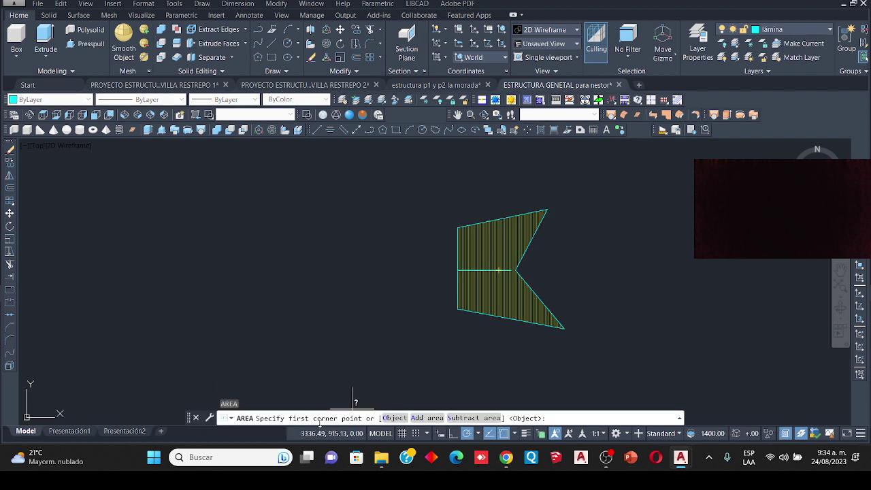
{"action": "left_click", "coordinate": [390, 419]}
{"action": "scroll", "coordinate": [565, 305], "scroll_direction": "up", "scroll_amount": 4}
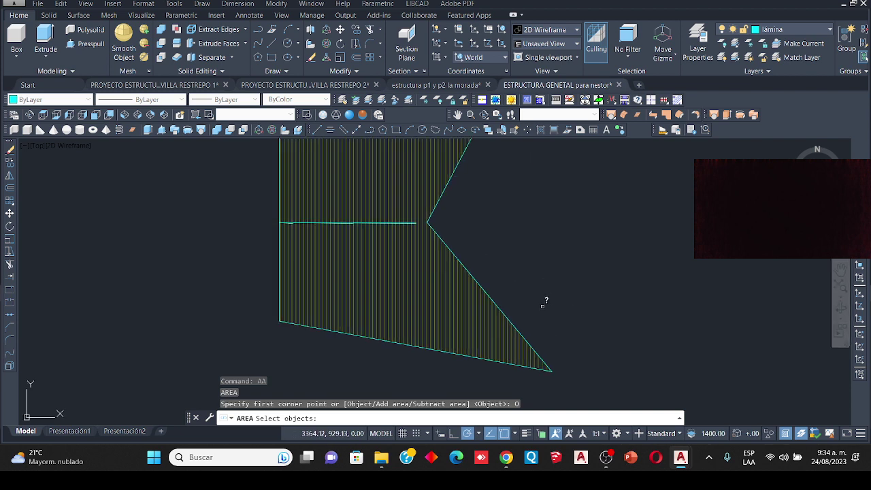
{"action": "left_click", "coordinate": [509, 320]}
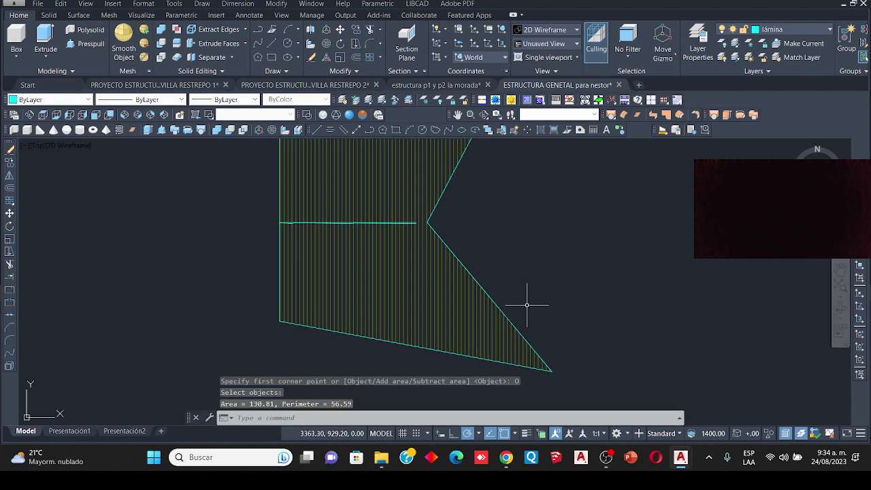
{"action": "scroll", "coordinate": [527, 305], "scroll_direction": "down", "scroll_amount": 2}
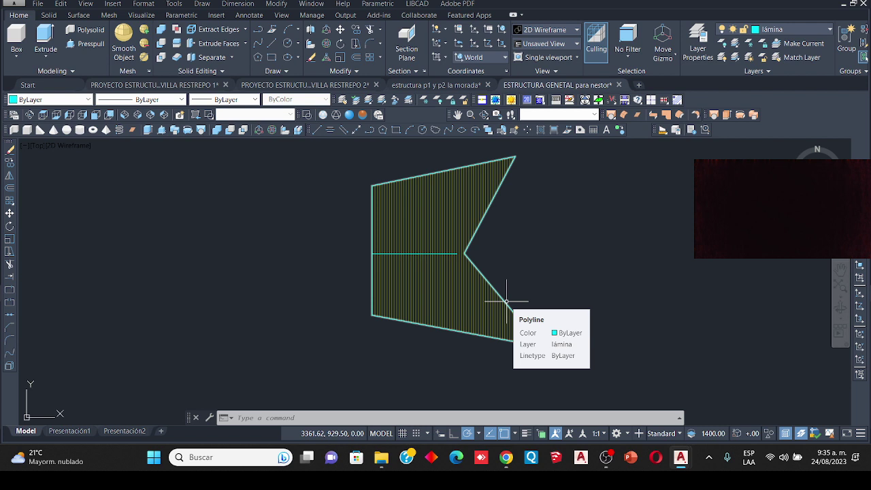
{"action": "scroll", "coordinate": [502, 282], "scroll_direction": "down", "scroll_amount": 2}
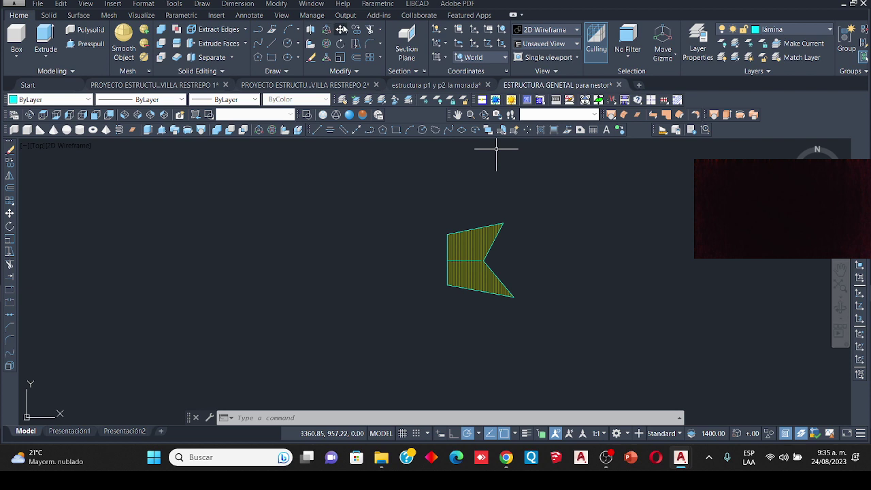
Step: Move the cyan boundary outline to the right of the hatched strip
{"action": "left_click", "coordinate": [342, 29]}
{"action": "scroll", "coordinate": [504, 224], "scroll_direction": "up", "scroll_amount": 3}
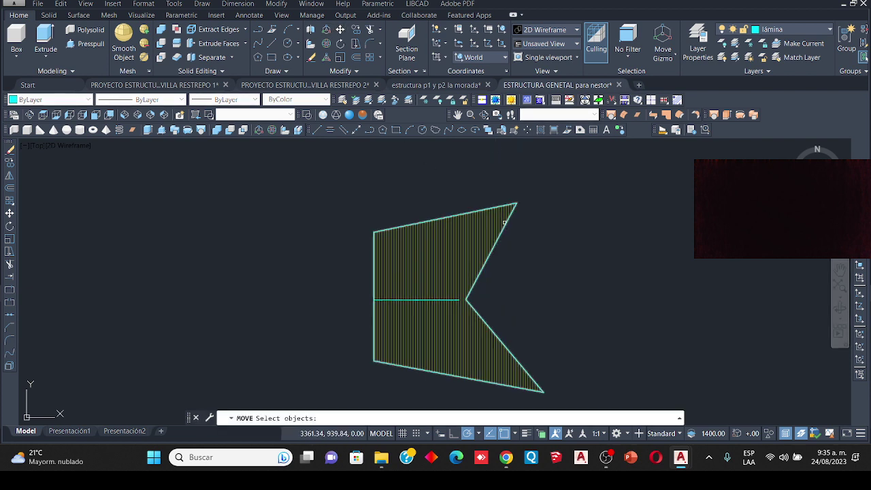
{"action": "left_click", "coordinate": [505, 227]}
{"action": "key", "text": "Return"}
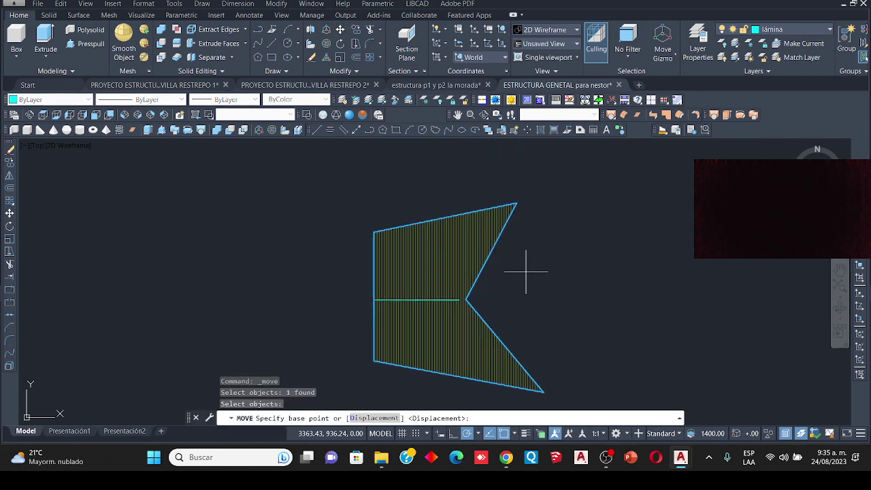
{"action": "left_click", "coordinate": [517, 269]}
{"action": "scroll", "coordinate": [515, 274], "scroll_direction": "down", "scroll_amount": 3}
{"action": "left_click", "coordinate": [592, 274]}
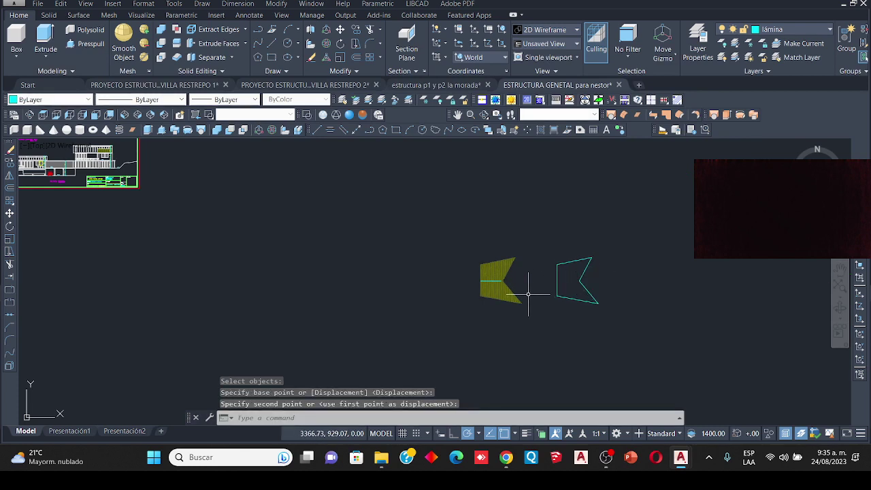
{"action": "key", "text": "Escape"}
{"action": "key", "text": "Escape"}
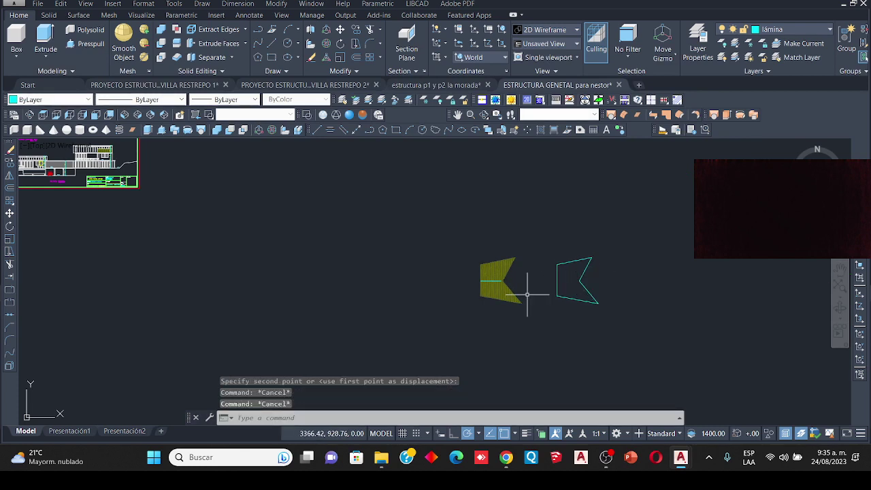
Step: Re-measure the moved outline with AA Object: area 130.81, perimeter 56.59
{"action": "type", "text": "aa"}
{"action": "key", "text": "Return"}
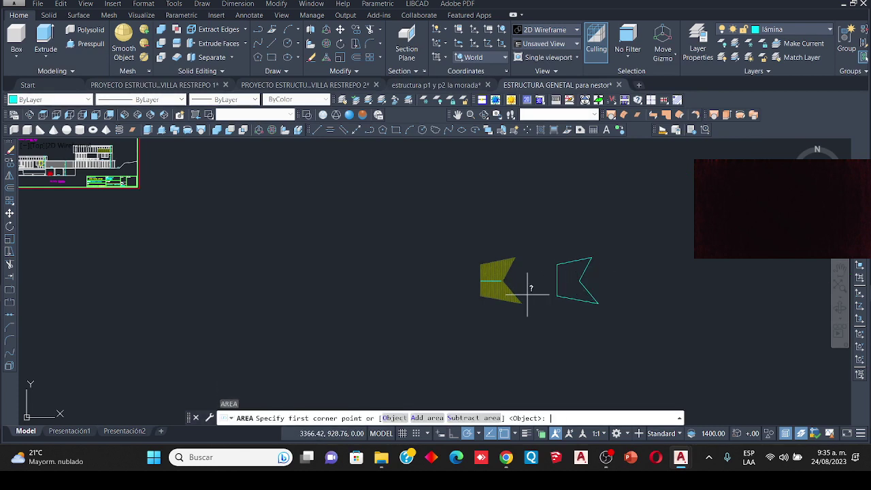
{"action": "left_click", "coordinate": [395, 418]}
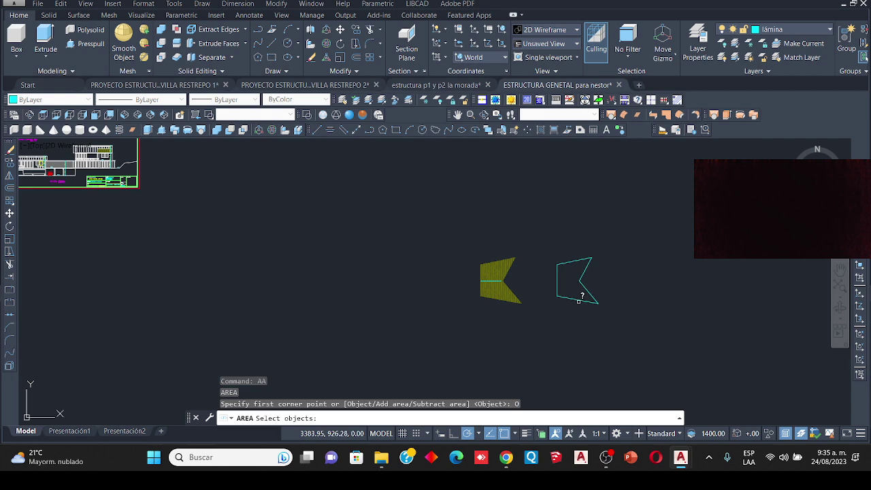
{"action": "left_click", "coordinate": [578, 300]}
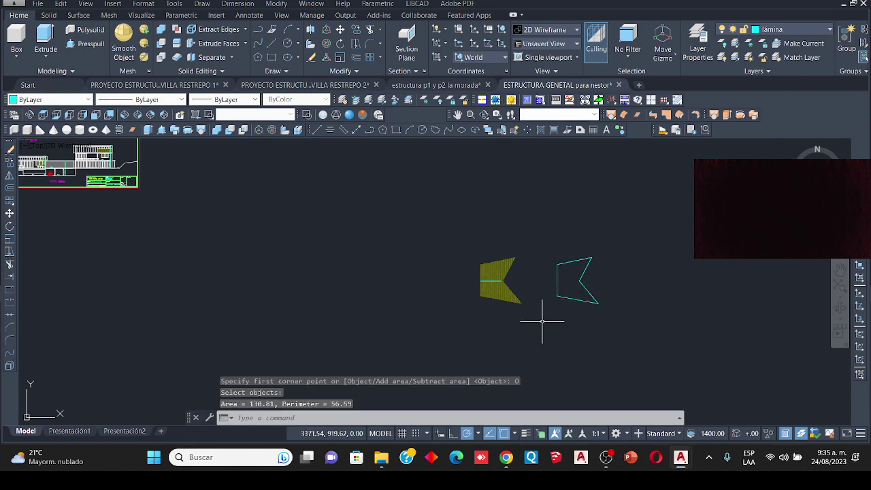
{"action": "scroll", "coordinate": [545, 306], "scroll_direction": "down", "scroll_amount": 3}
{"action": "scroll", "coordinate": [551, 292], "scroll_direction": "up", "scroll_amount": 6}
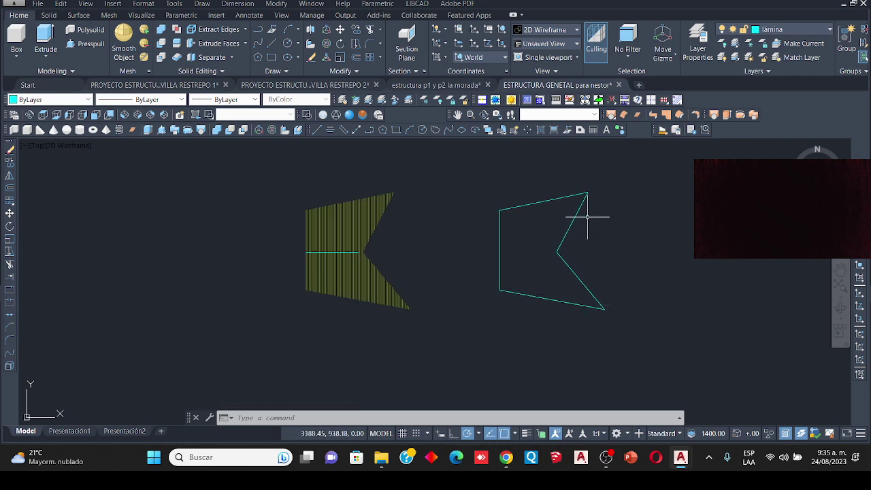
Step: Zoom out and pan across the sheets, then zoom in on the PLANTA DE CUBIERTAS roof plan
{"action": "scroll", "coordinate": [504, 257], "scroll_direction": "down", "scroll_amount": 5}
{"action": "scroll", "coordinate": [447, 247], "scroll_direction": "up", "scroll_amount": 3}
{"action": "scroll", "coordinate": [436, 258], "scroll_direction": "down", "scroll_amount": 3}
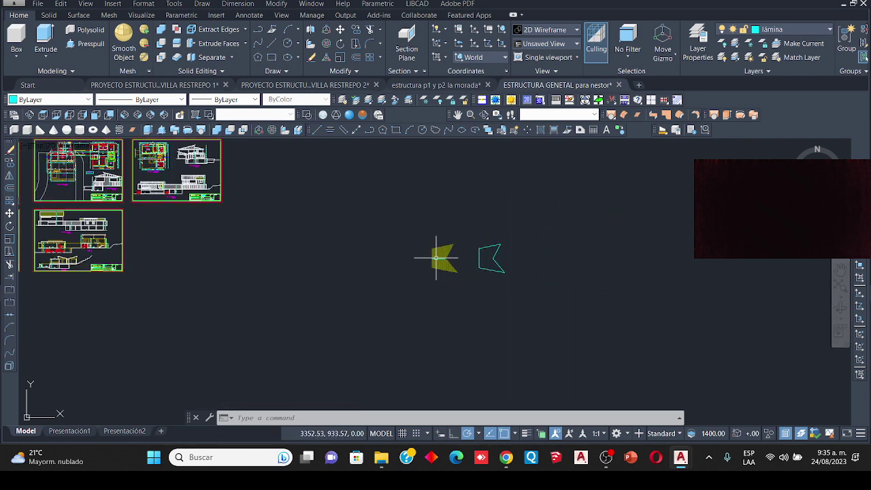
{"action": "scroll", "coordinate": [515, 253], "scroll_direction": "up", "scroll_amount": 4}
{"action": "scroll", "coordinate": [437, 249], "scroll_direction": "down", "scroll_amount": 6}
{"action": "middle_click_drag", "start_coordinate": [418, 252], "coordinate": [701, 256]}
{"action": "scroll", "coordinate": [431, 262], "scroll_direction": "up", "scroll_amount": 4}
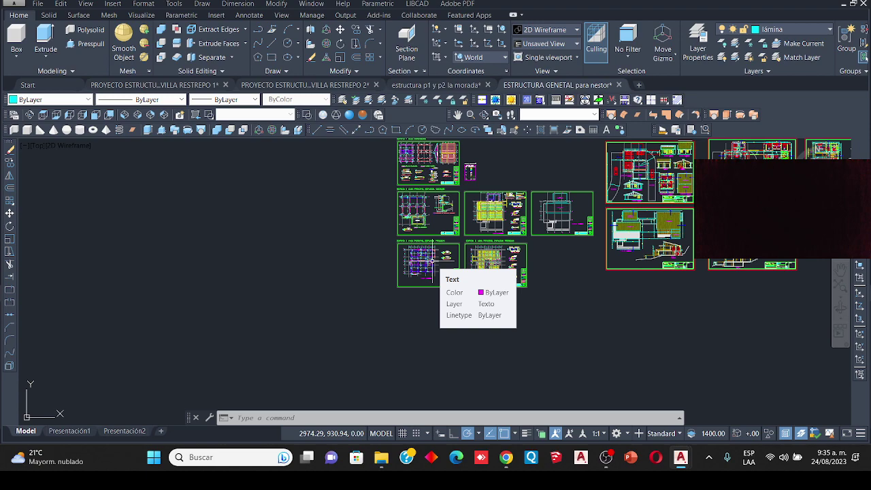
{"action": "scroll", "coordinate": [445, 222], "scroll_direction": "up", "scroll_amount": 4}
{"action": "middle_click_drag", "start_coordinate": [528, 214], "coordinate": [503, 266]}
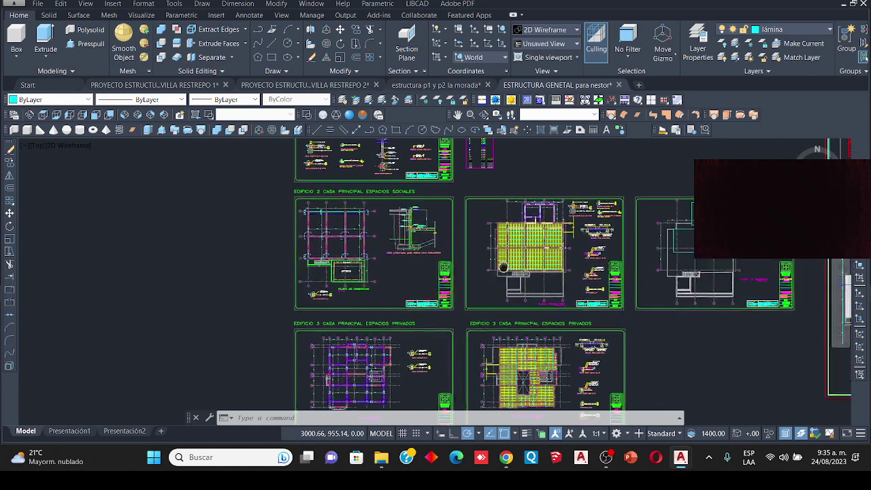
{"action": "scroll", "coordinate": [436, 267], "scroll_direction": "down", "scroll_amount": 4}
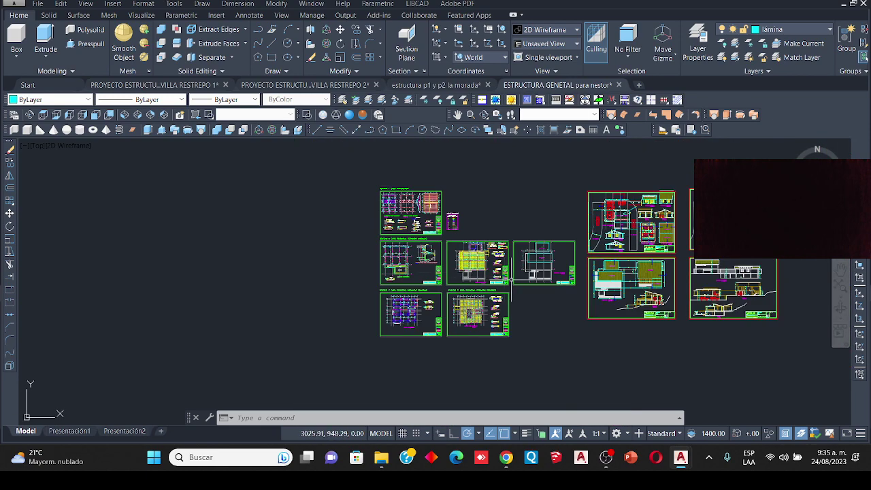
{"action": "scroll", "coordinate": [510, 280], "scroll_direction": "up", "scroll_amount": 4}
{"action": "scroll", "coordinate": [413, 261], "scroll_direction": "down", "scroll_amount": 4}
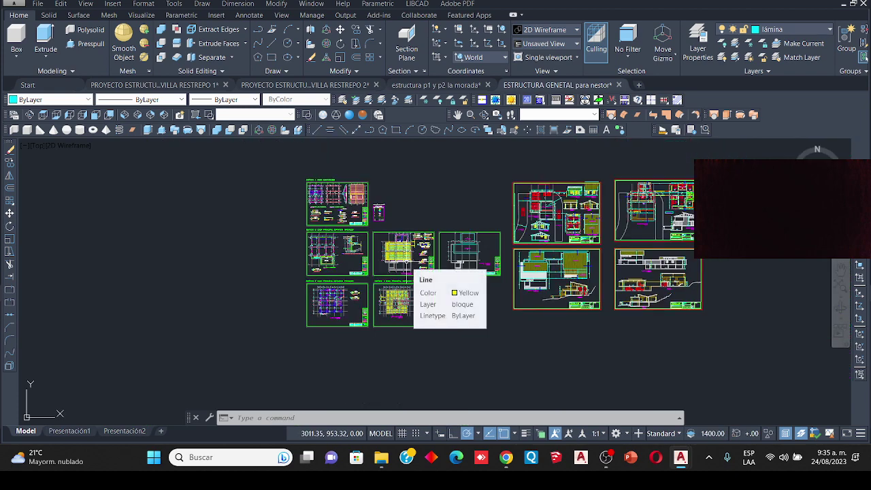
{"action": "scroll", "coordinate": [627, 197], "scroll_direction": "up", "scroll_amount": 6}
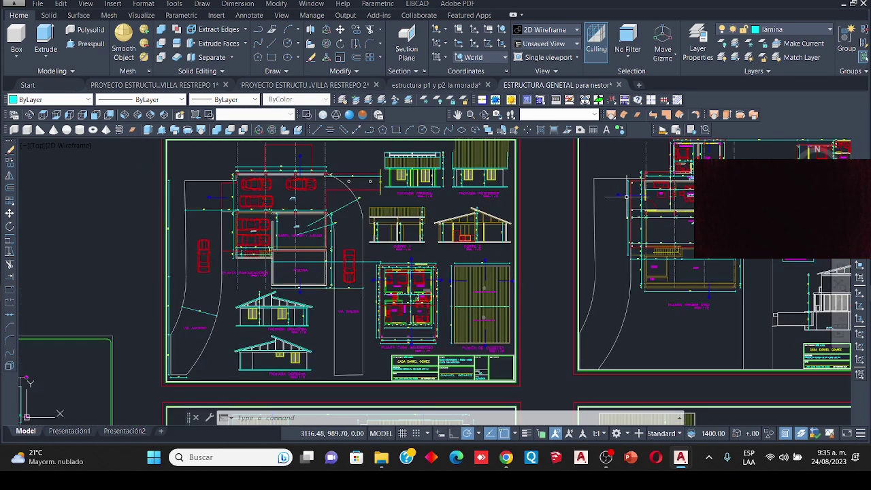
{"action": "middle_click_drag", "start_coordinate": [672, 238], "coordinate": [528, 235]}
{"action": "scroll", "coordinate": [544, 245], "scroll_direction": "up", "scroll_amount": 4}
{"action": "scroll", "coordinate": [544, 245], "scroll_direction": "down", "scroll_amount": 8}
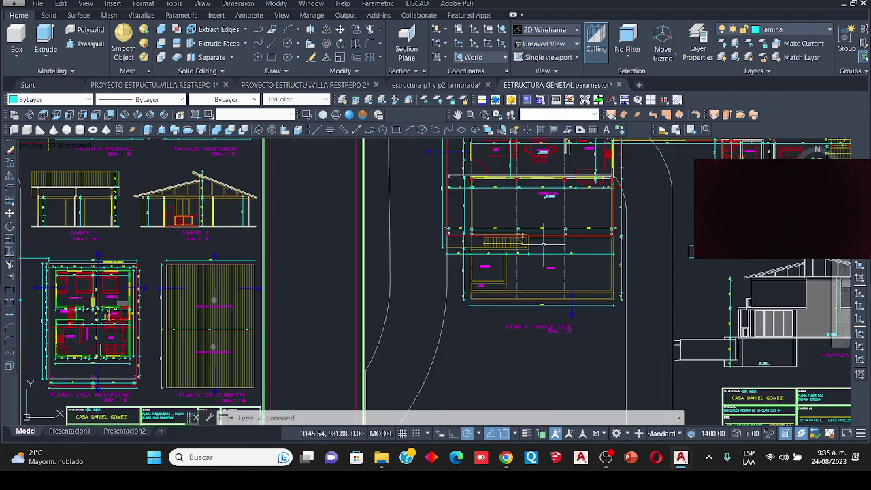
{"action": "scroll", "coordinate": [391, 211], "scroll_direction": "down", "scroll_amount": 5}
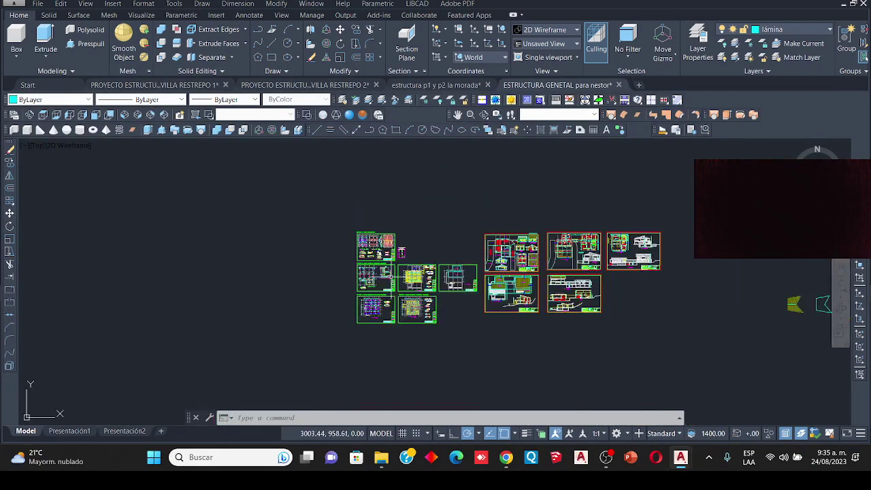
{"action": "scroll", "coordinate": [392, 211], "scroll_direction": "up", "scroll_amount": 12}
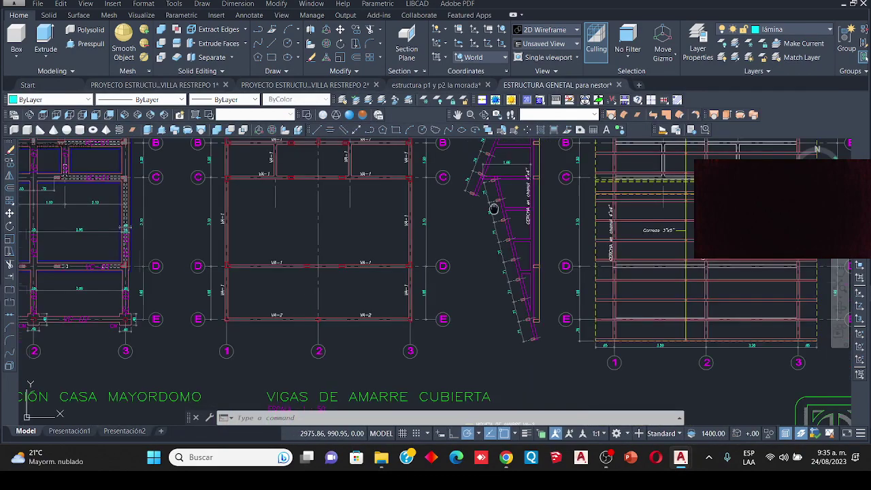
{"action": "middle_click_drag", "start_coordinate": [495, 209], "coordinate": [417, 280]}
{"action": "scroll", "coordinate": [411, 253], "scroll_direction": "down", "scroll_amount": 6}
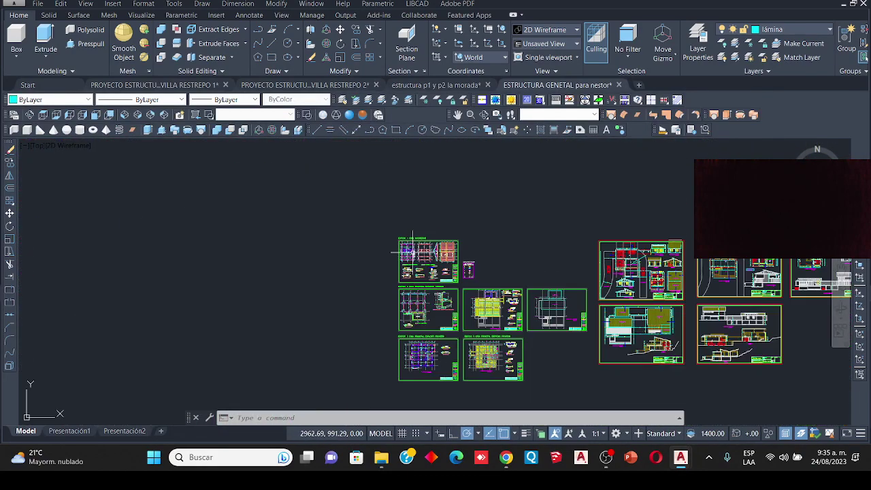
{"action": "scroll", "coordinate": [414, 360], "scroll_direction": "up", "scroll_amount": 4}
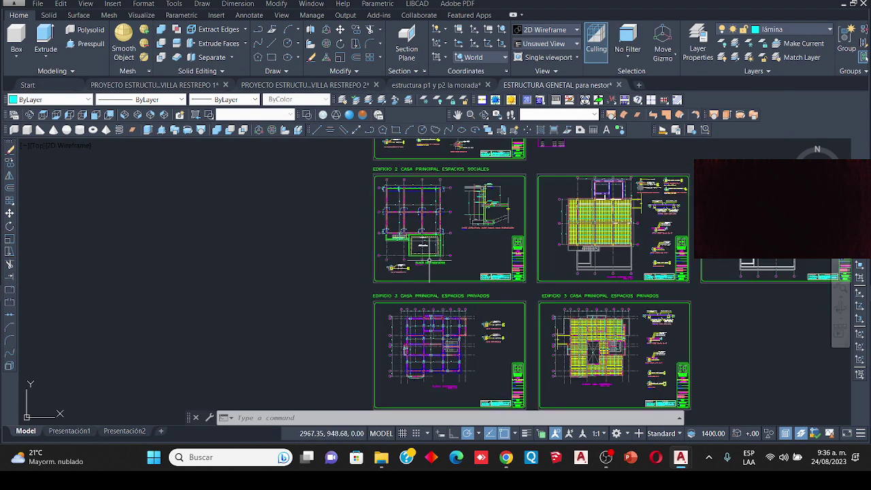
{"action": "scroll", "coordinate": [625, 235], "scroll_direction": "up", "scroll_amount": 6}
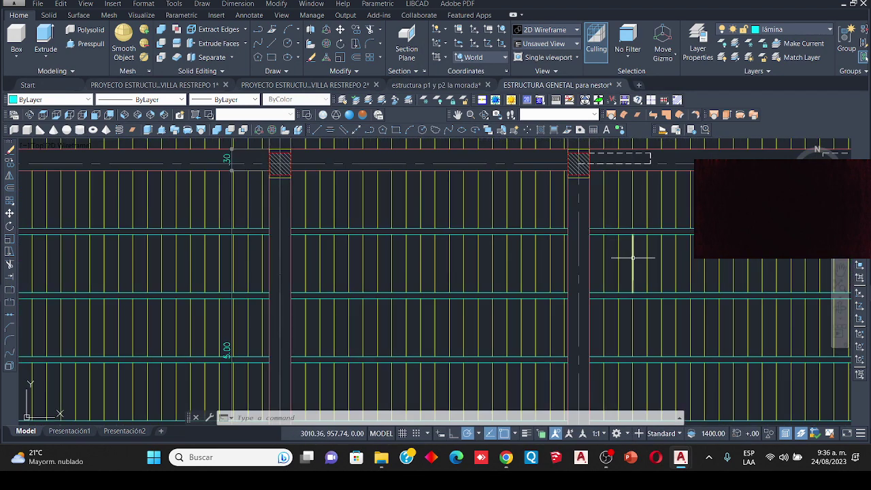
{"action": "scroll", "coordinate": [547, 248], "scroll_direction": "down", "scroll_amount": 4}
{"action": "scroll", "coordinate": [548, 248], "scroll_direction": "down", "scroll_amount": 6}
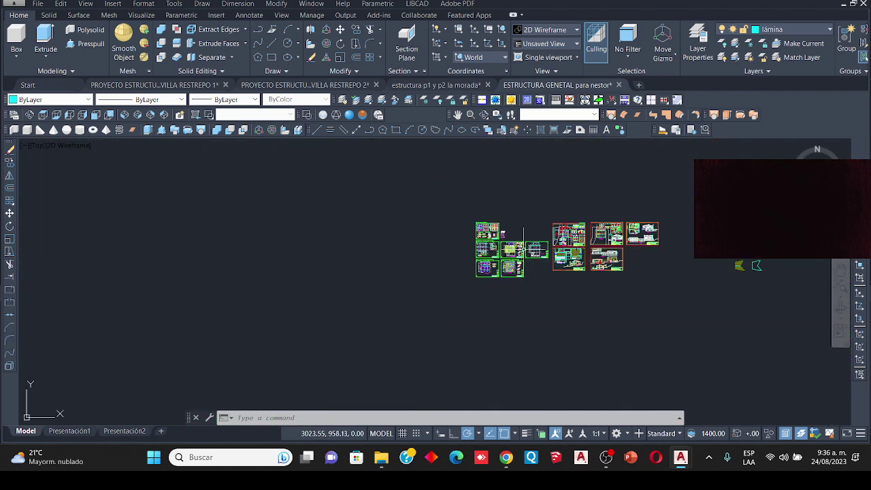
{"action": "scroll", "coordinate": [517, 245], "scroll_direction": "up", "scroll_amount": 5}
{"action": "scroll", "coordinate": [503, 242], "scroll_direction": "up", "scroll_amount": 5}
{"action": "scroll", "coordinate": [504, 242], "scroll_direction": "down", "scroll_amount": 5}
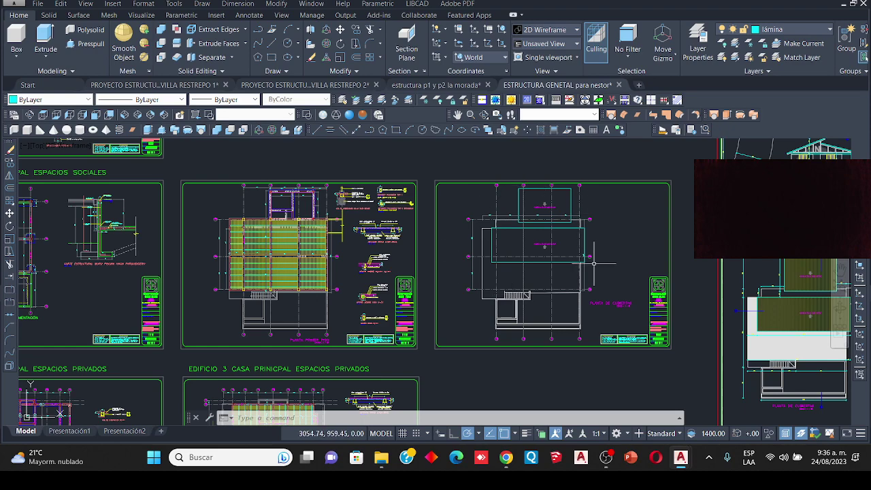
{"action": "scroll", "coordinate": [544, 251], "scroll_direction": "up", "scroll_amount": 2}
{"action": "middle_click_drag", "start_coordinate": [545, 248], "coordinate": [525, 293]}
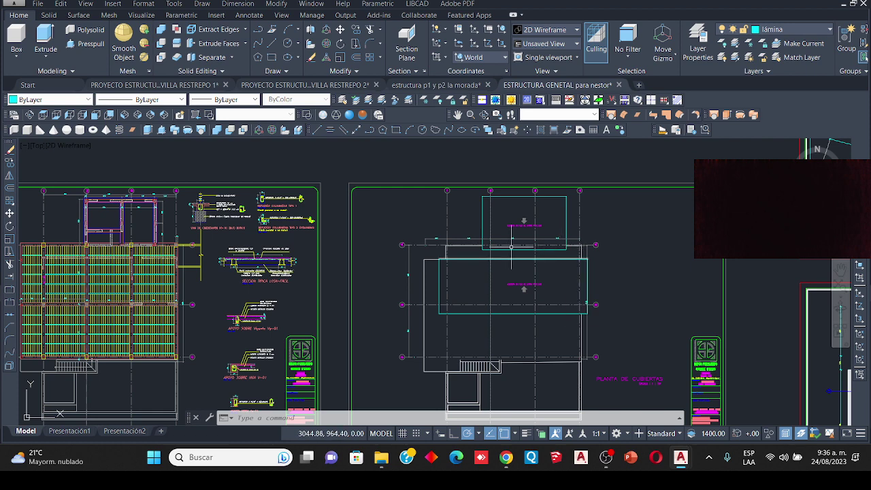
{"action": "scroll", "coordinate": [522, 217], "scroll_direction": "up", "scroll_amount": 6}
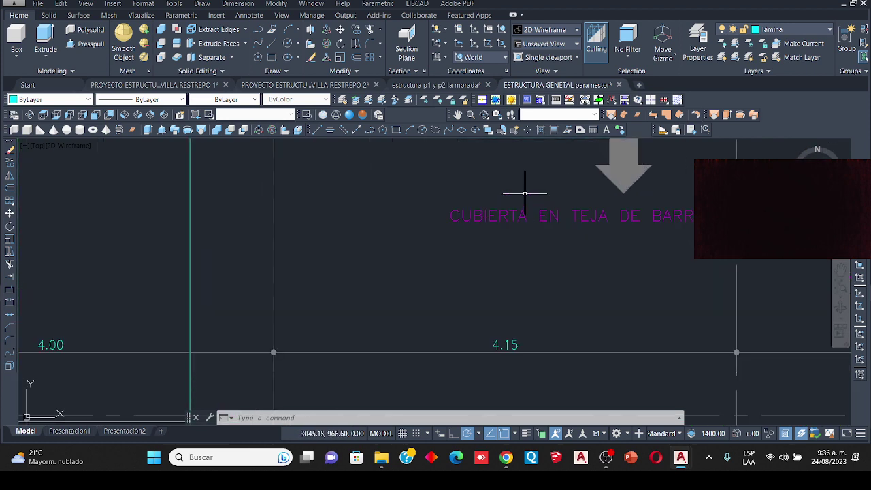
{"action": "scroll", "coordinate": [524, 193], "scroll_direction": "down", "scroll_amount": 8}
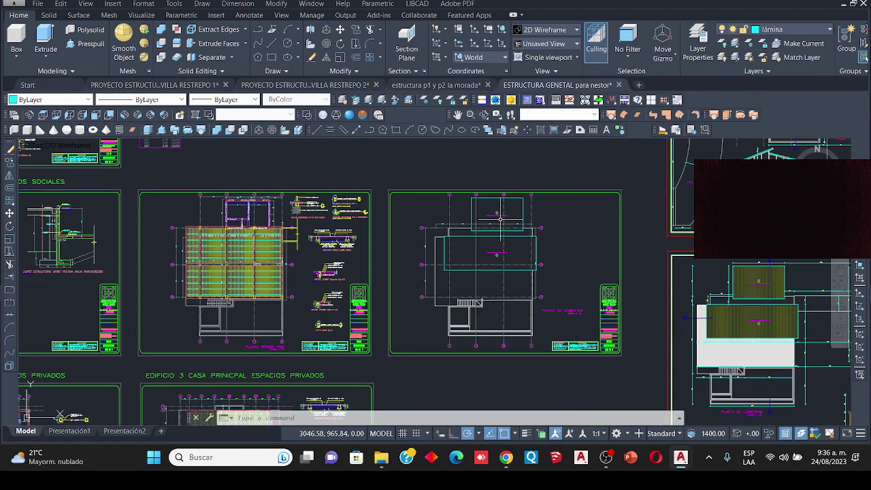
{"action": "scroll", "coordinate": [499, 250], "scroll_direction": "up", "scroll_amount": 6}
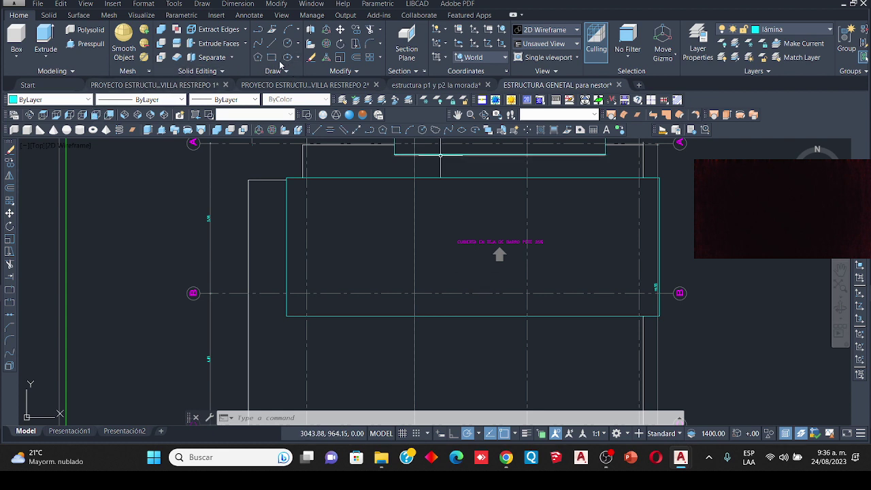
Step: Draw a rectangle over the large roof outline on the roof plan
{"action": "left_click", "coordinate": [272, 58]}
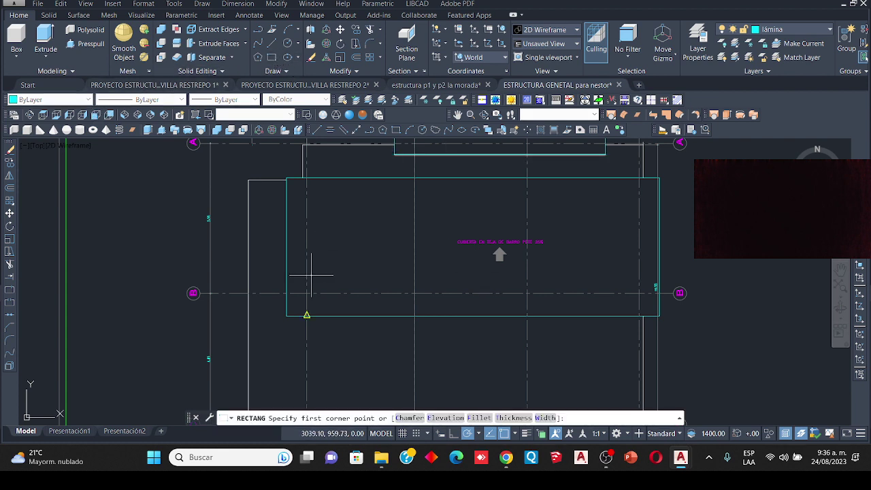
{"action": "left_click", "coordinate": [286, 315]}
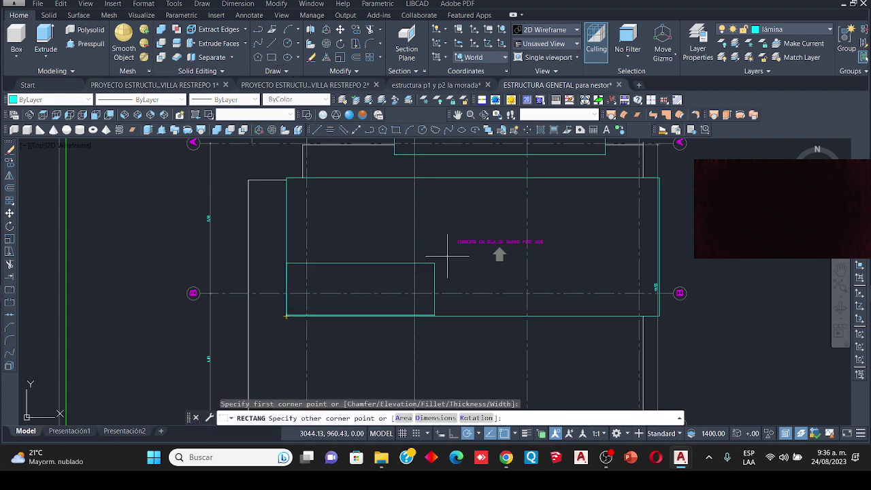
{"action": "left_click", "coordinate": [657, 178]}
{"action": "scroll", "coordinate": [548, 240], "scroll_direction": "down", "scroll_amount": 5}
Step: Draw a second, smaller rectangle around the upper roof area
{"action": "key", "text": "Return"}
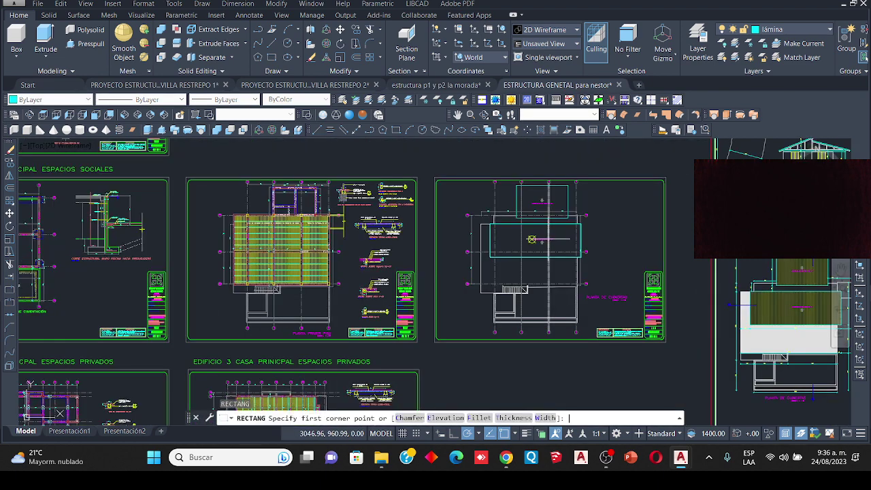
{"action": "scroll", "coordinate": [532, 239], "scroll_direction": "up", "scroll_amount": 5}
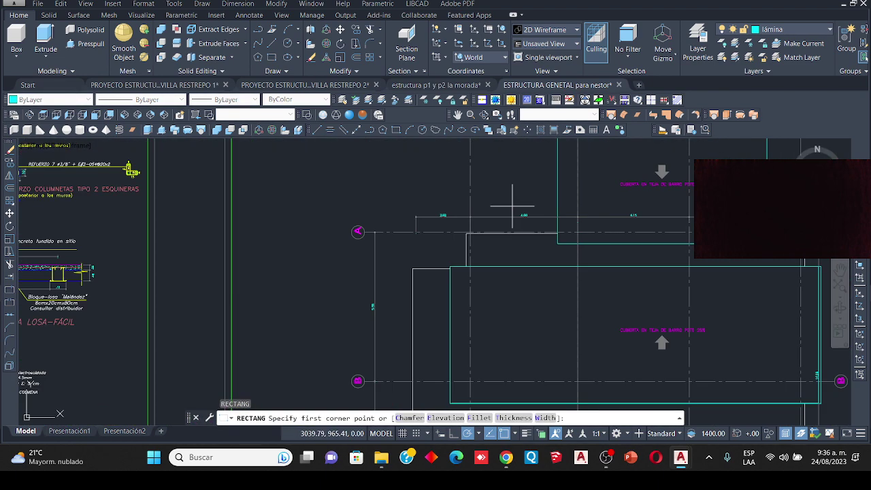
{"action": "left_click", "coordinate": [558, 243]}
{"action": "scroll", "coordinate": [663, 187], "scroll_direction": "down", "scroll_amount": 5}
{"action": "scroll", "coordinate": [664, 187], "scroll_direction": "up", "scroll_amount": 5}
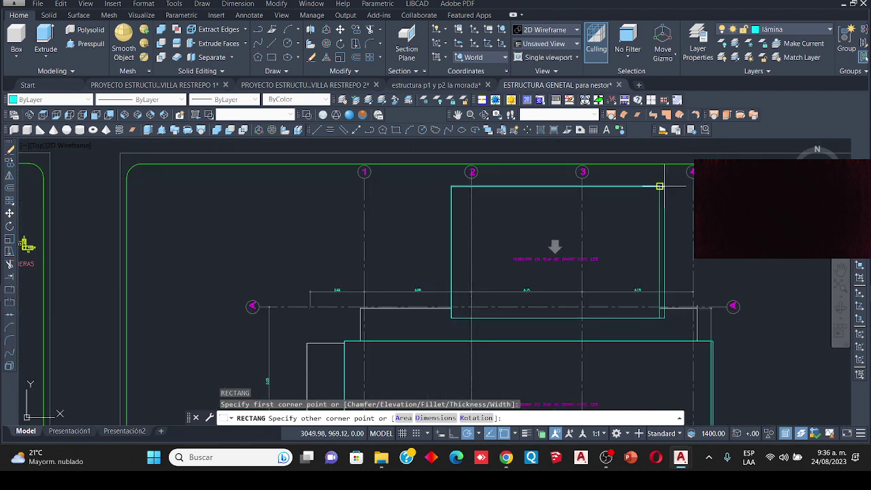
{"action": "left_click", "coordinate": [658, 185]}
{"action": "scroll", "coordinate": [642, 195], "scroll_direction": "down", "scroll_amount": 5}
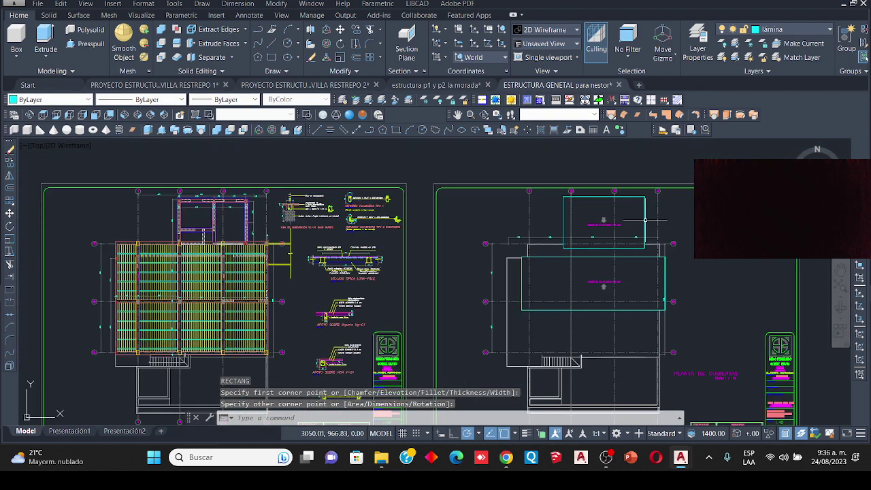
{"action": "scroll", "coordinate": [642, 195], "scroll_direction": "up", "scroll_amount": 5}
{"action": "scroll", "coordinate": [626, 197], "scroll_direction": "up", "scroll_amount": 2}
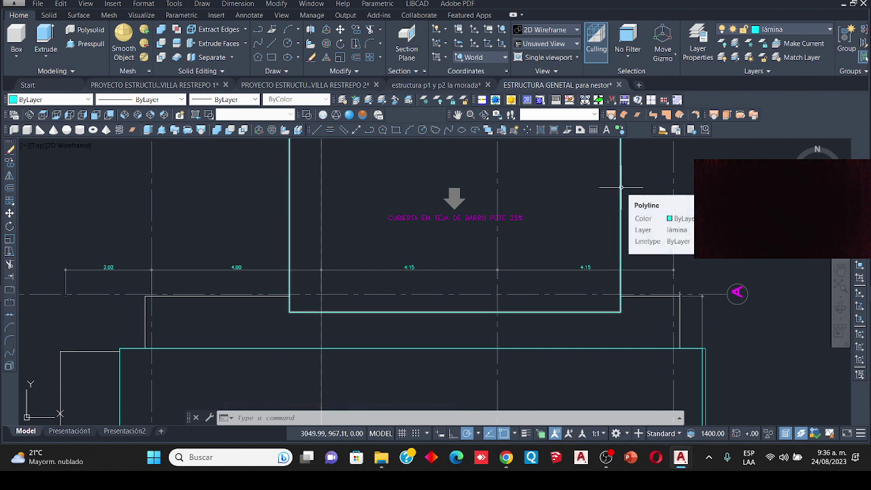
{"action": "scroll", "coordinate": [621, 187], "scroll_direction": "down", "scroll_amount": 5}
{"action": "scroll", "coordinate": [566, 202], "scroll_direction": "up", "scroll_amount": 4}
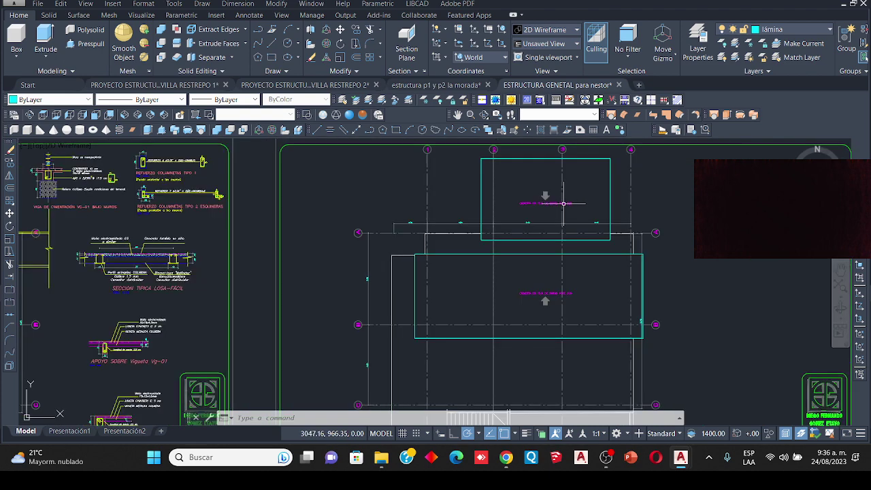
{"action": "scroll", "coordinate": [565, 203], "scroll_direction": "down", "scroll_amount": 4}
{"action": "scroll", "coordinate": [524, 259], "scroll_direction": "up", "scroll_amount": 4}
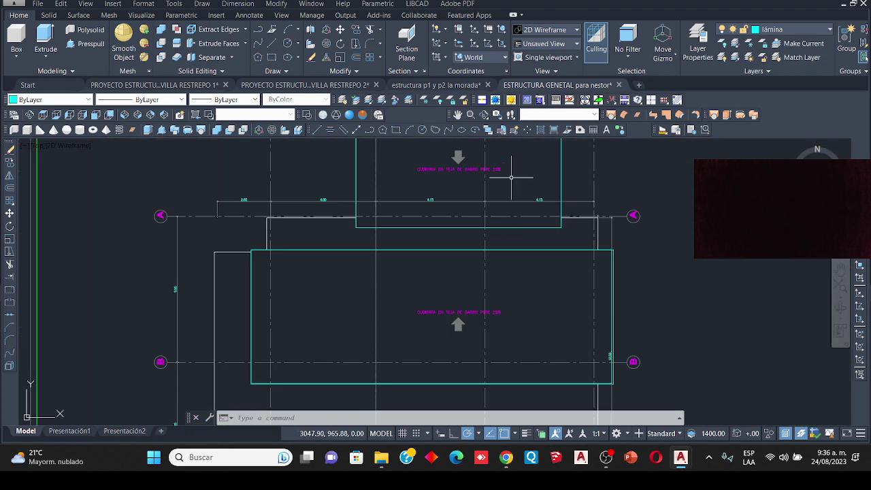
{"action": "scroll", "coordinate": [478, 247], "scroll_direction": "down", "scroll_amount": 4}
{"action": "scroll", "coordinate": [514, 225], "scroll_direction": "up", "scroll_amount": 3}
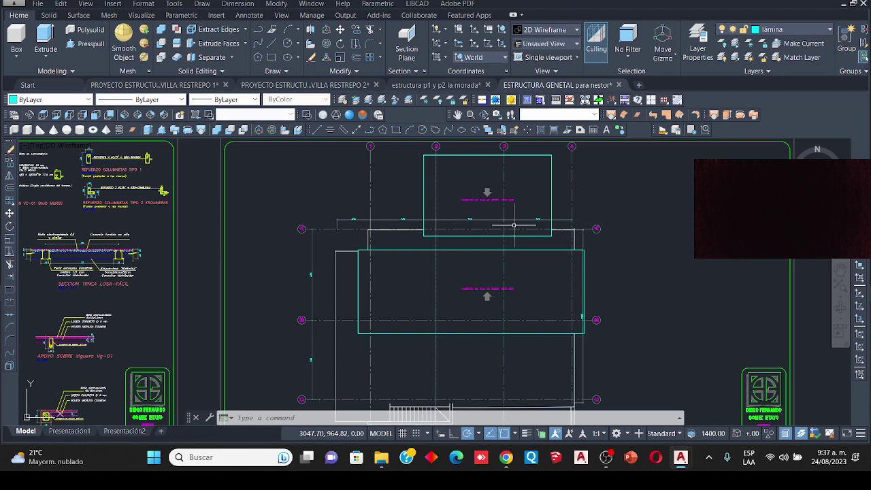
Step: Convert the large and upper roof rectangles into two regions with REGION
{"action": "type", "text": "REG"}
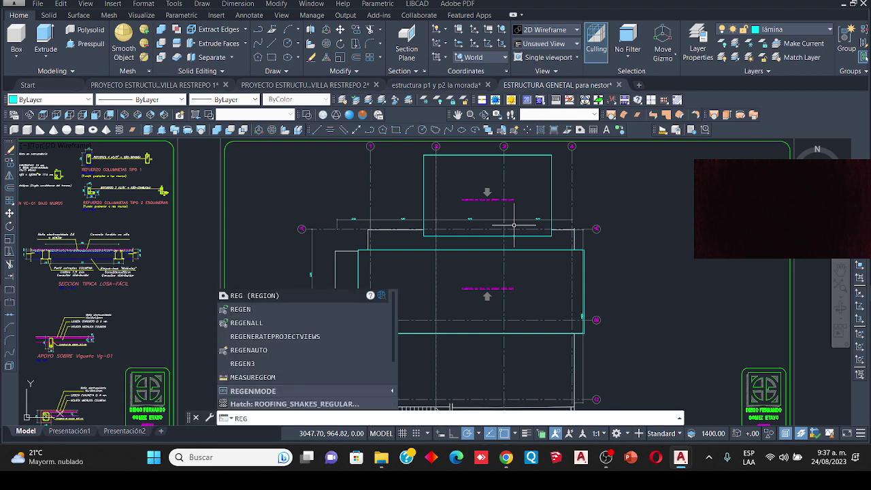
{"action": "left_click", "coordinate": [247, 297]}
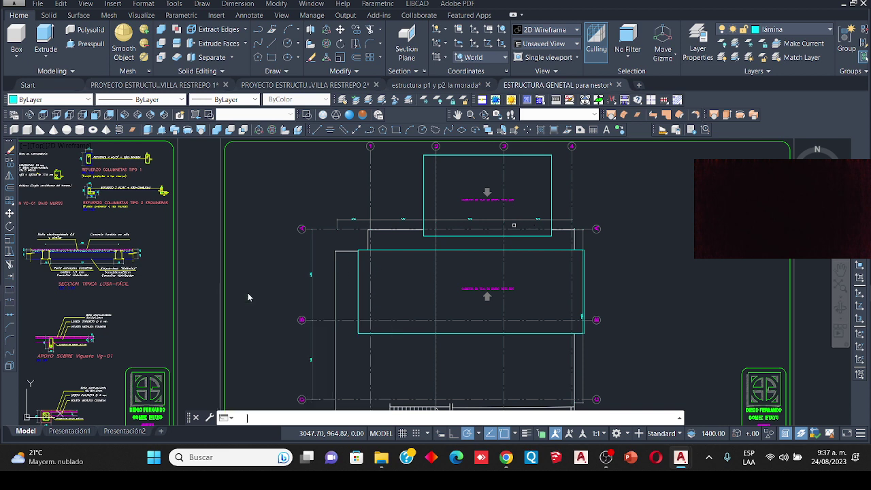
{"action": "left_click", "coordinate": [558, 250]}
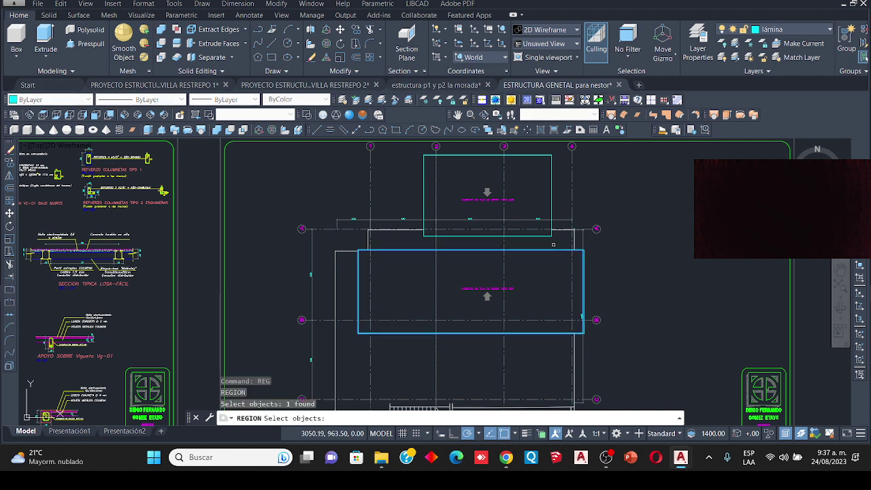
{"action": "left_click", "coordinate": [549, 235]}
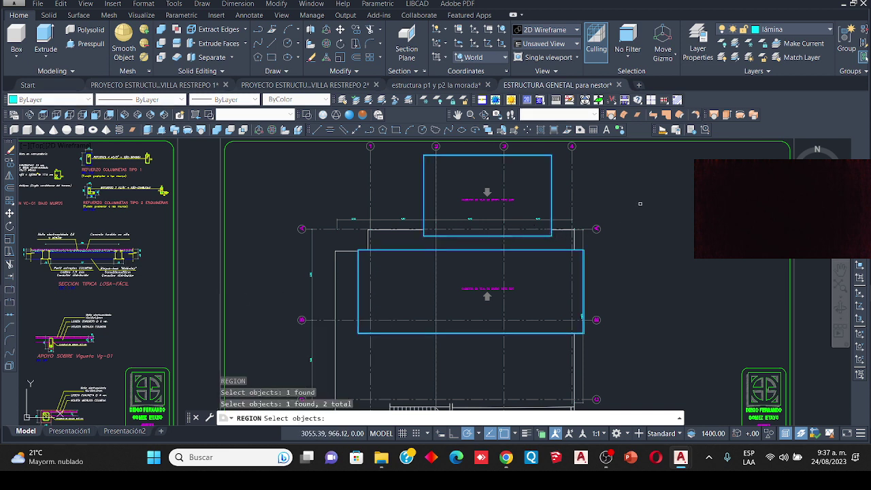
{"action": "key", "text": "Return"}
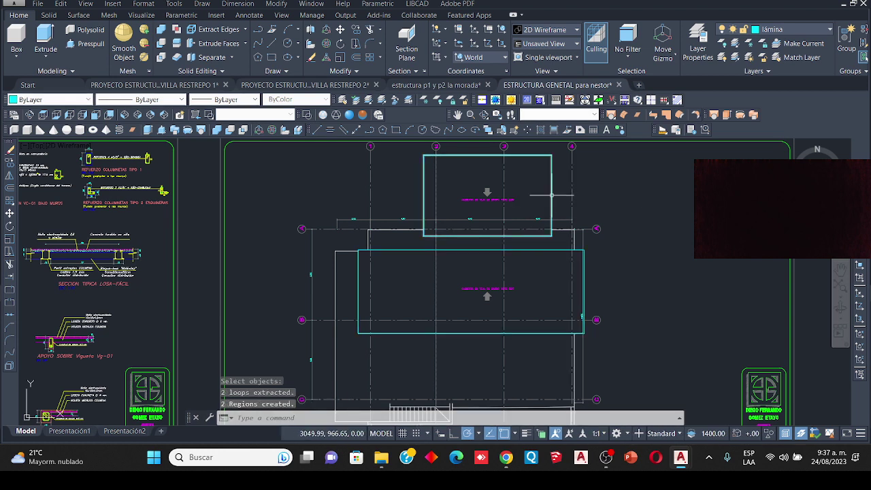
{"action": "mouse_move", "coordinate": [552, 195]}
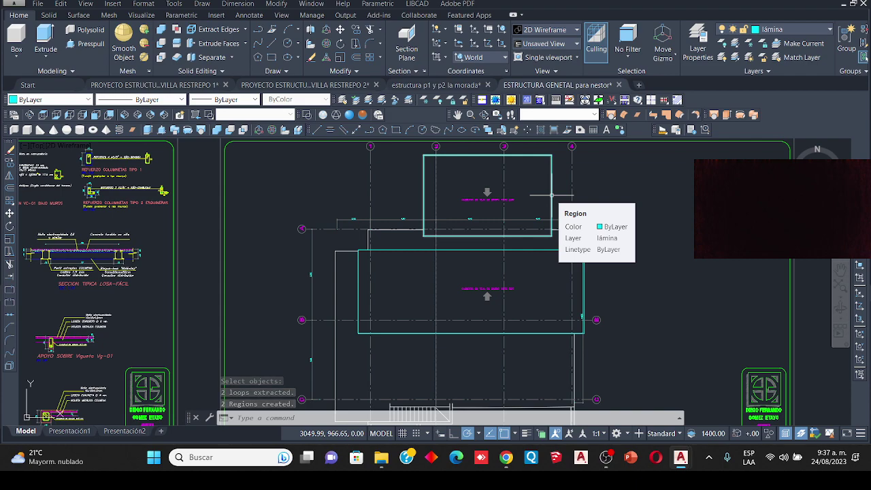
{"action": "scroll", "coordinate": [552, 195], "scroll_direction": "down", "scroll_amount": 3}
{"action": "scroll", "coordinate": [532, 209], "scroll_direction": "up", "scroll_amount": 3}
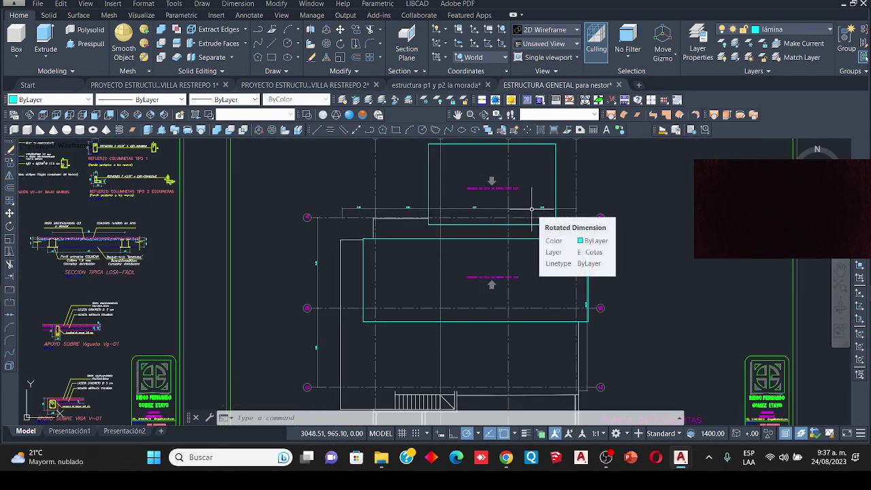
{"action": "scroll", "coordinate": [532, 209], "scroll_direction": "down", "scroll_amount": 4}
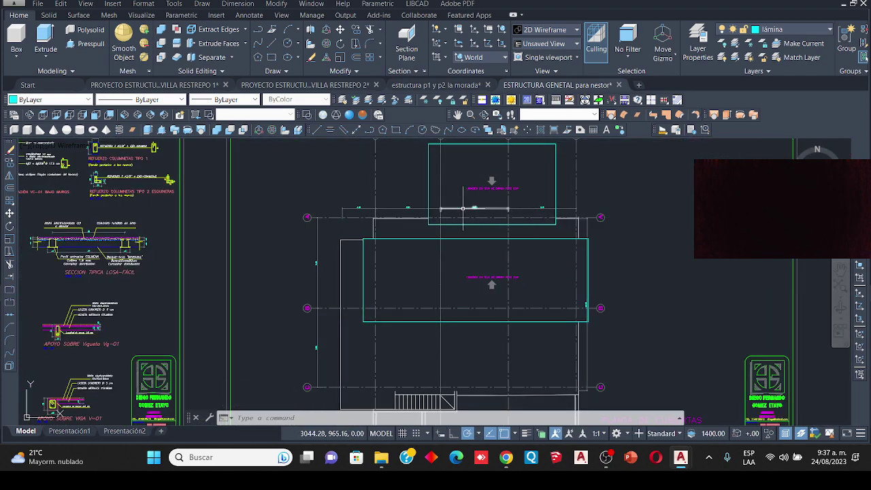
{"action": "scroll", "coordinate": [490, 231], "scroll_direction": "up", "scroll_amount": 3}
{"action": "scroll", "coordinate": [490, 242], "scroll_direction": "down", "scroll_amount": 2}
{"action": "scroll", "coordinate": [490, 243], "scroll_direction": "up", "scroll_amount": 4}
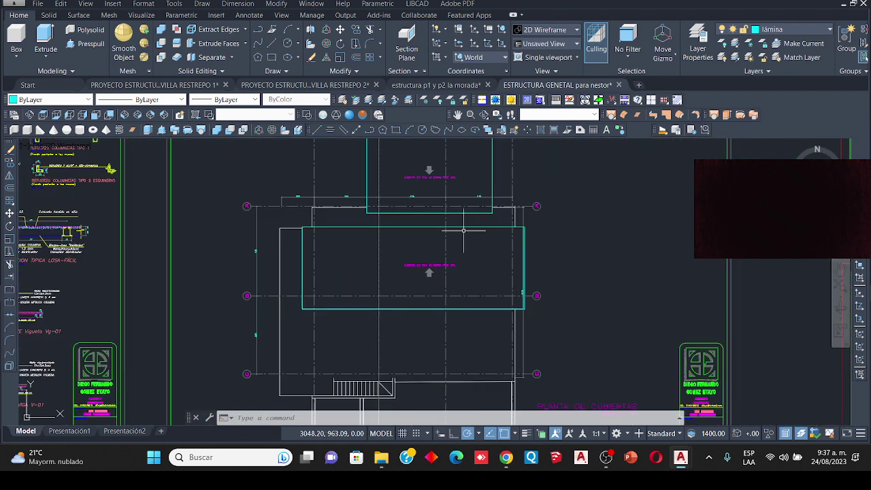
{"action": "scroll", "coordinate": [463, 230], "scroll_direction": "up", "scroll_amount": 4}
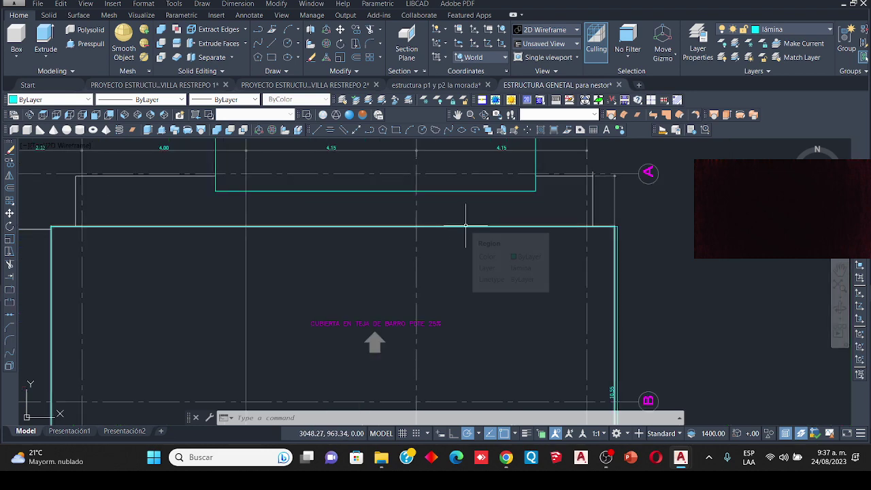
{"action": "scroll", "coordinate": [466, 225], "scroll_direction": "down", "scroll_amount": 4}
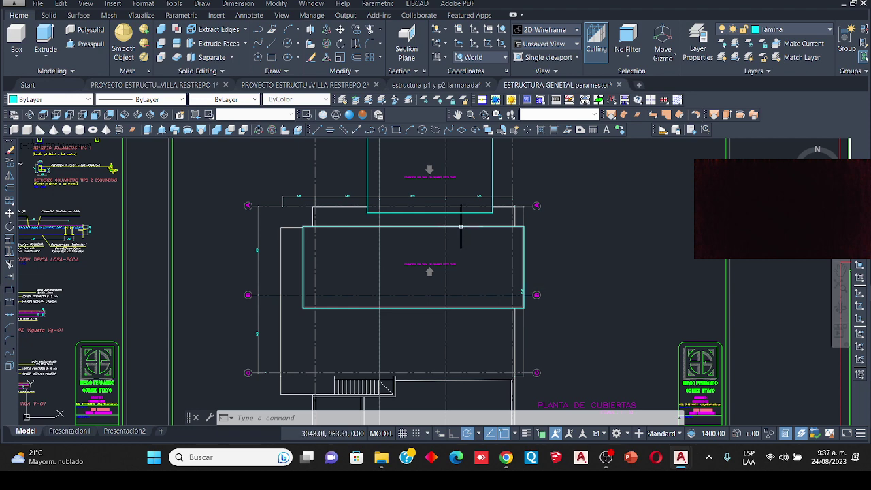
Step: Move the larger roof region off the plan into the empty space below the sheets
{"action": "left_click", "coordinate": [465, 226]}
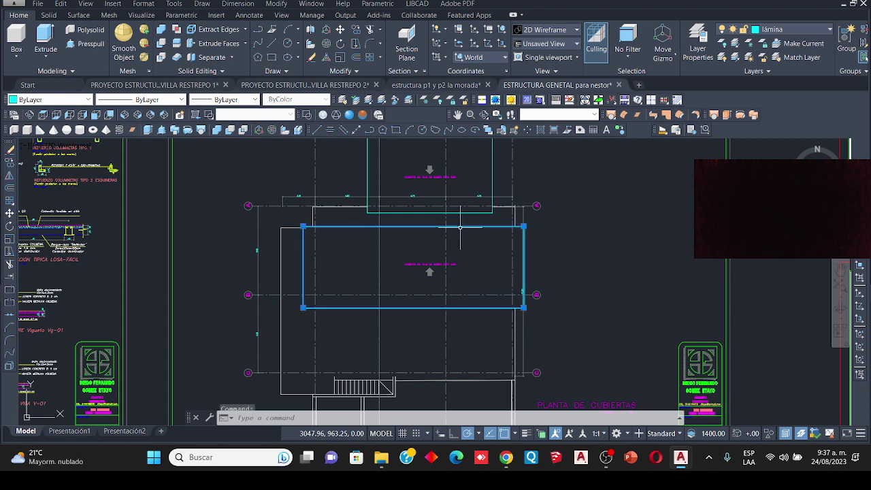
{"action": "left_click", "coordinate": [523, 226]}
{"action": "scroll", "coordinate": [525, 226], "scroll_direction": "down", "scroll_amount": 8}
{"action": "scroll", "coordinate": [525, 225], "scroll_direction": "down", "scroll_amount": 3}
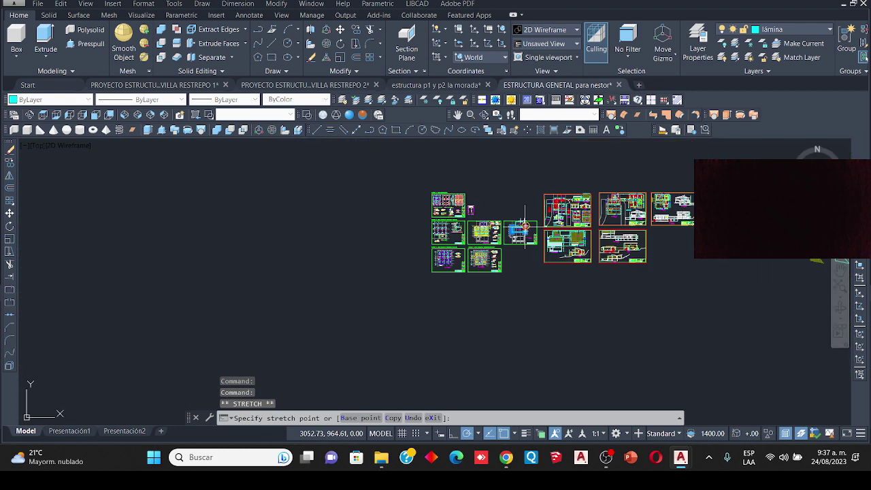
{"action": "left_click", "coordinate": [535, 302]}
{"action": "scroll", "coordinate": [525, 250], "scroll_direction": "up", "scroll_amount": 10}
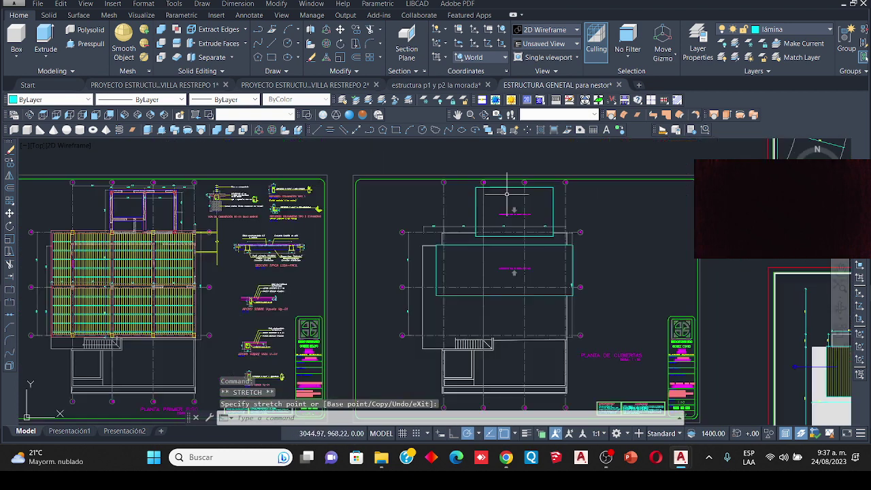
Step: Move the smaller roof region to sit just above the larger one
{"action": "left_click", "coordinate": [555, 197]}
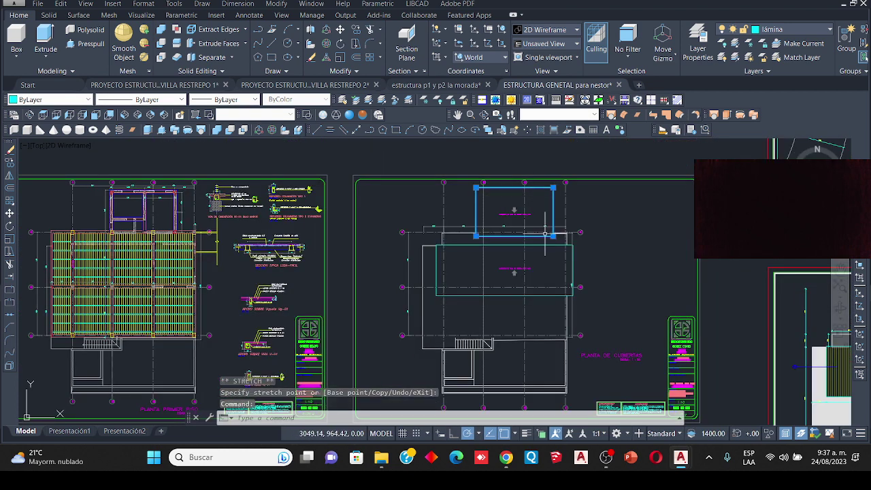
{"action": "left_click", "coordinate": [553, 236]}
{"action": "scroll", "coordinate": [548, 238], "scroll_direction": "down", "scroll_amount": 8}
{"action": "scroll", "coordinate": [514, 245], "scroll_direction": "up", "scroll_amount": 8}
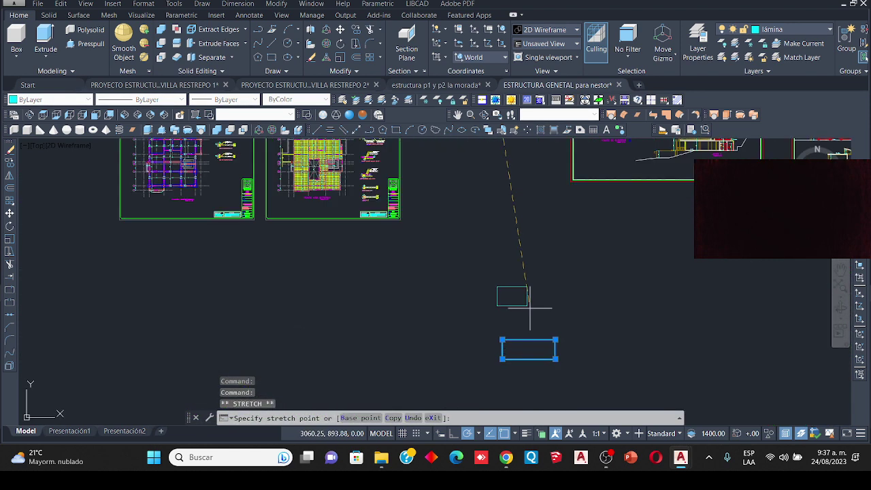
{"action": "left_click", "coordinate": [536, 328]}
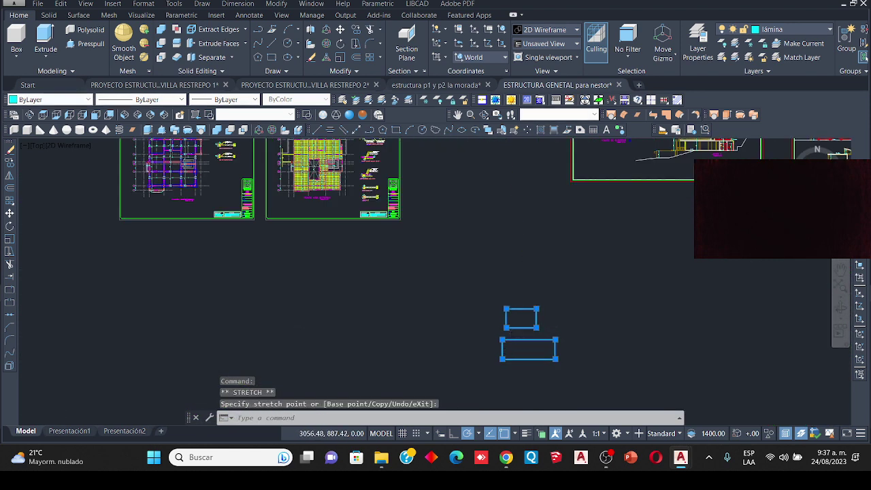
{"action": "scroll", "coordinate": [507, 323], "scroll_direction": "up", "scroll_amount": 3}
{"action": "scroll", "coordinate": [505, 321], "scroll_direction": "down", "scroll_amount": 3}
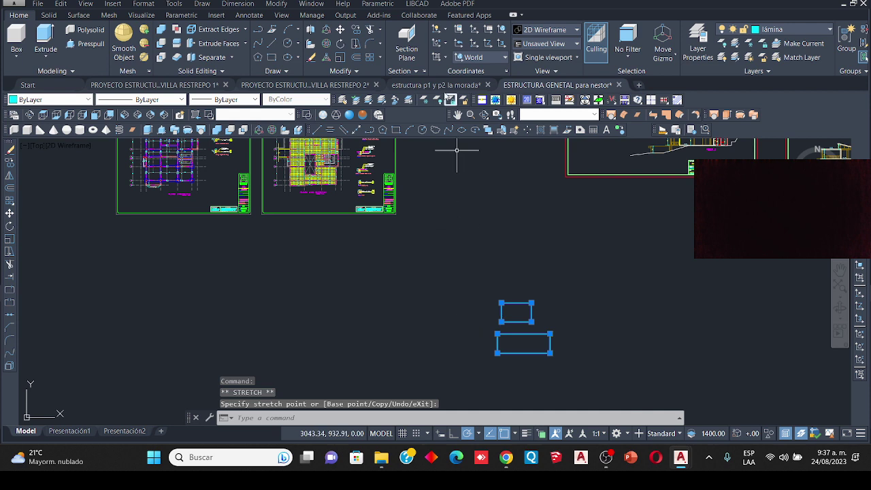
{"action": "left_click", "coordinate": [358, 31]}
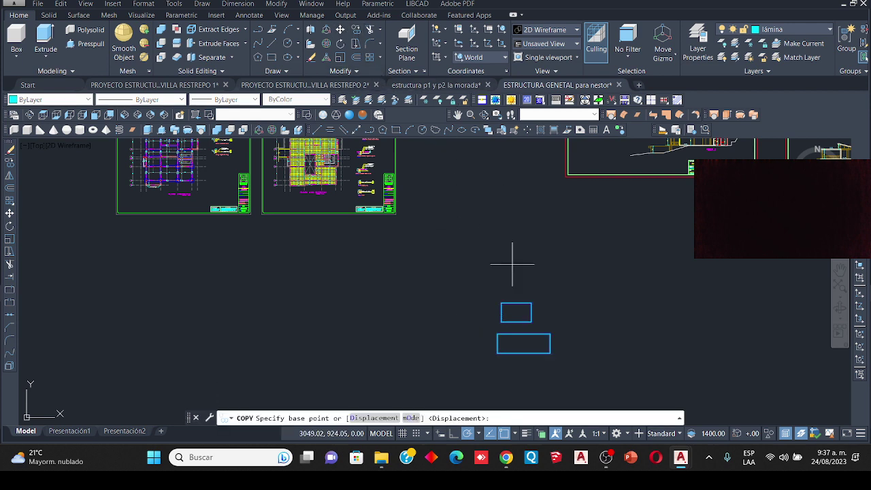
Step: Copy the small region to four points straight upward, forming a column of five
{"action": "left_click", "coordinate": [562, 314]}
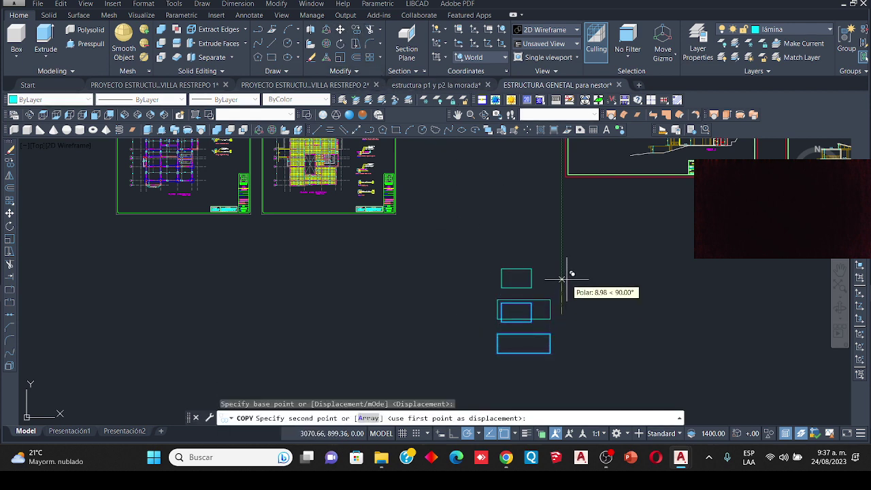
{"action": "key", "text": "Escape"}
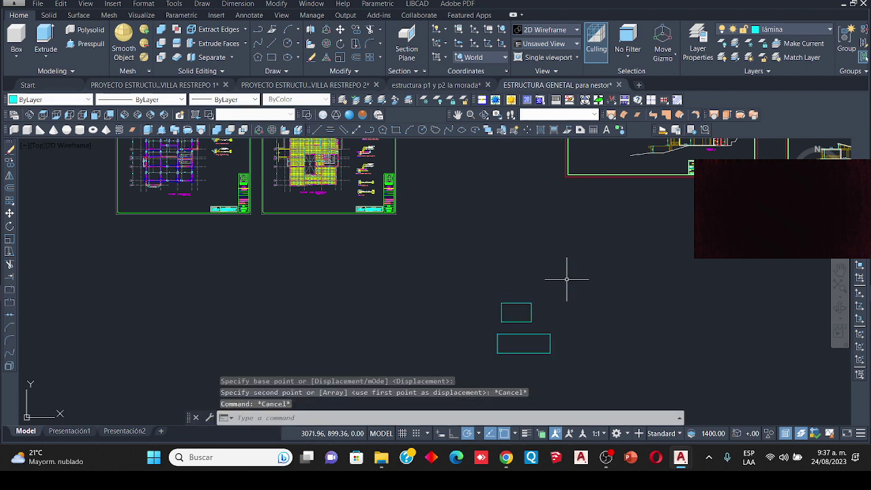
{"action": "left_click", "coordinate": [358, 31]}
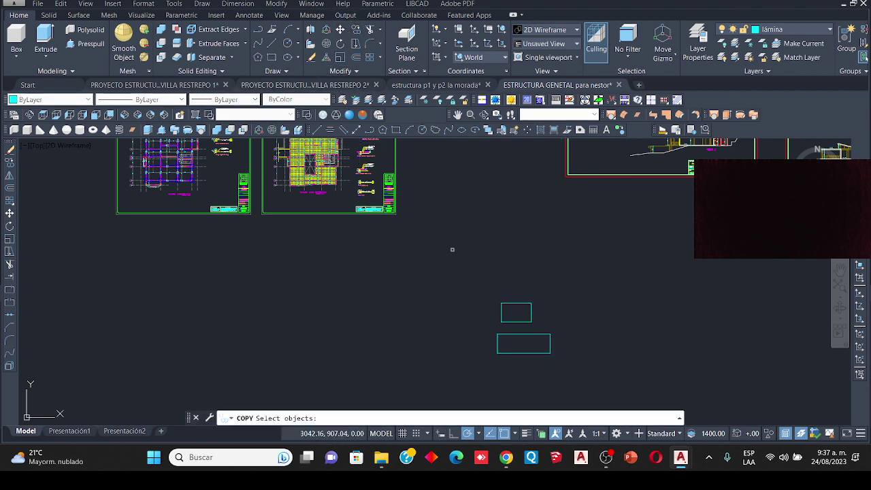
{"action": "left_click", "coordinate": [515, 301]}
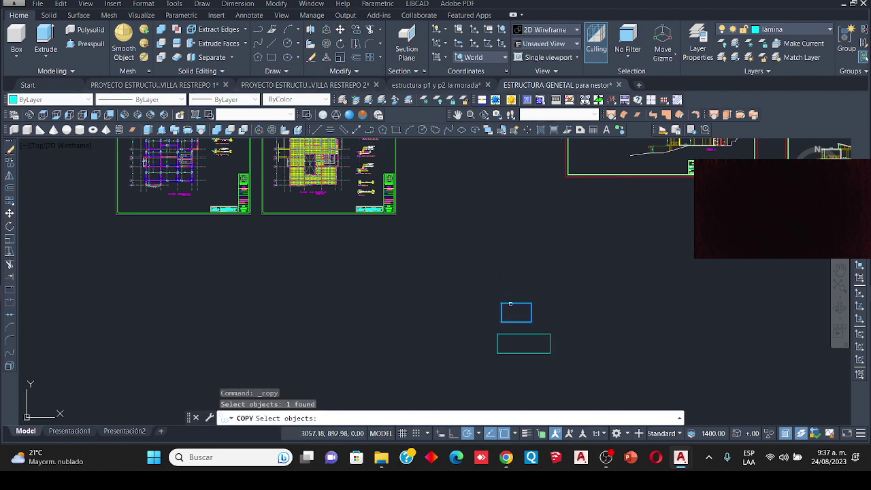
{"action": "key", "text": "Return"}
{"action": "left_click", "coordinate": [564, 315]}
{"action": "left_click", "coordinate": [564, 289]}
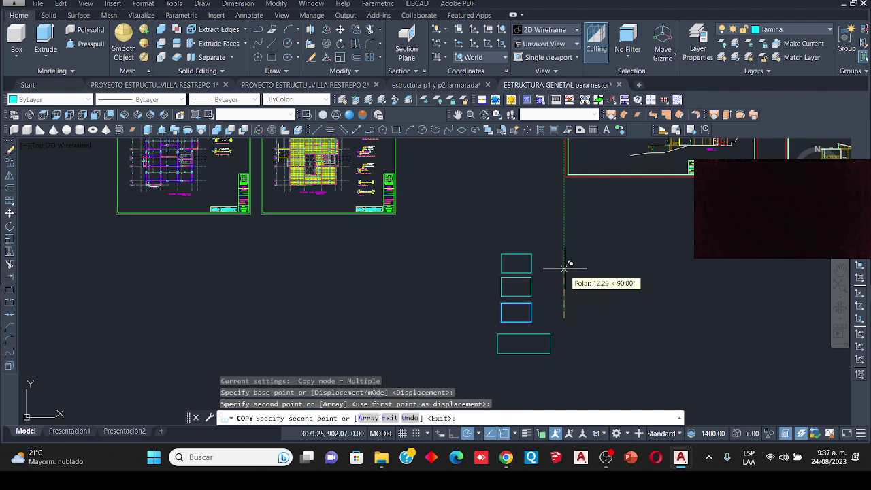
{"action": "left_click", "coordinate": [564, 266]}
{"action": "left_click", "coordinate": [564, 243]}
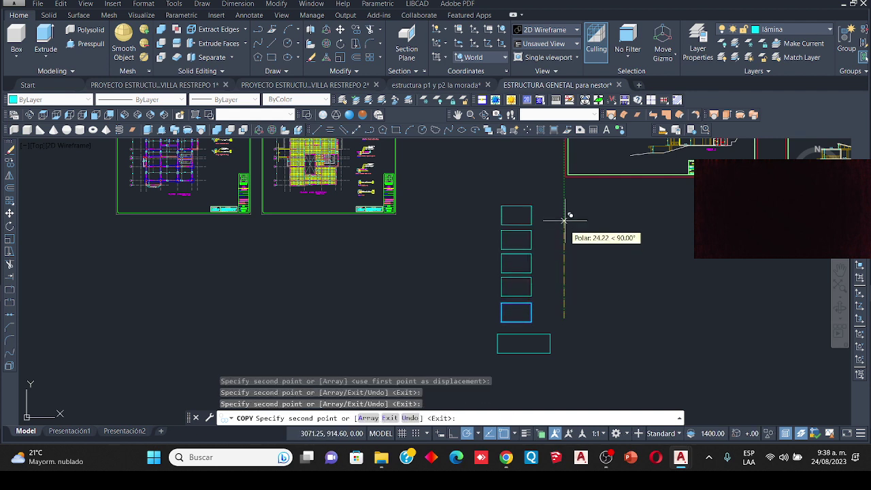
{"action": "left_click", "coordinate": [564, 218]}
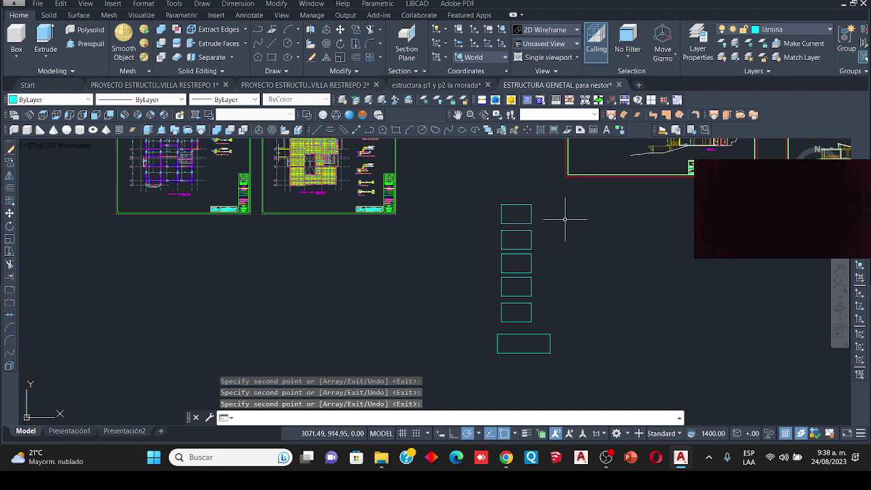
{"action": "key", "text": "Return"}
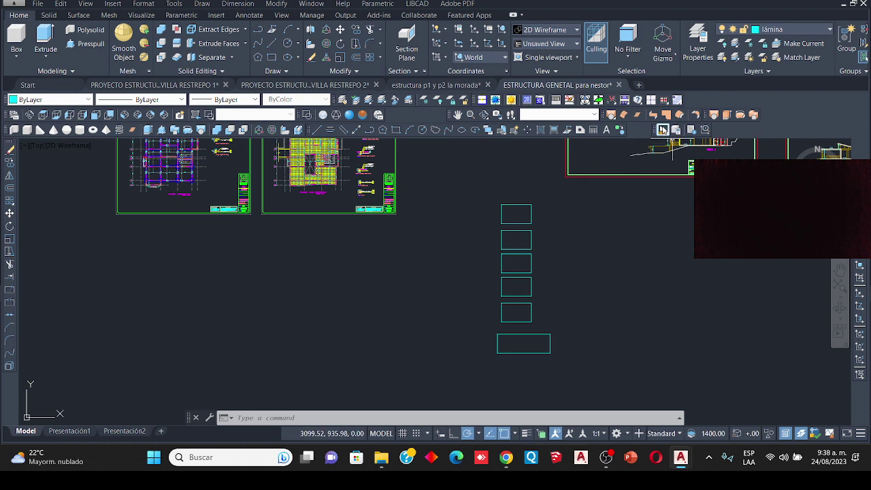
{"action": "left_click", "coordinate": [662, 129]}
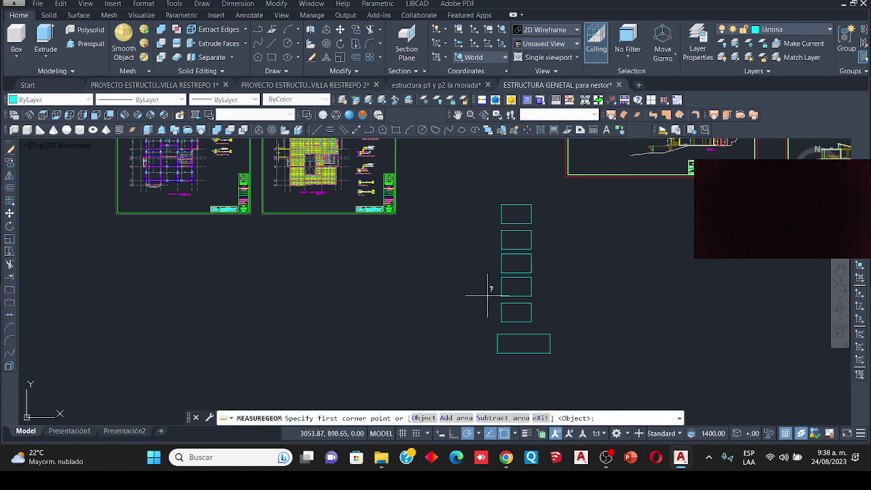
Step: Add the areas of all six stacked rectangles by object, giving a total of 262.00
{"action": "left_click", "coordinate": [462, 418]}
{"action": "left_click", "coordinate": [423, 418]}
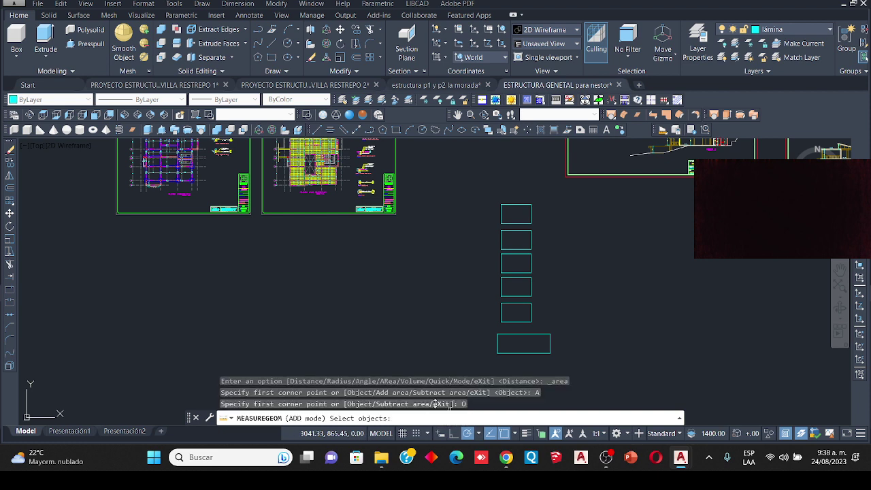
{"action": "left_click", "coordinate": [509, 212]}
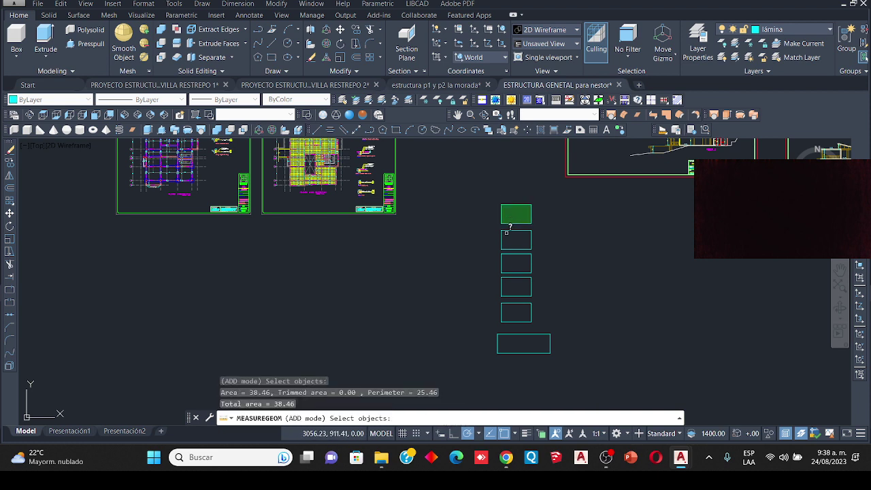
{"action": "left_click", "coordinate": [509, 235]}
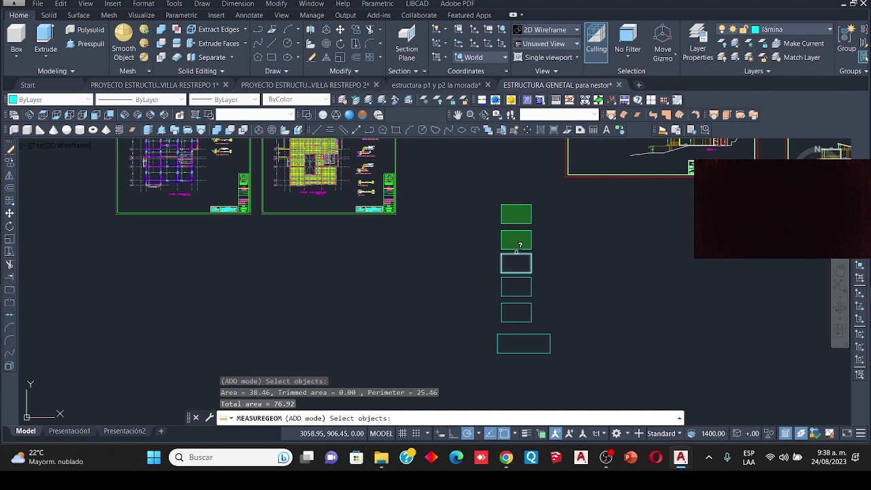
{"action": "left_click", "coordinate": [517, 266]}
{"action": "left_click", "coordinate": [515, 279]}
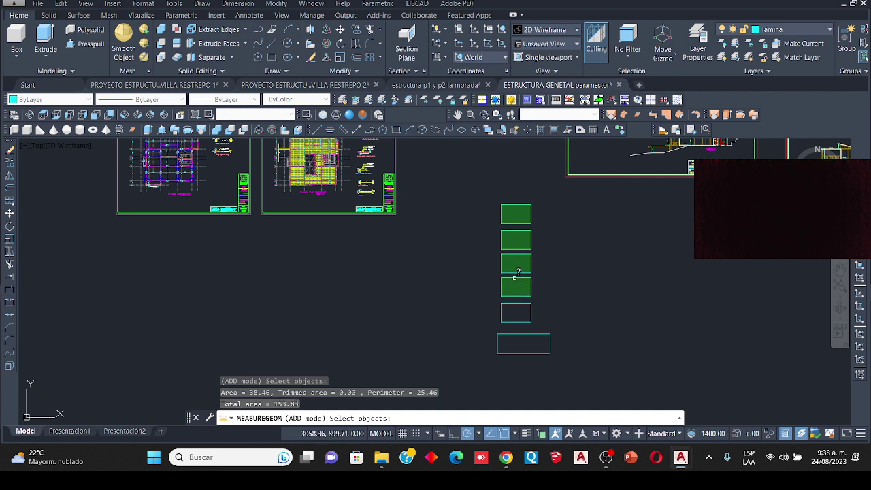
{"action": "left_click", "coordinate": [522, 304]}
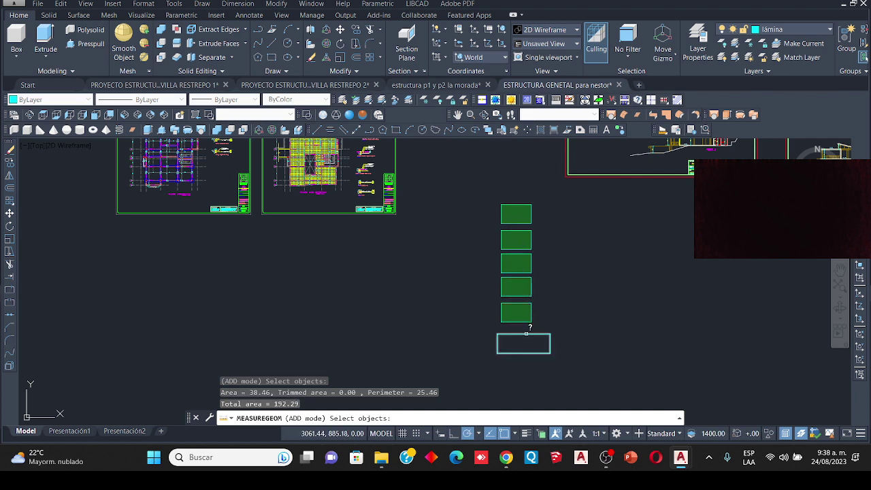
{"action": "left_click", "coordinate": [525, 334]}
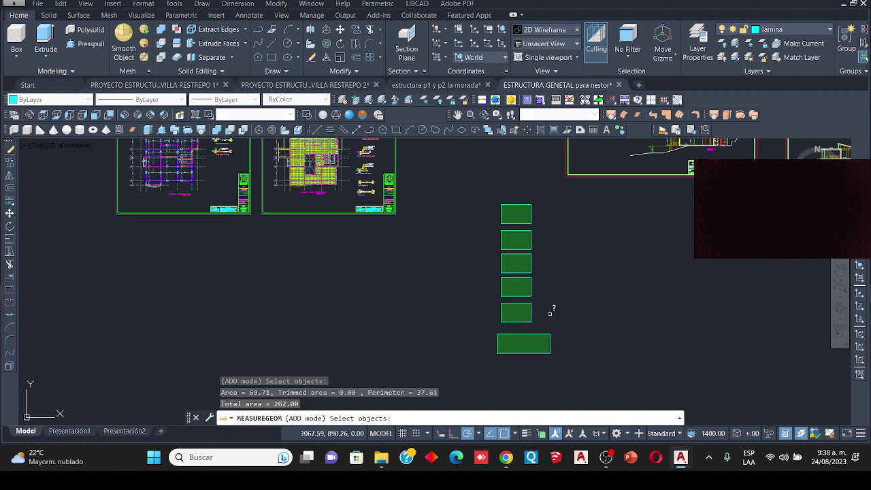
{"action": "key", "text": "Return"}
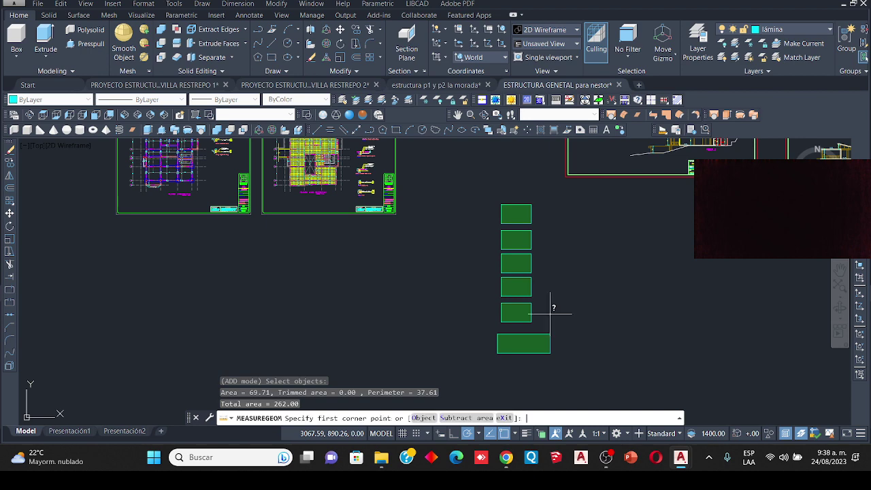
{"action": "scroll", "coordinate": [551, 313], "scroll_direction": "down", "scroll_amount": 4}
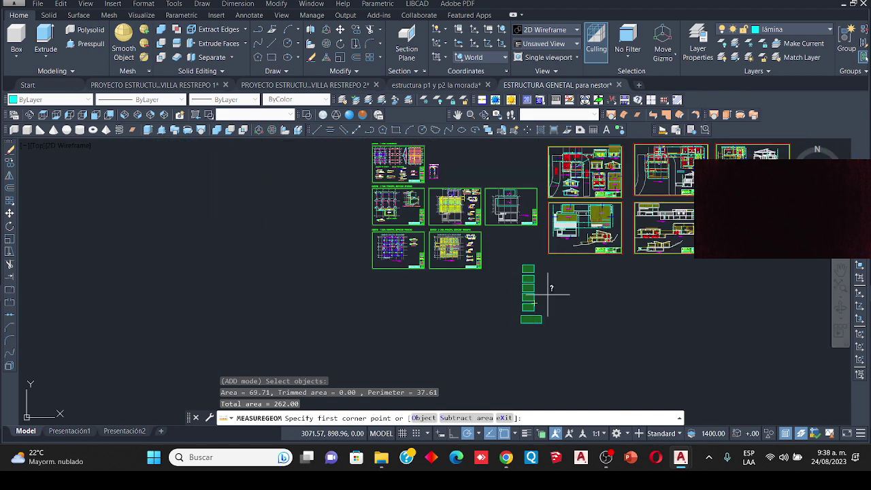
{"action": "key", "text": "Escape"}
{"action": "key", "text": "Escape"}
{"action": "key", "text": "Escape"}
{"action": "key", "text": "Escape"}
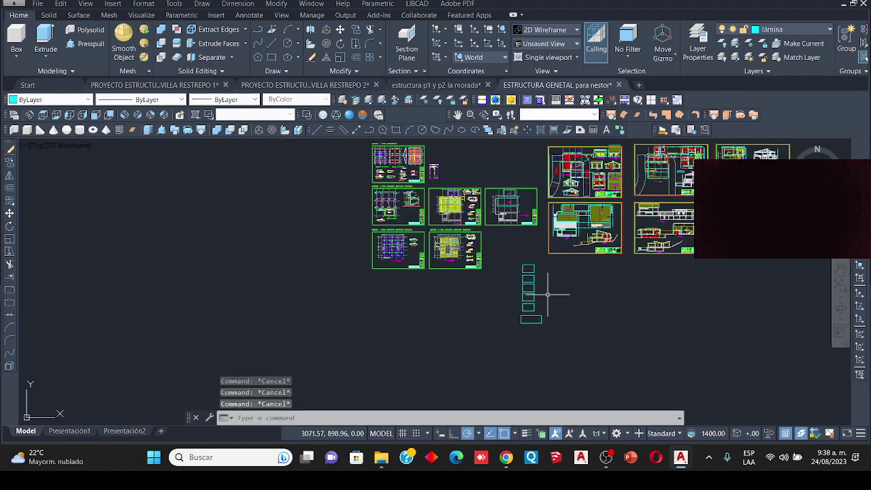
{"action": "scroll", "coordinate": [548, 291], "scroll_direction": "up", "scroll_amount": 4}
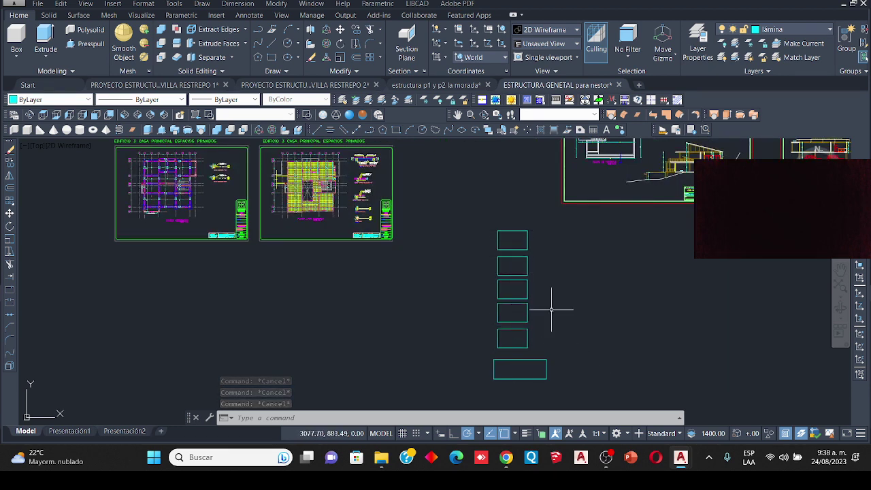
Step: Union the six stacked rectangles into a single region
{"action": "left_click", "coordinate": [162, 30]}
{"action": "left_click", "coordinate": [568, 382]}
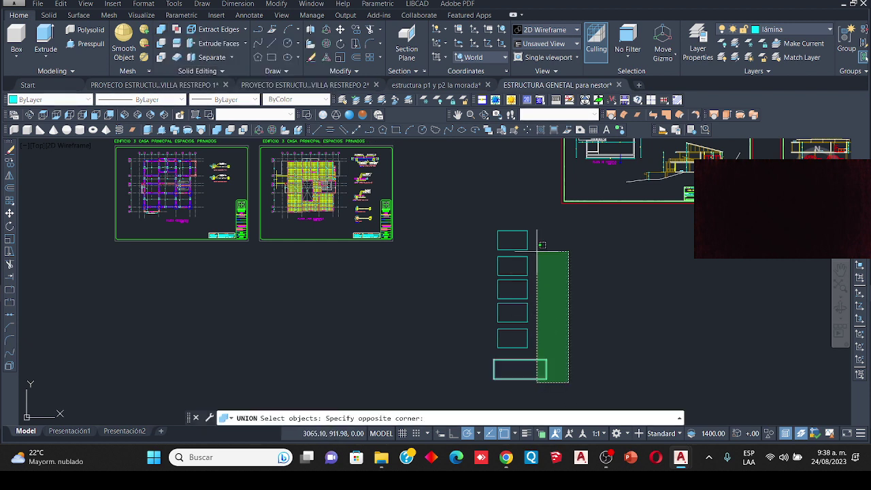
{"action": "left_click", "coordinate": [520, 218]}
{"action": "key", "text": "Return"}
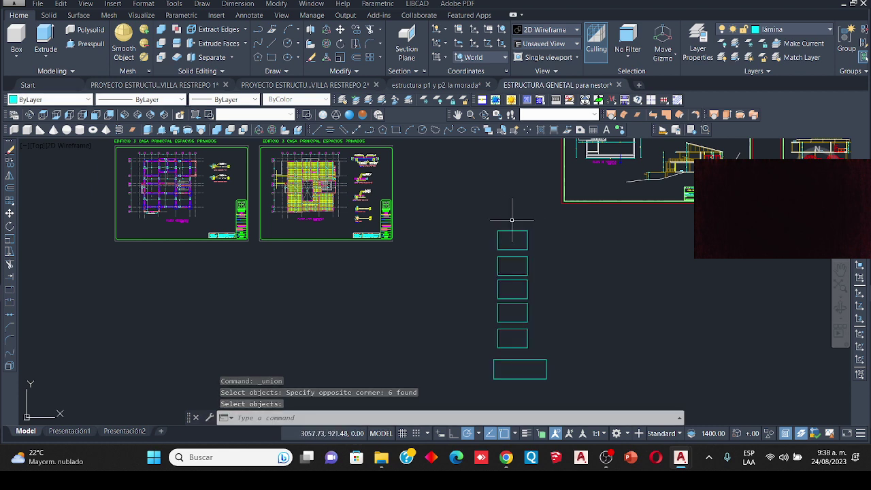
Step: Measure the merged region by object: area 262.00, perimeter 164.92
{"action": "left_click", "coordinate": [663, 131]}
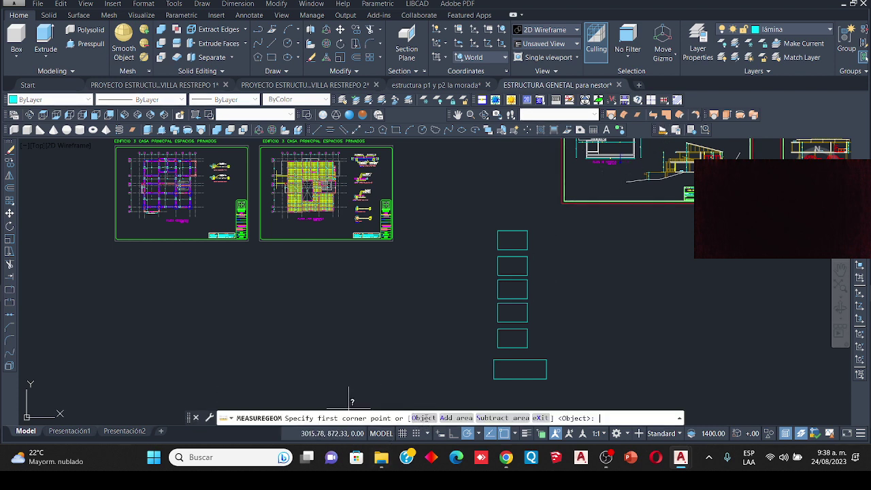
{"action": "type", "text": "O"}
{"action": "key", "text": "Return"}
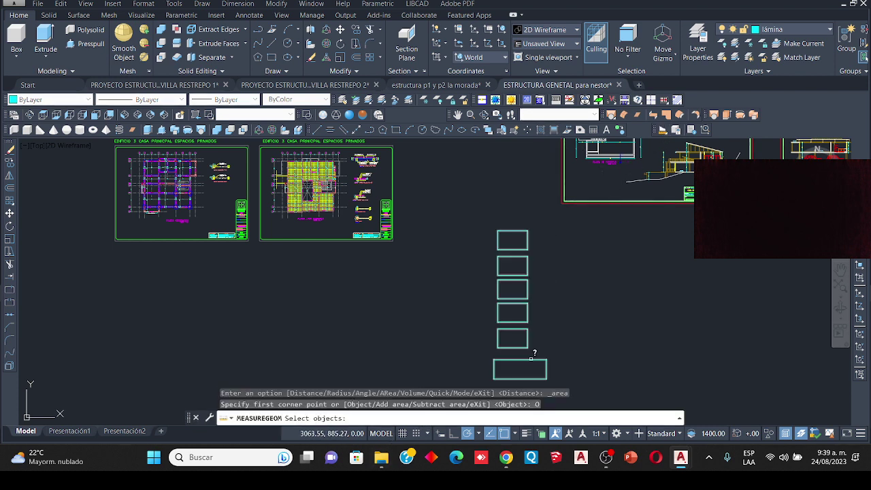
{"action": "left_click", "coordinate": [532, 357]}
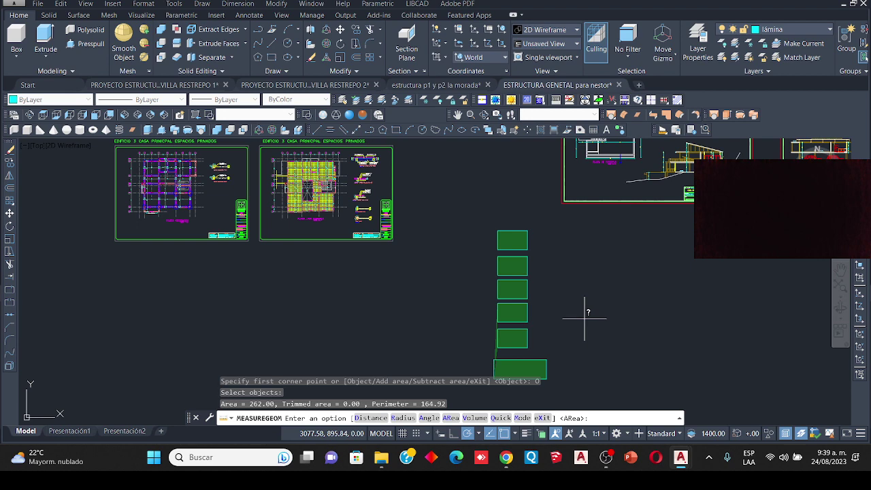
{"action": "key", "text": "Escape"}
{"action": "scroll", "coordinate": [540, 302], "scroll_direction": "down", "scroll_amount": 4}
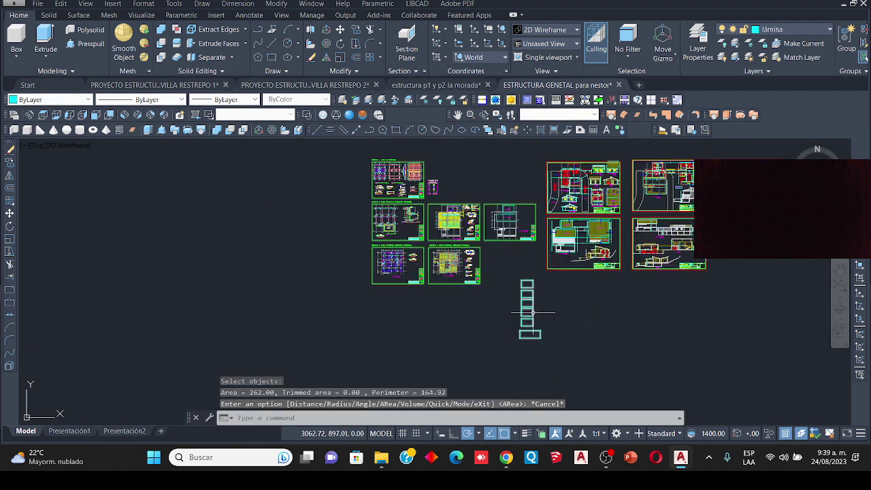
{"action": "scroll", "coordinate": [541, 298], "scroll_direction": "up", "scroll_amount": 4}
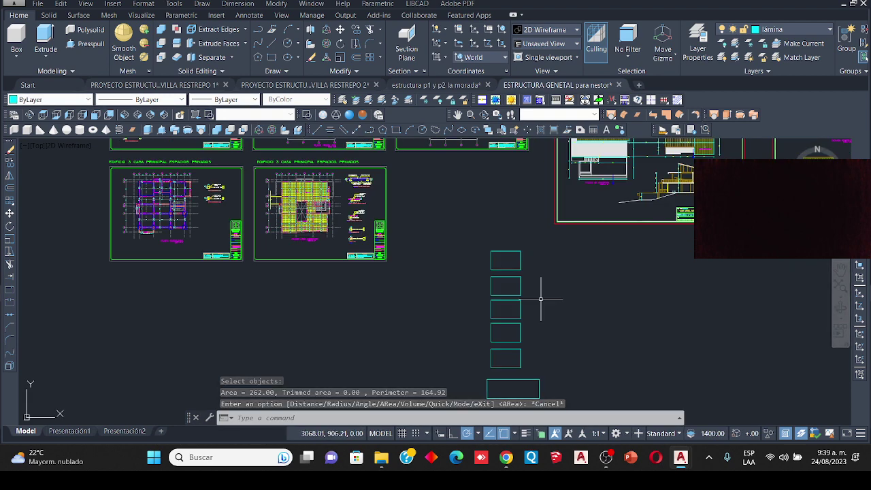
Step: Draw a tall narrow rectangle running down the middle of the rectangle column
{"action": "scroll", "coordinate": [517, 286], "scroll_direction": "down", "scroll_amount": 3}
{"action": "scroll", "coordinate": [505, 276], "scroll_direction": "up", "scroll_amount": 3}
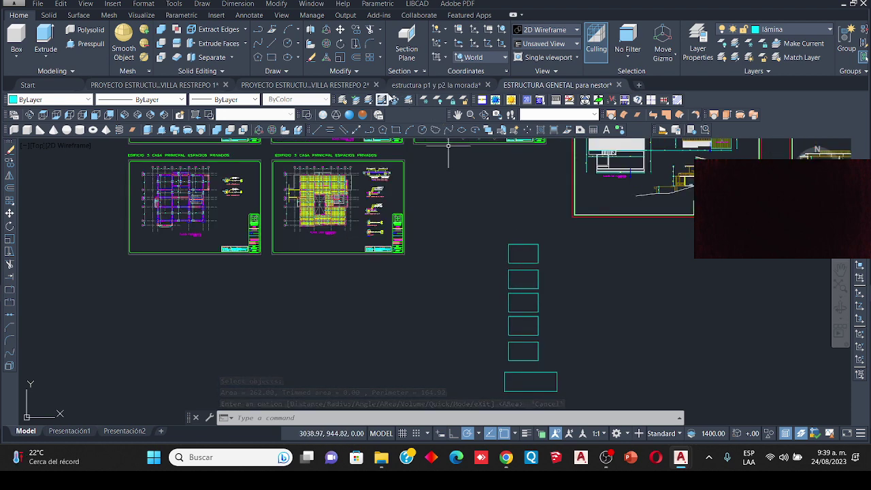
{"action": "left_click", "coordinate": [395, 130]}
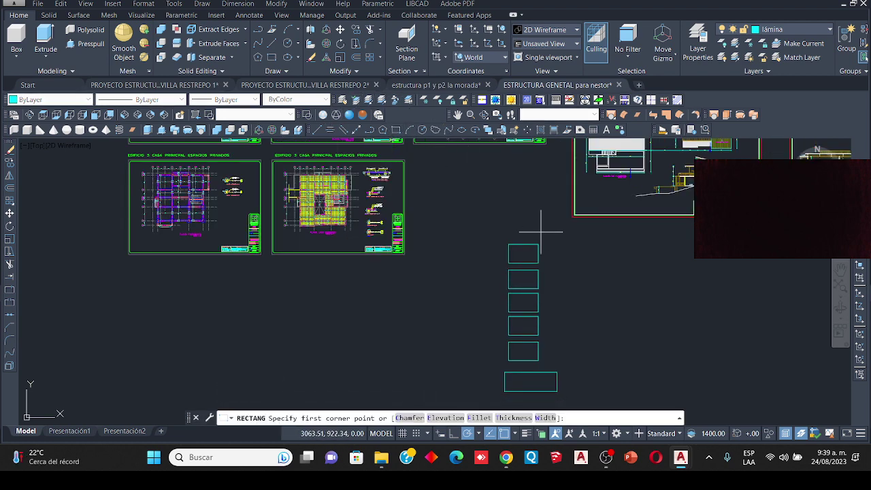
{"action": "scroll", "coordinate": [524, 231], "scroll_direction": "up", "scroll_amount": 2}
{"action": "left_click", "coordinate": [500, 232]}
{"action": "scroll", "coordinate": [502, 225], "scroll_direction": "down", "scroll_amount": 3}
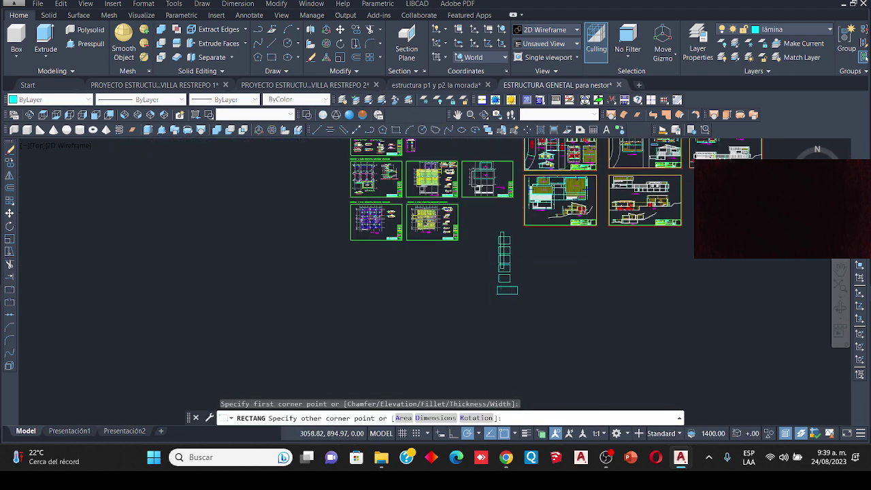
{"action": "scroll", "coordinate": [504, 273], "scroll_direction": "up", "scroll_amount": 3}
{"action": "scroll", "coordinate": [519, 343], "scroll_direction": "down", "scroll_amount": 1}
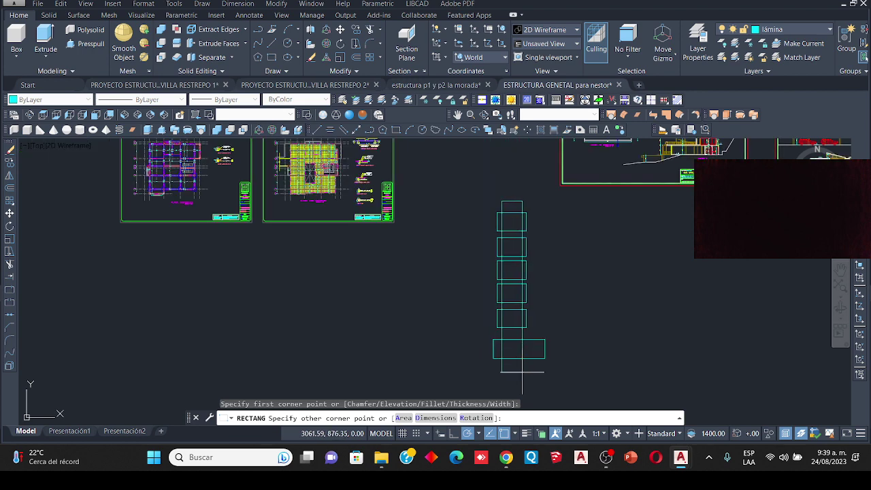
{"action": "left_click", "coordinate": [520, 373]}
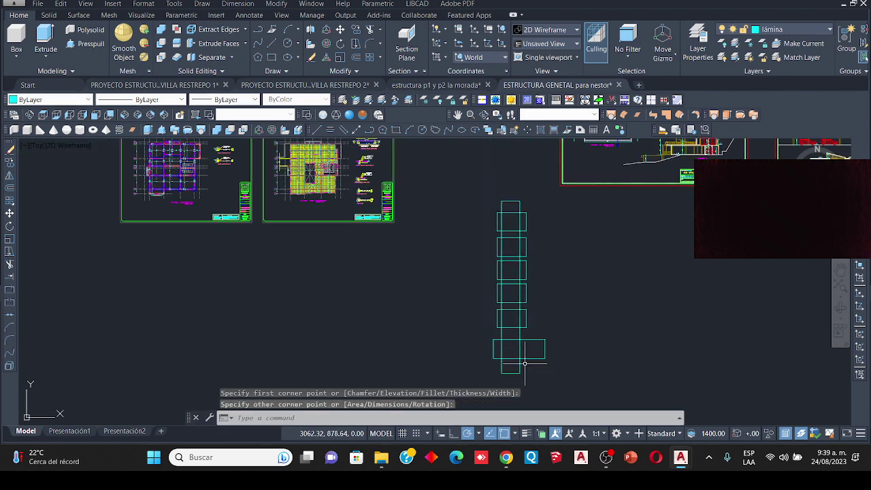
Step: Convert the tall rectangle into a region with REG
{"action": "type", "text": "reg"}
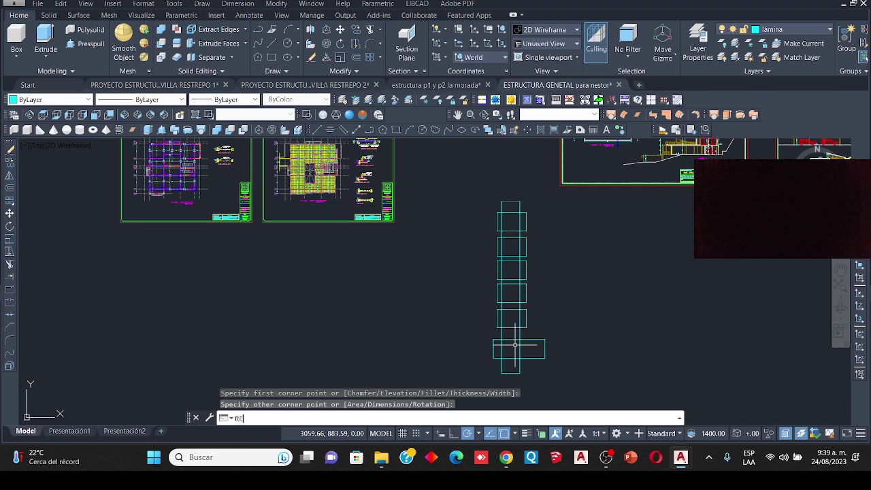
{"action": "key", "text": "Return"}
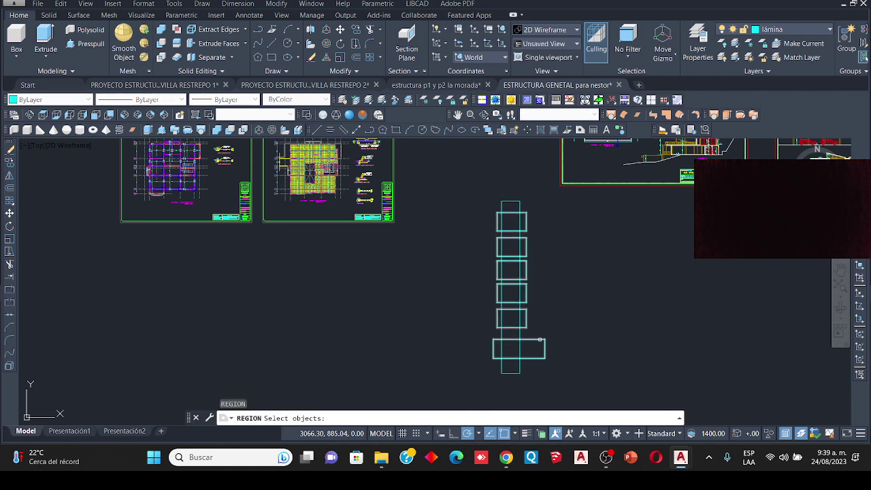
{"action": "left_click", "coordinate": [519, 335]}
{"action": "left_click", "coordinate": [519, 335]}
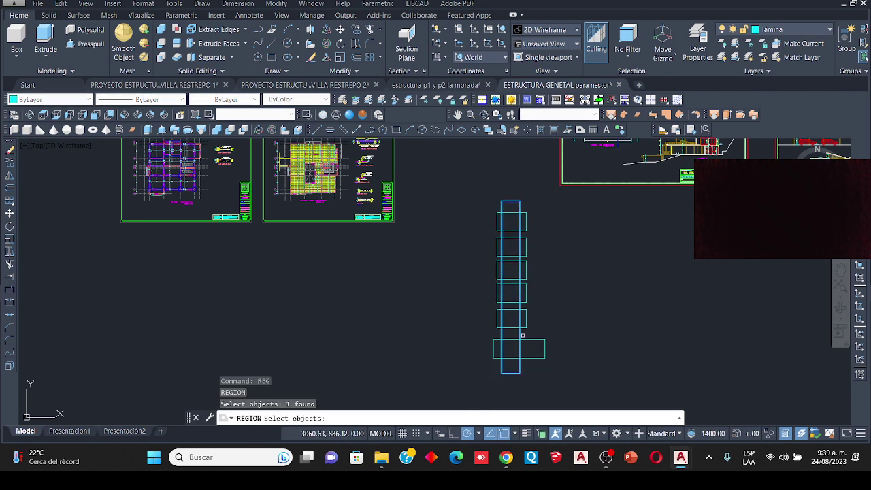
{"action": "key", "text": "Return"}
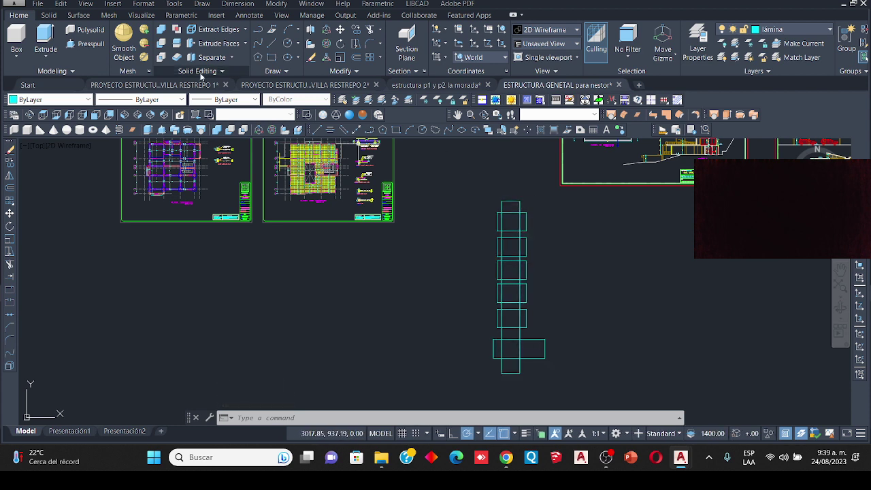
Step: Subtract the tall central region from the unioned rectangles, leaving strips on both sides
{"action": "left_click", "coordinate": [160, 43]}
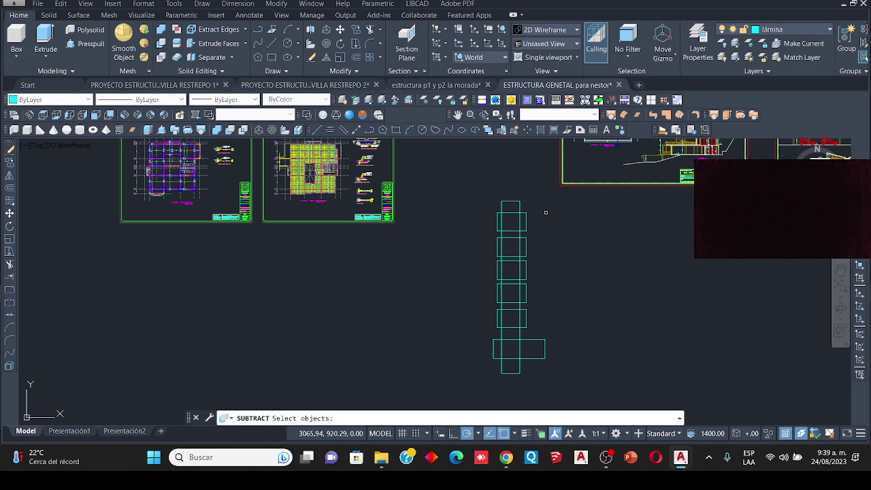
{"action": "scroll", "coordinate": [524, 217], "scroll_direction": "up", "scroll_amount": 2}
{"action": "left_click", "coordinate": [529, 216]}
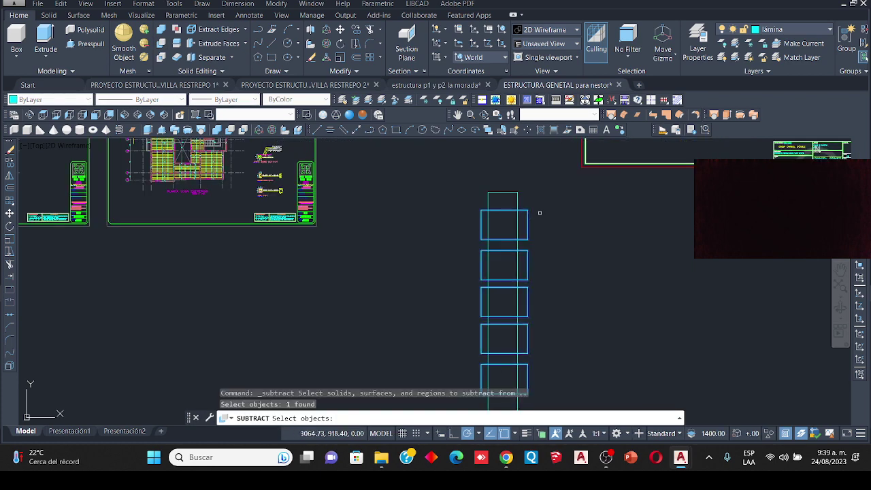
{"action": "key", "text": "Return"}
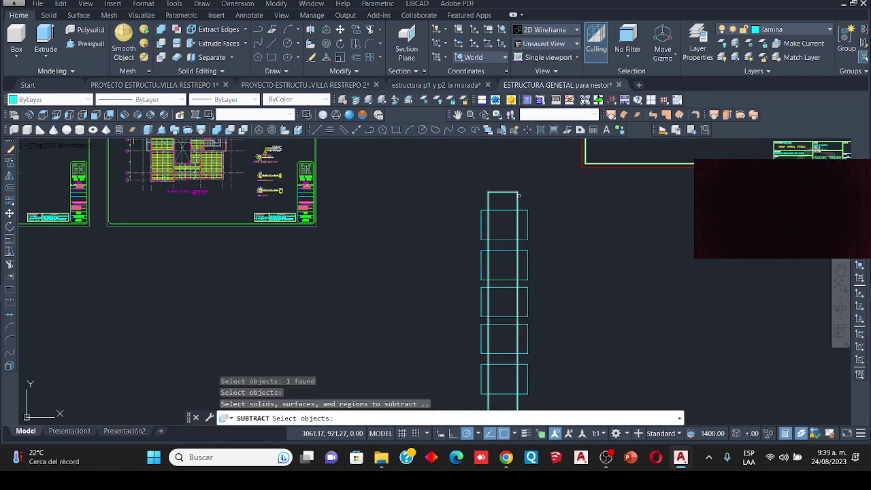
{"action": "left_click", "coordinate": [517, 197]}
{"action": "key", "text": "Return"}
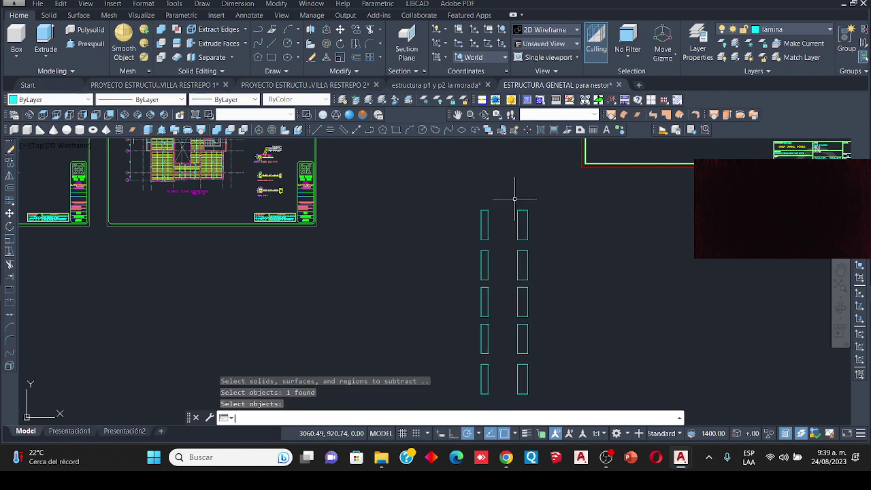
{"action": "scroll", "coordinate": [481, 240], "scroll_direction": "down", "scroll_amount": 3}
{"action": "scroll", "coordinate": [496, 296], "scroll_direction": "up", "scroll_amount": 3}
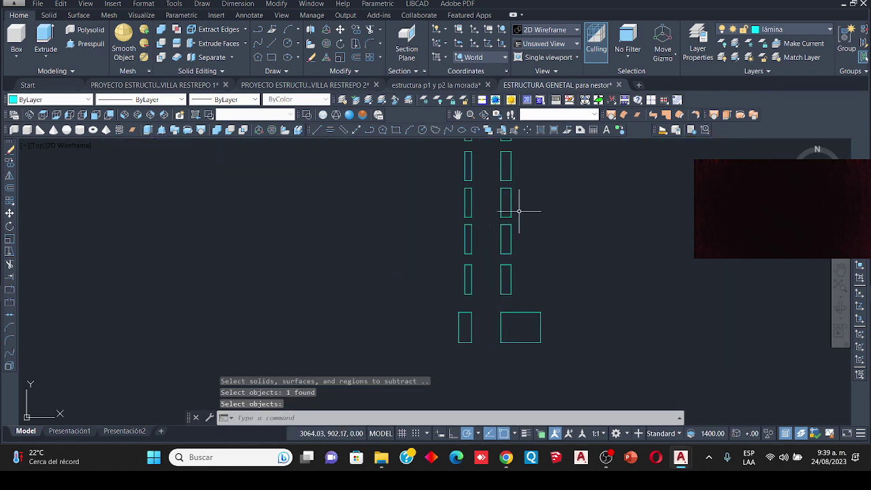
{"action": "scroll", "coordinate": [521, 200], "scroll_direction": "down", "scroll_amount": 3}
{"action": "scroll", "coordinate": [493, 202], "scroll_direction": "up", "scroll_amount": 3}
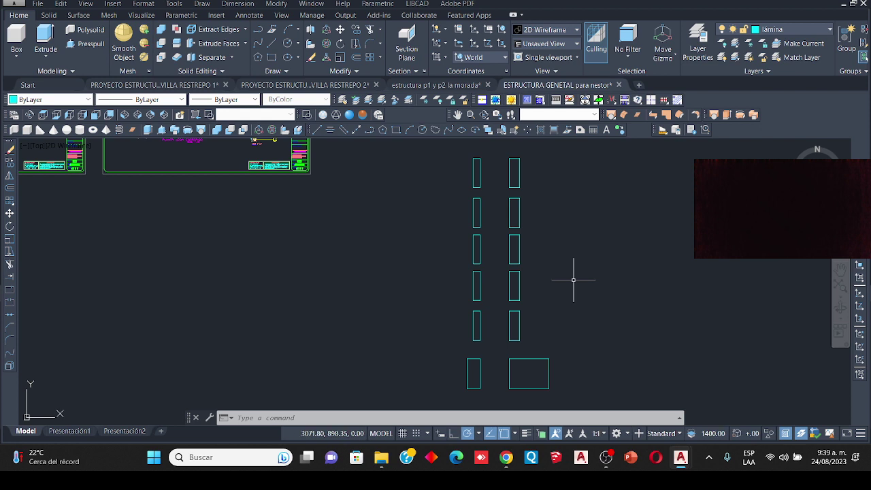
{"action": "left_click", "coordinate": [662, 130]}
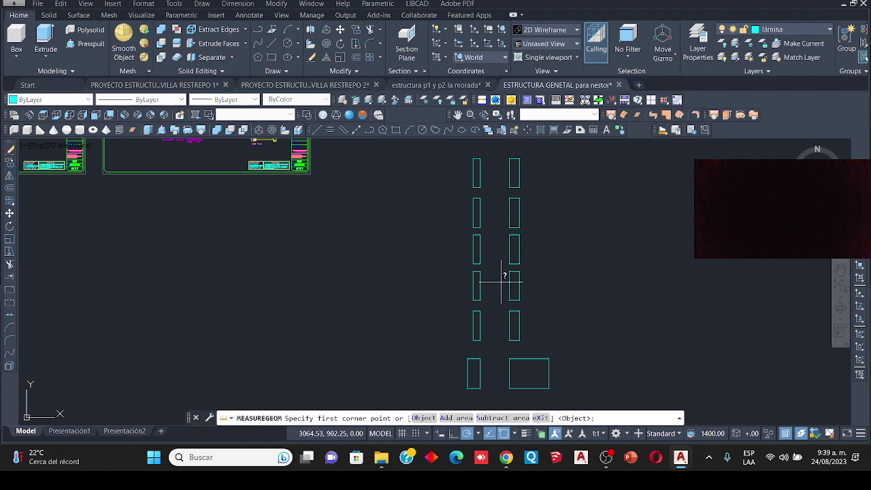
{"action": "left_click", "coordinate": [428, 418]}
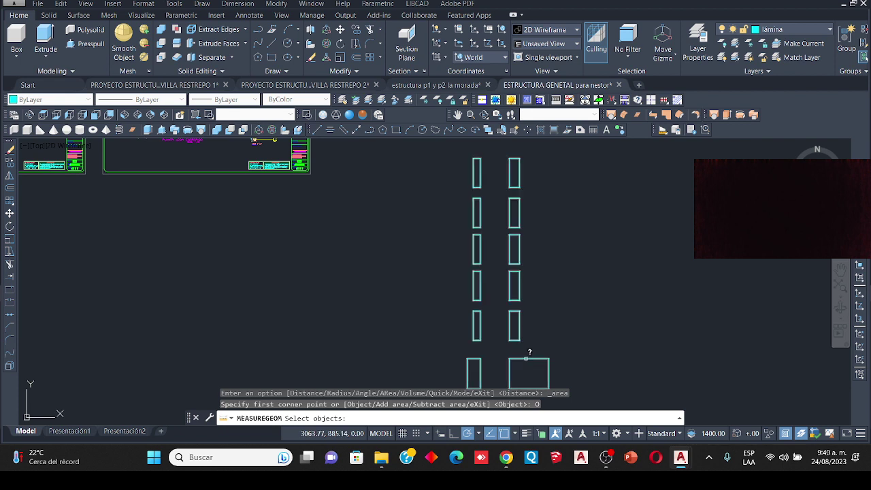
{"action": "left_click", "coordinate": [526, 359]}
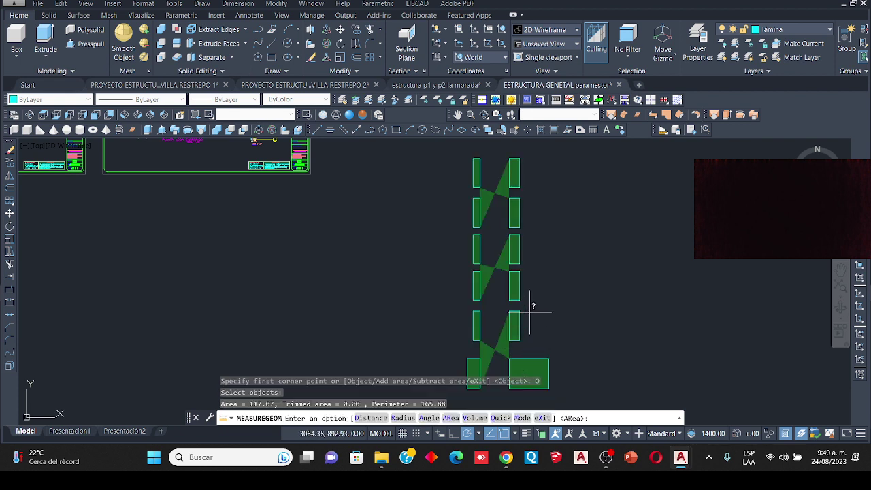
{"action": "scroll", "coordinate": [530, 314], "scroll_direction": "down", "scroll_amount": 3}
{"action": "scroll", "coordinate": [560, 295], "scroll_direction": "up", "scroll_amount": 3}
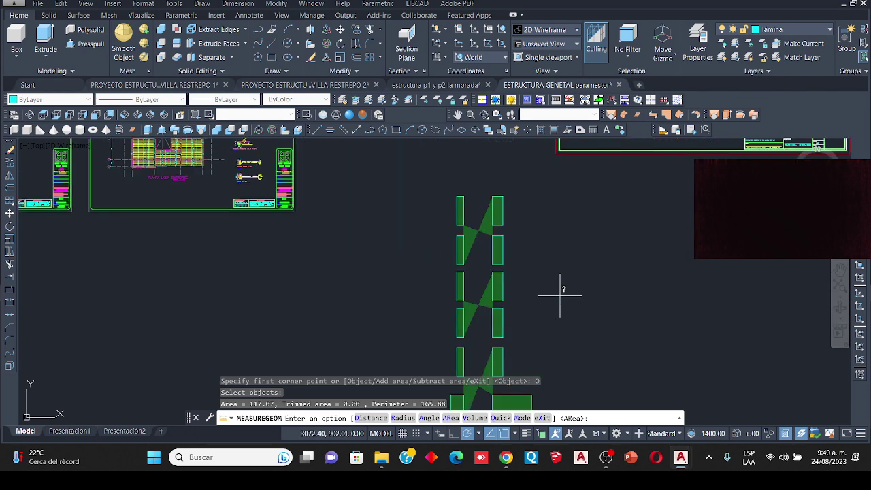
{"action": "key", "text": "Escape"}
{"action": "key", "text": "Escape"}
{"action": "key", "text": "Escape"}
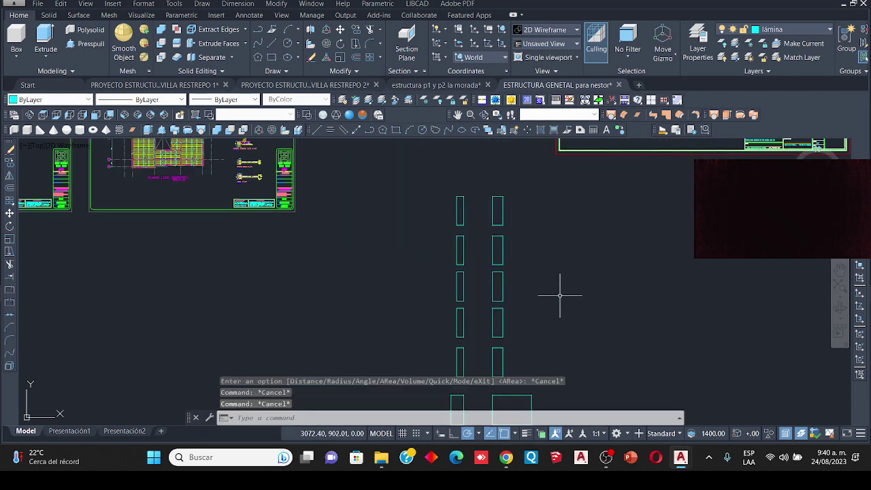
{"action": "scroll", "coordinate": [496, 274], "scroll_direction": "down", "scroll_amount": 3}
{"action": "scroll", "coordinate": [498, 285], "scroll_direction": "up", "scroll_amount": 3}
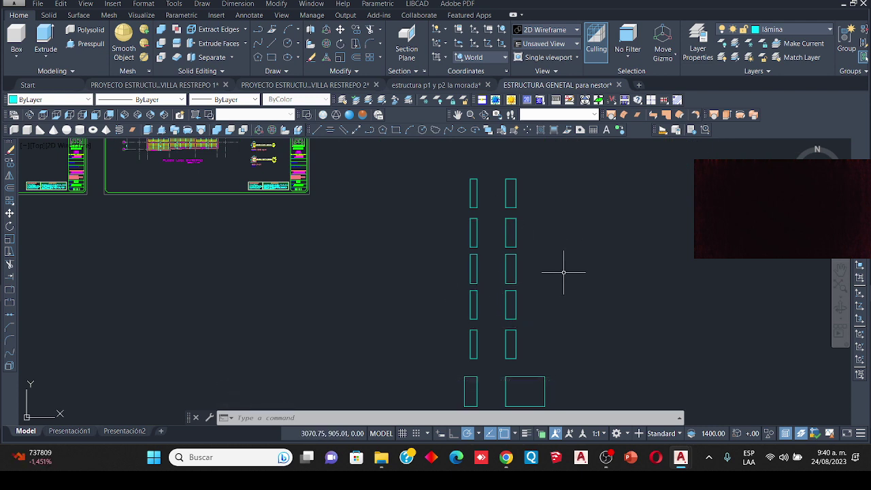
{"action": "scroll", "coordinate": [484, 194], "scroll_direction": "up", "scroll_amount": 3}
{"action": "scroll", "coordinate": [484, 194], "scroll_direction": "down", "scroll_amount": 3}
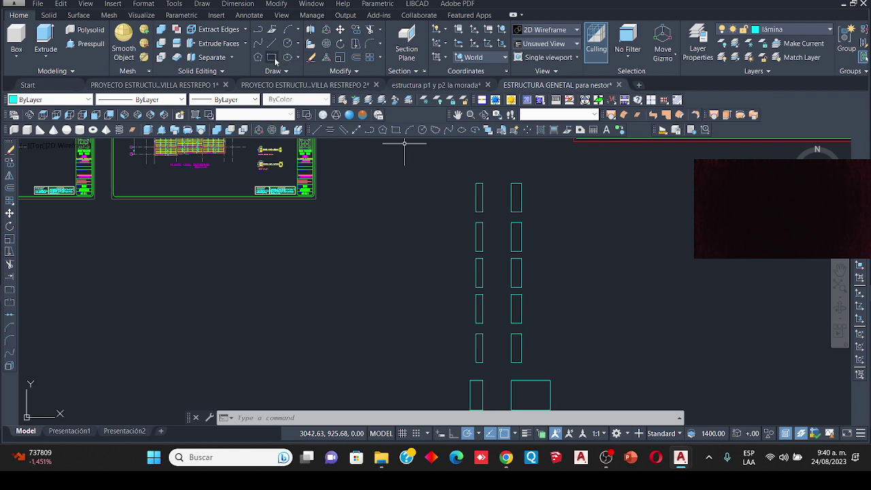
Step: Draw a rectangle filling the gap between the strip rows and convert it to a region
{"action": "left_click", "coordinate": [273, 58]}
{"action": "left_click", "coordinate": [512, 361]}
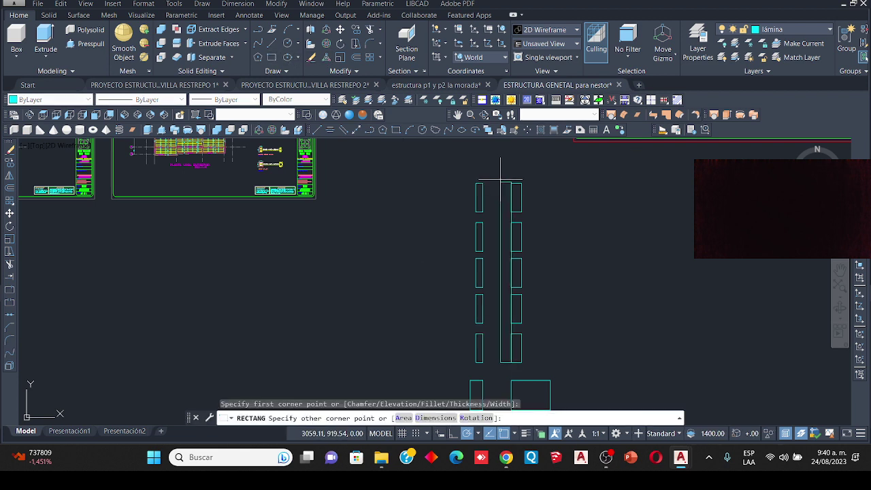
{"action": "scroll", "coordinate": [476, 184], "scroll_direction": "up", "scroll_amount": 3}
{"action": "left_click", "coordinate": [457, 192]}
{"action": "scroll", "coordinate": [495, 218], "scroll_direction": "down", "scroll_amount": 3}
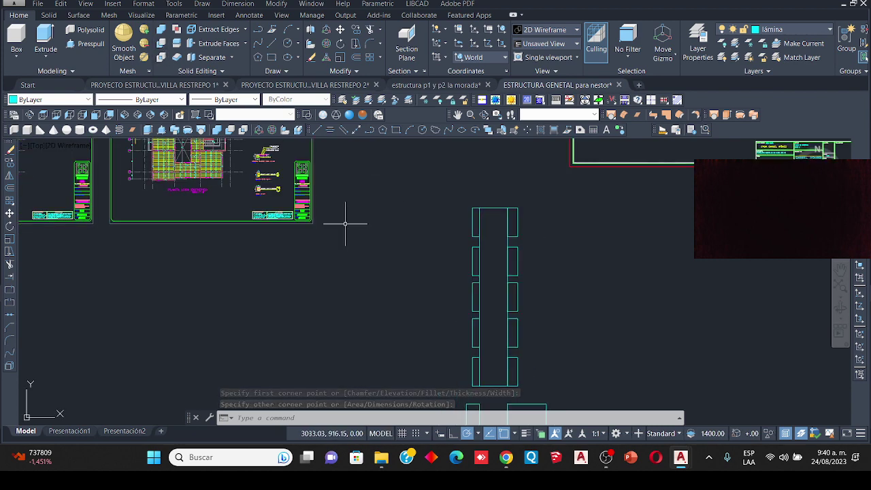
{"action": "type", "text": "RE"}
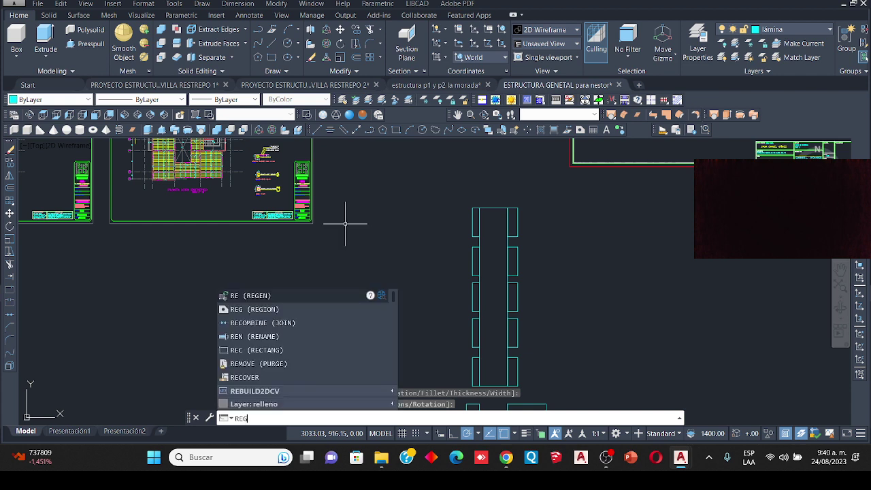
{"action": "type", "text": "G"}
{"action": "key", "text": "Return"}
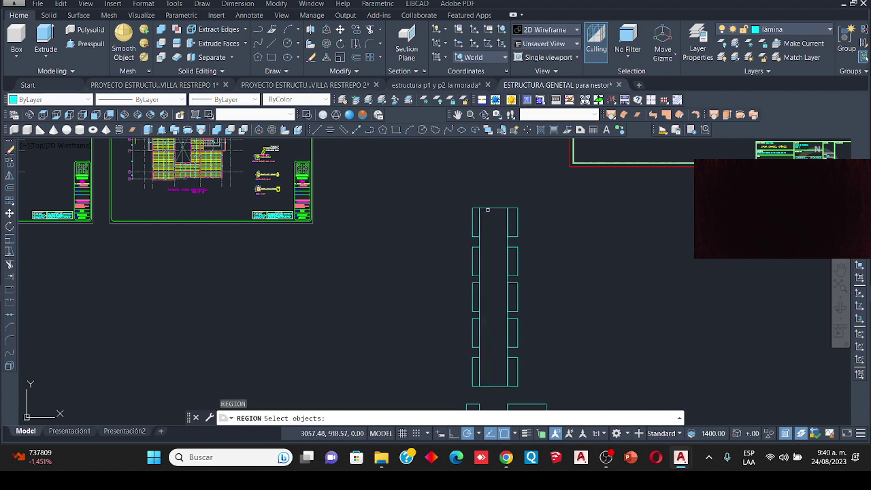
{"action": "left_click", "coordinate": [496, 208]}
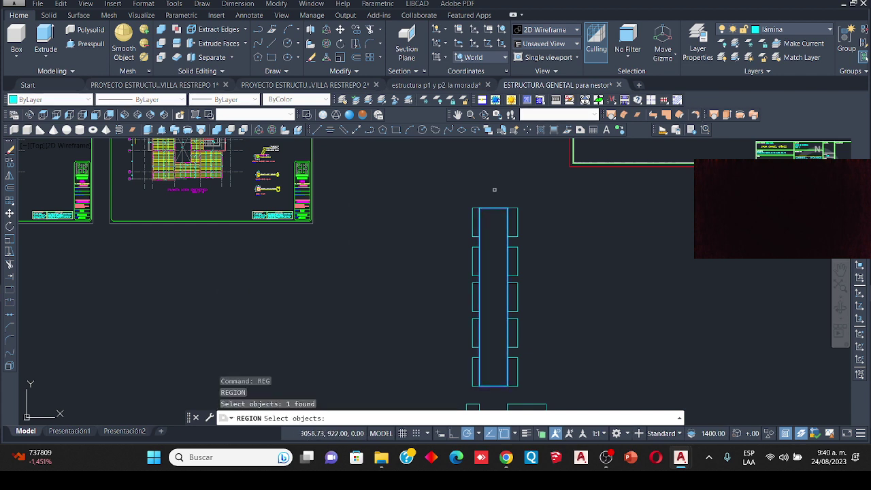
{"action": "key", "text": "Return"}
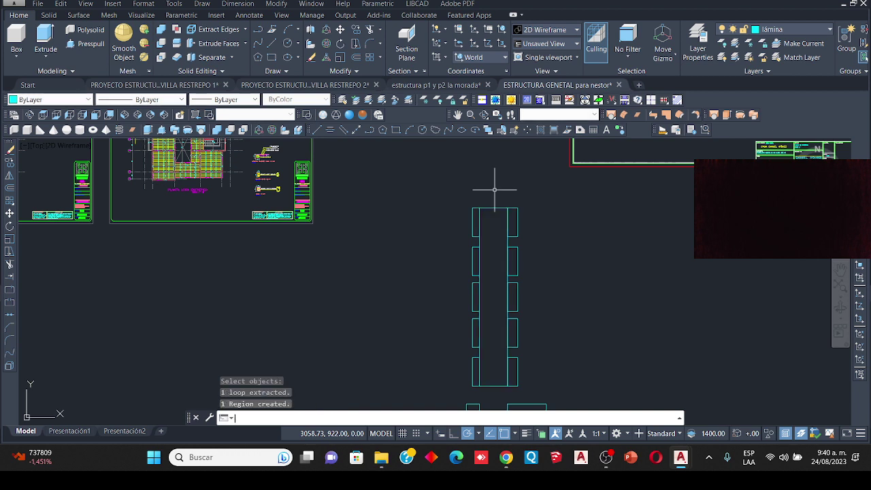
Step: Union the new rectangle region with the column strips into one notched outline
{"action": "left_click", "coordinate": [164, 29]}
{"action": "left_click", "coordinate": [516, 211]}
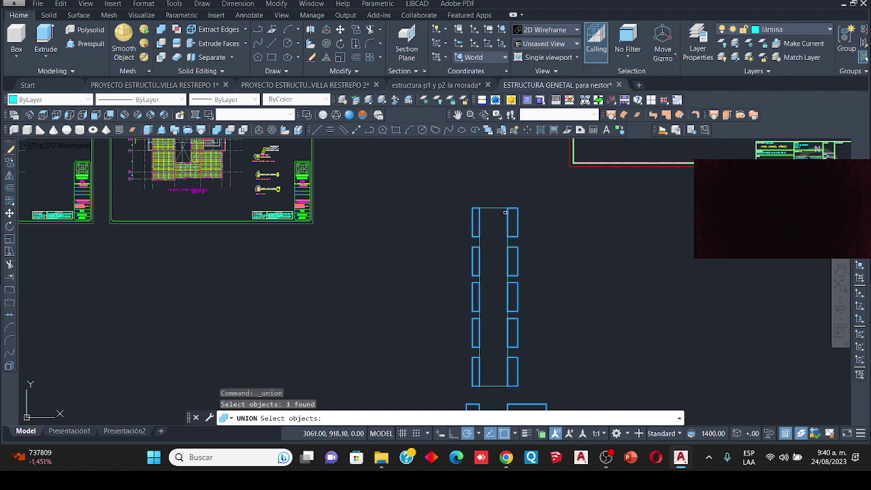
{"action": "left_click", "coordinate": [494, 206]}
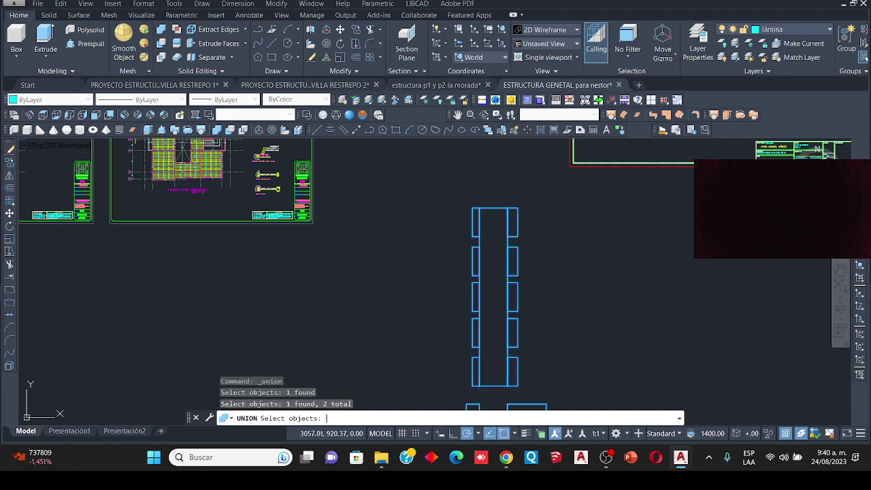
{"action": "key", "text": "Return"}
{"action": "scroll", "coordinate": [485, 199], "scroll_direction": "down", "scroll_amount": 3}
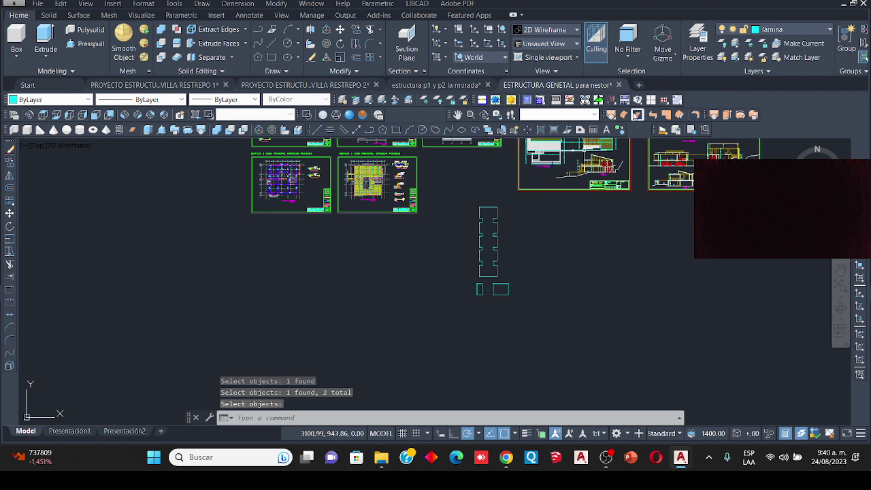
{"action": "left_click", "coordinate": [662, 130]}
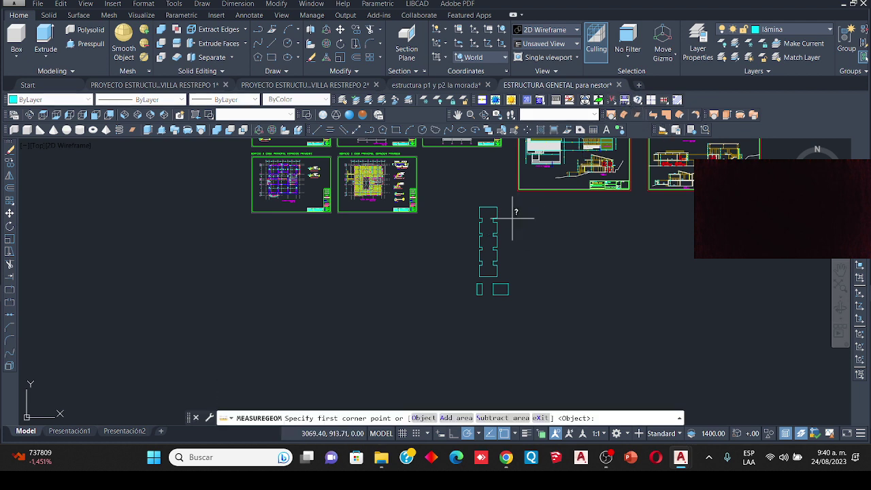
{"action": "left_click", "coordinate": [419, 418]}
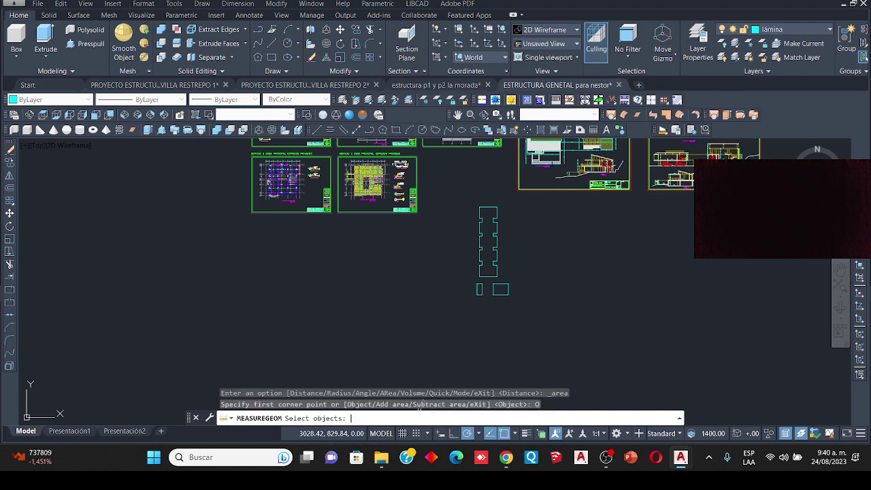
{"action": "left_click", "coordinate": [499, 252]}
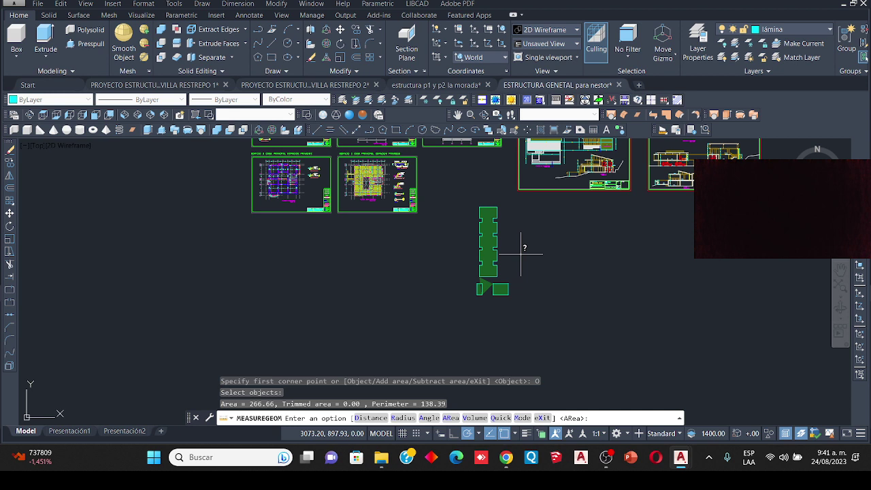
{"action": "key", "text": "Escape"}
{"action": "key", "text": "Escape"}
{"action": "key", "text": "Escape"}
{"action": "key", "text": "Escape"}
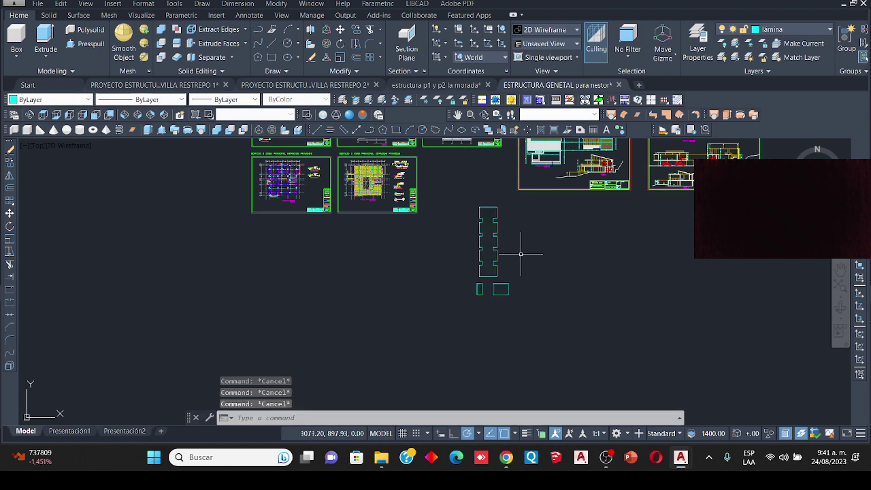
{"action": "scroll", "coordinate": [463, 240], "scroll_direction": "up", "scroll_amount": 3}
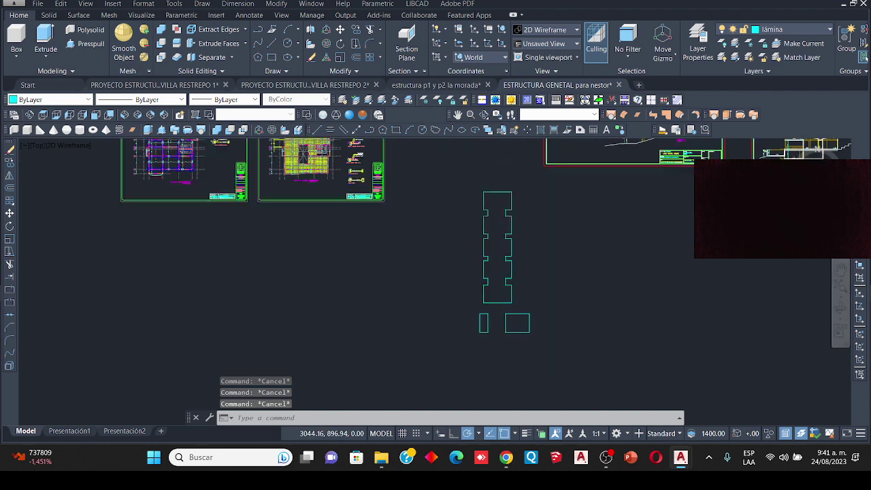
{"action": "scroll", "coordinate": [474, 260], "scroll_direction": "down", "scroll_amount": 3}
{"action": "scroll", "coordinate": [474, 260], "scroll_direction": "up", "scroll_amount": 3}
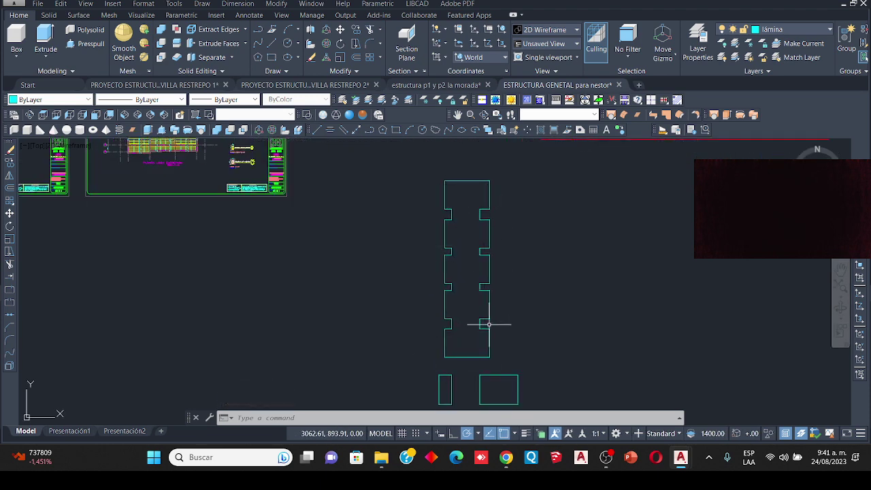
{"action": "scroll", "coordinate": [482, 306], "scroll_direction": "down", "scroll_amount": 3}
{"action": "scroll", "coordinate": [494, 335], "scroll_direction": "up", "scroll_amount": 3}
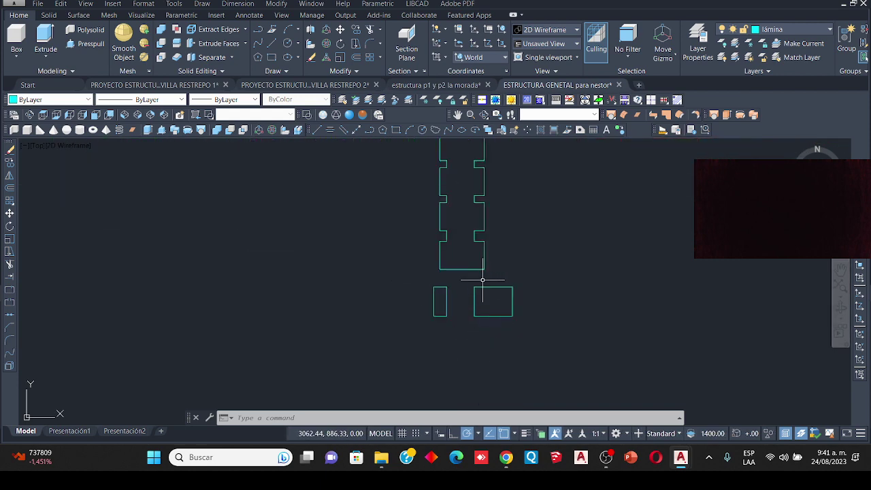
{"action": "scroll", "coordinate": [485, 302], "scroll_direction": "down", "scroll_amount": 3}
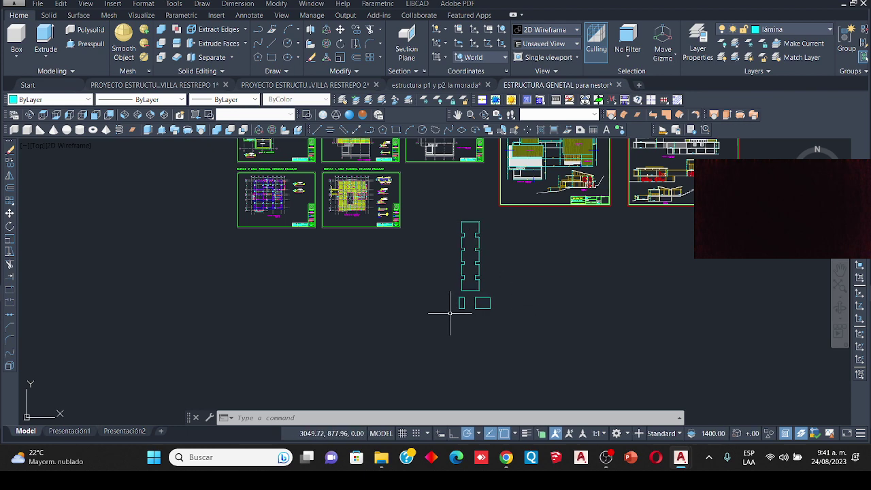
{"action": "scroll", "coordinate": [470, 265], "scroll_direction": "up", "scroll_amount": 4}
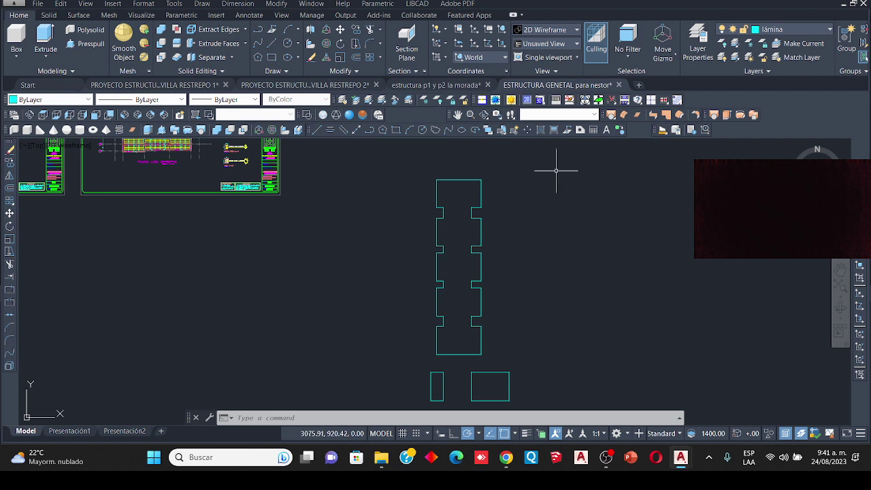
{"action": "left_click", "coordinate": [811, 31]}
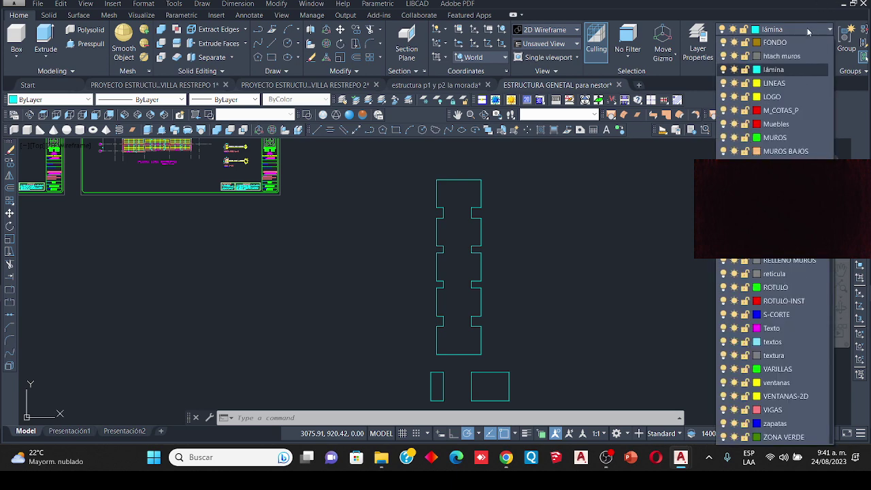
Step: Make LINEAS current and create a boundary polyline inside the notched outline with BO
{"action": "left_click", "coordinate": [776, 84]}
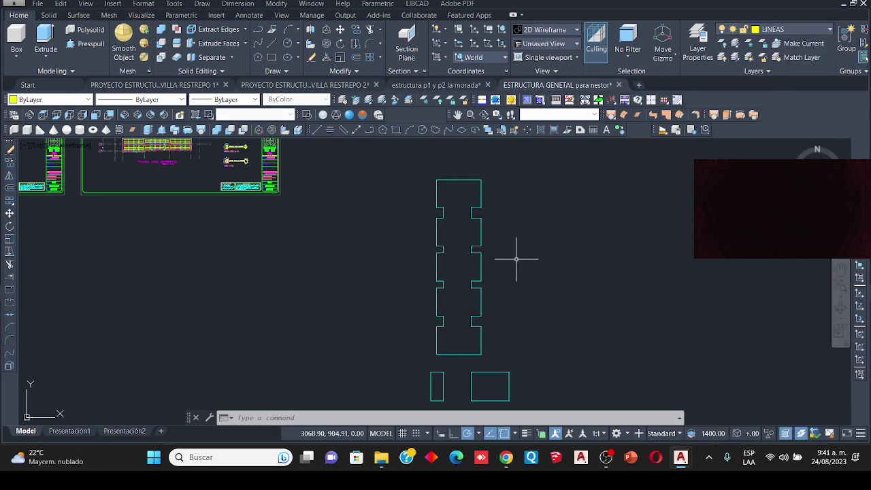
{"action": "type", "text": "BO"}
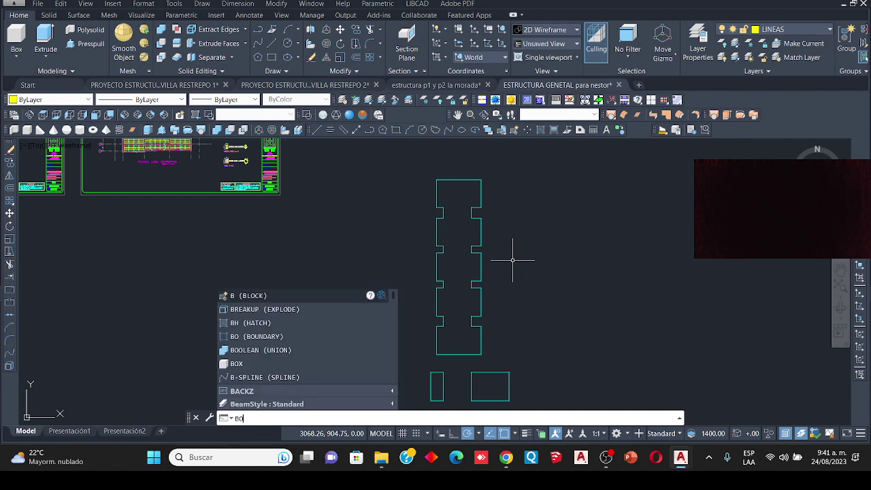
{"action": "key", "text": "Return"}
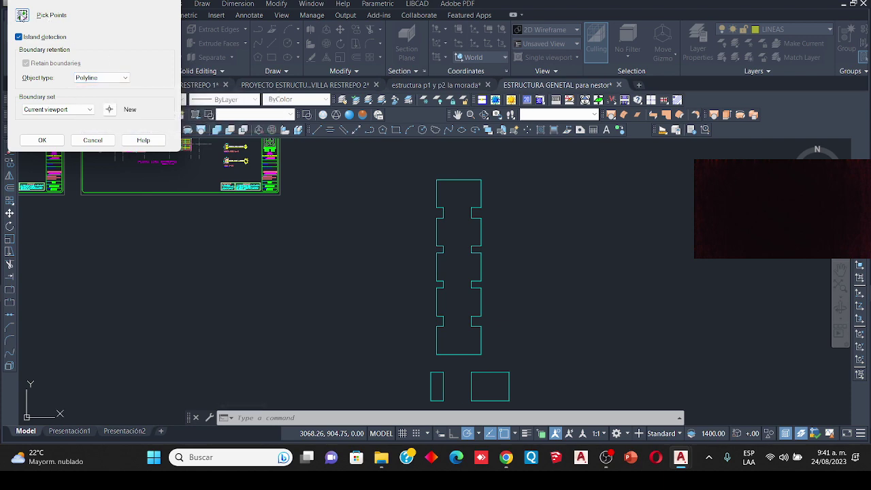
{"action": "left_click", "coordinate": [23, 15]}
{"action": "left_click", "coordinate": [459, 261]}
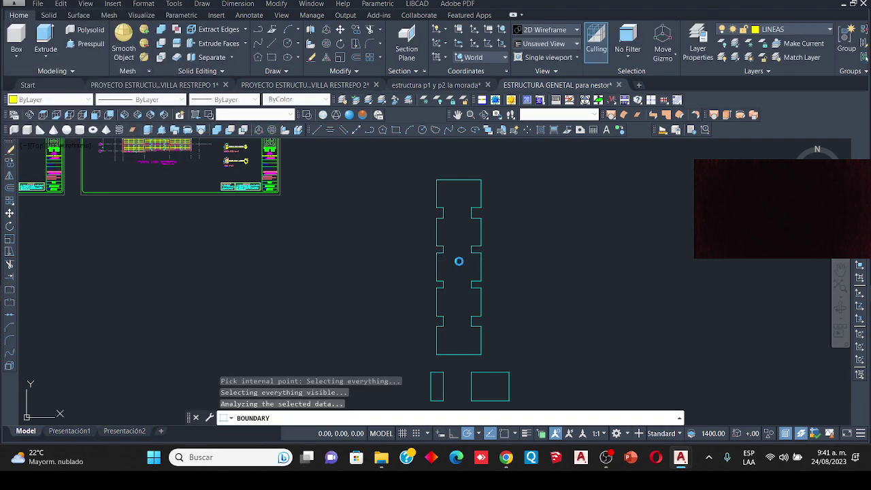
{"action": "key", "text": "Return"}
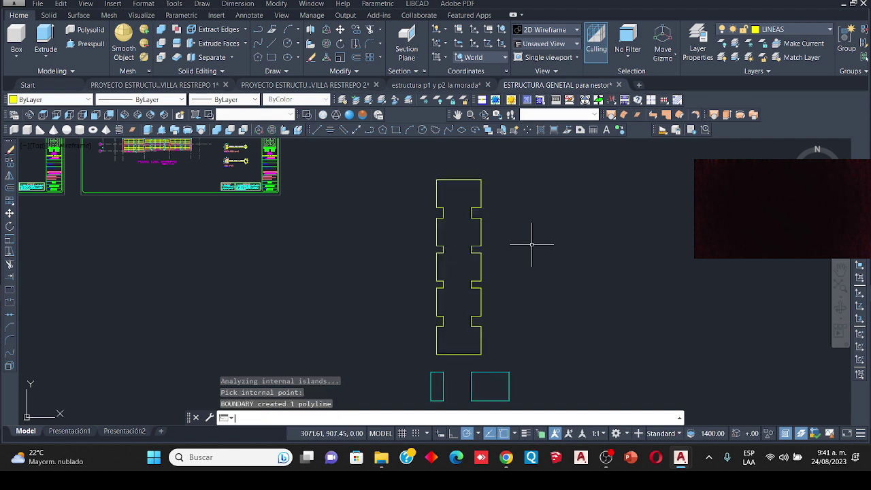
{"action": "scroll", "coordinate": [450, 211], "scroll_direction": "up", "scroll_amount": 4}
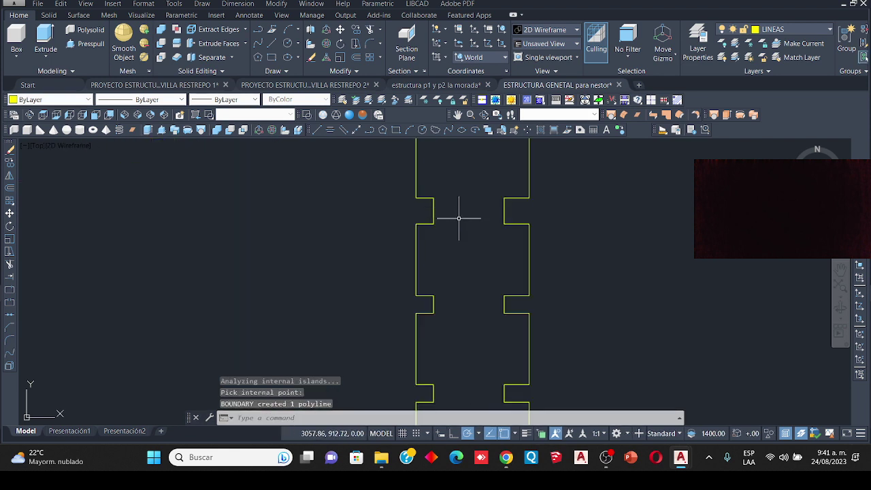
{"action": "scroll", "coordinate": [456, 221], "scroll_direction": "down", "scroll_amount": 4}
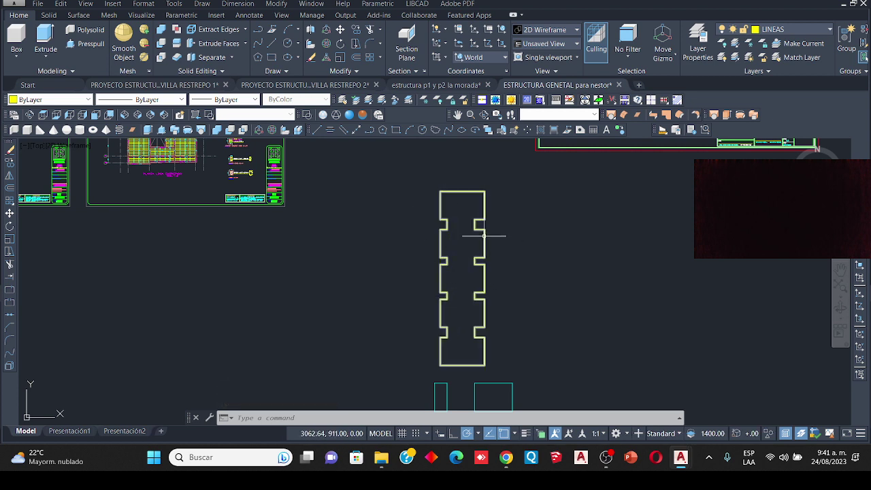
Step: Measure the notched outline by object: area 221.71, perimeter 100.37
{"action": "left_click", "coordinate": [662, 131]}
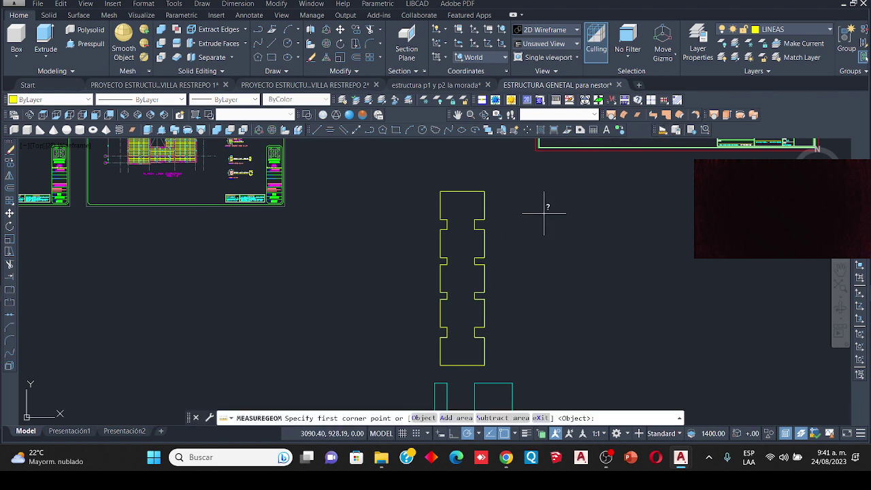
{"action": "left_click", "coordinate": [423, 417]}
{"action": "left_click", "coordinate": [486, 307]}
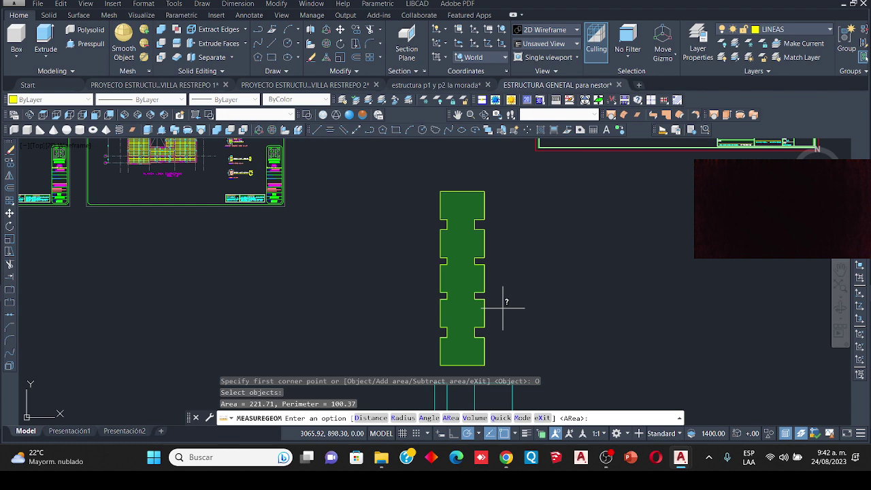
{"action": "key", "text": "Escape"}
{"action": "scroll", "coordinate": [501, 272], "scroll_direction": "down", "scroll_amount": 3}
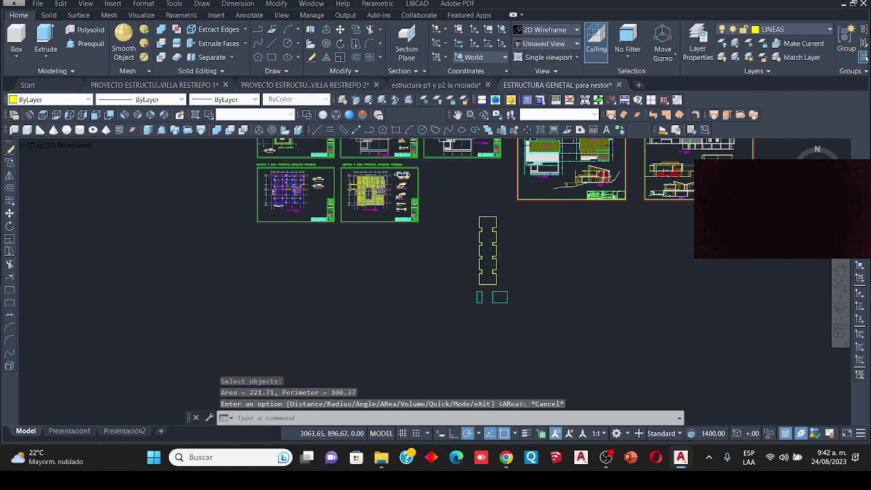
Step: Erase the duplicate yellow notched strip outline
{"action": "scroll", "coordinate": [499, 235], "scroll_direction": "up", "scroll_amount": 4}
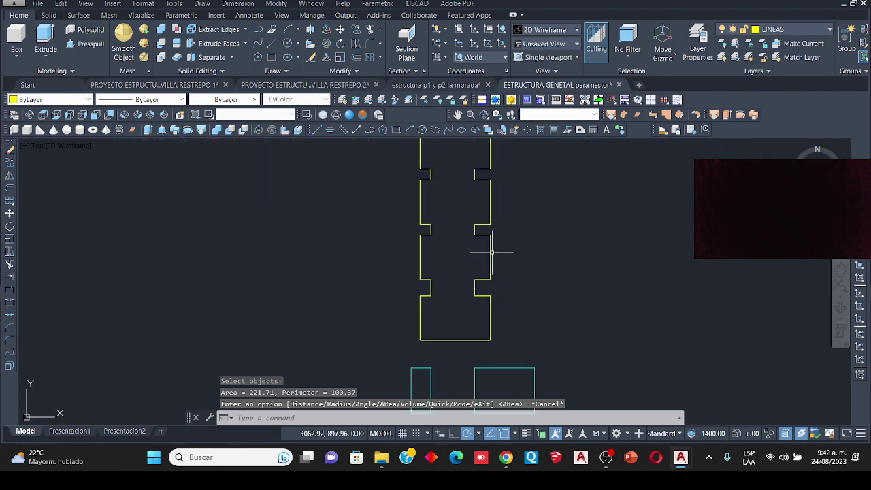
{"action": "left_click", "coordinate": [495, 217]}
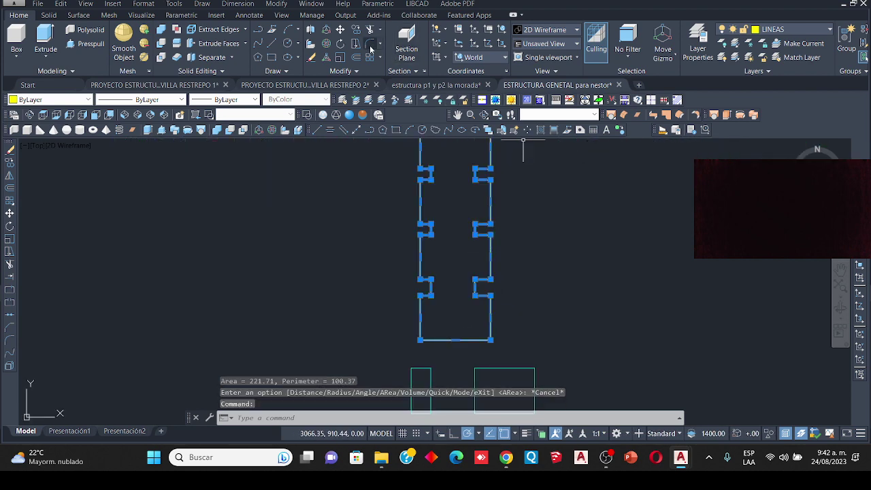
{"action": "left_click", "coordinate": [310, 59]}
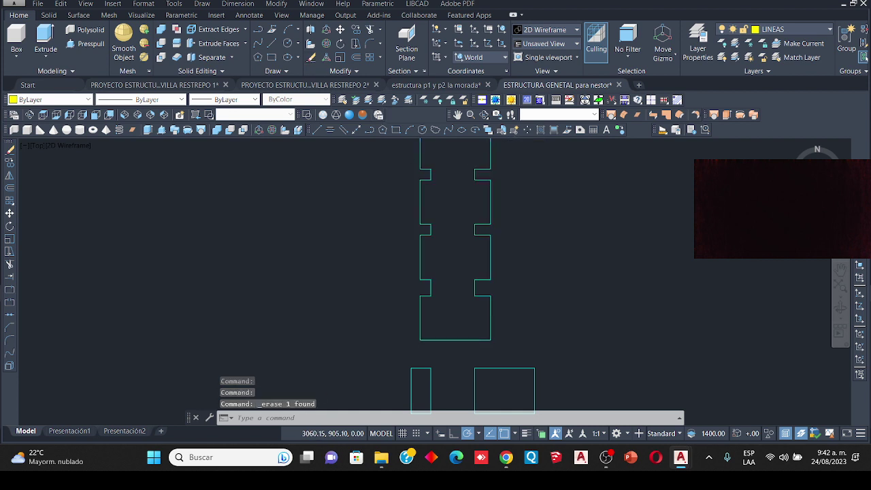
{"action": "scroll", "coordinate": [480, 238], "scroll_direction": "down", "scroll_amount": 3}
Step: Draw a rectangle around the small rectangles at the strip base and make it a region
{"action": "mouse_move", "coordinate": [480, 237]}
{"action": "middle_mouse_down"}
{"action": "mouse_move", "coordinate": [499, 252]}
{"action": "mouse_move", "coordinate": [507, 210]}
{"action": "middle_mouse_up"}
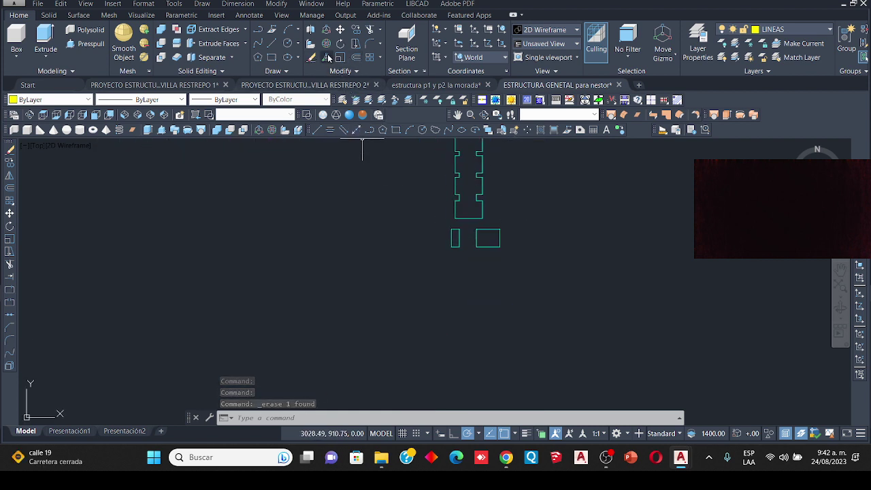
{"action": "type", "text": "rec"}
{"action": "key", "text": "Return"}
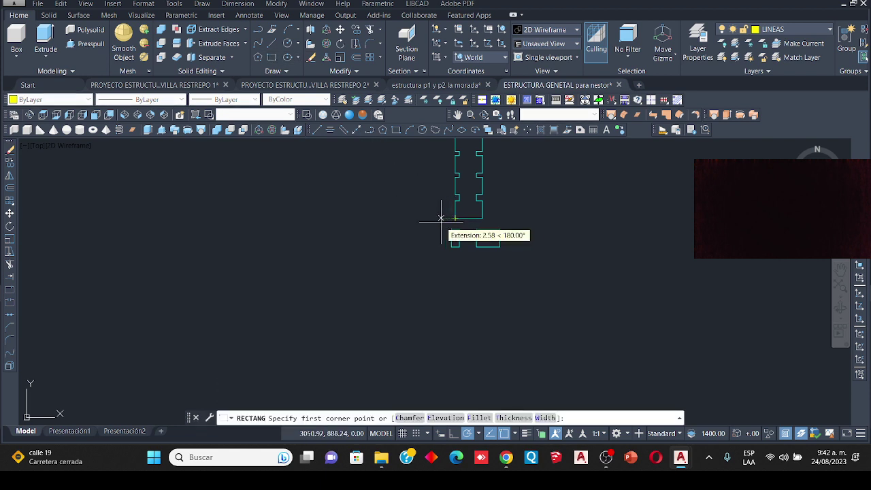
{"action": "left_click", "coordinate": [442, 218]}
{"action": "left_click", "coordinate": [545, 277]}
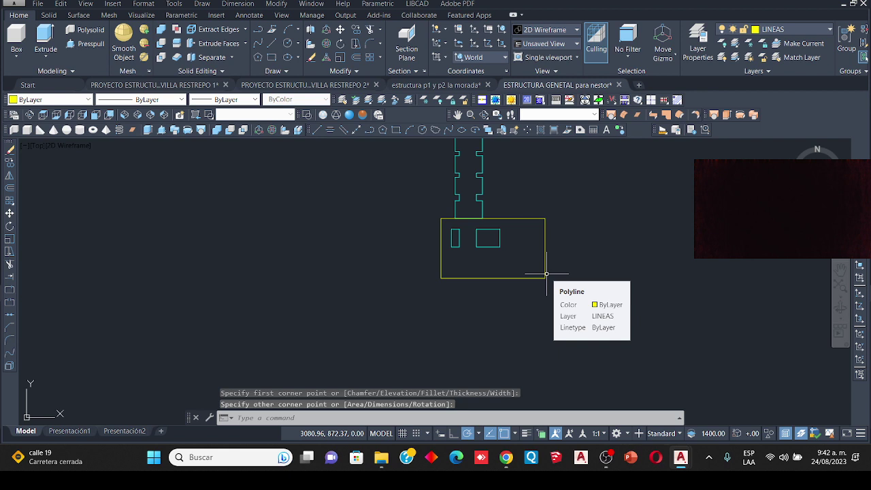
{"action": "key", "text": "Escape"}
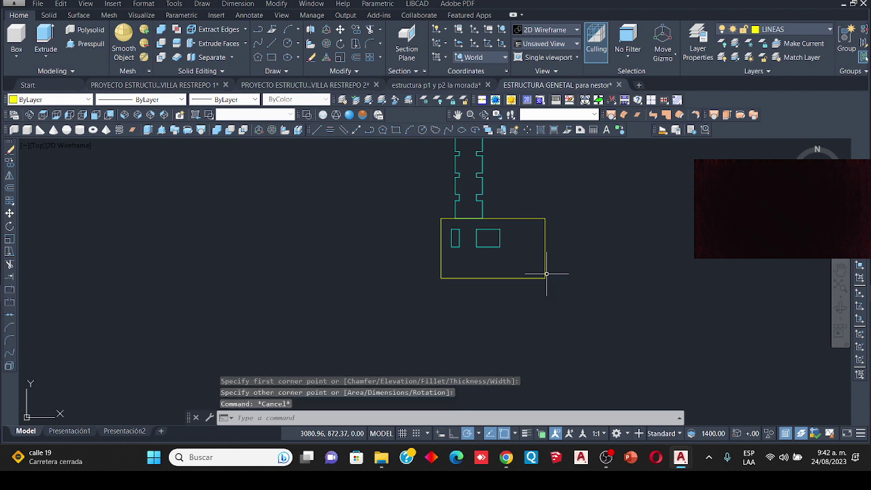
{"action": "type", "text": "reg"}
{"action": "key", "text": "Return"}
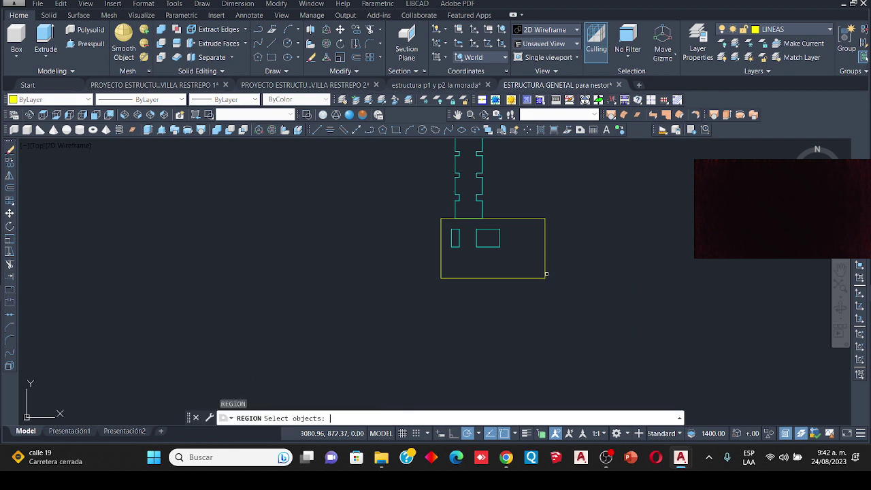
{"action": "left_click", "coordinate": [495, 218]}
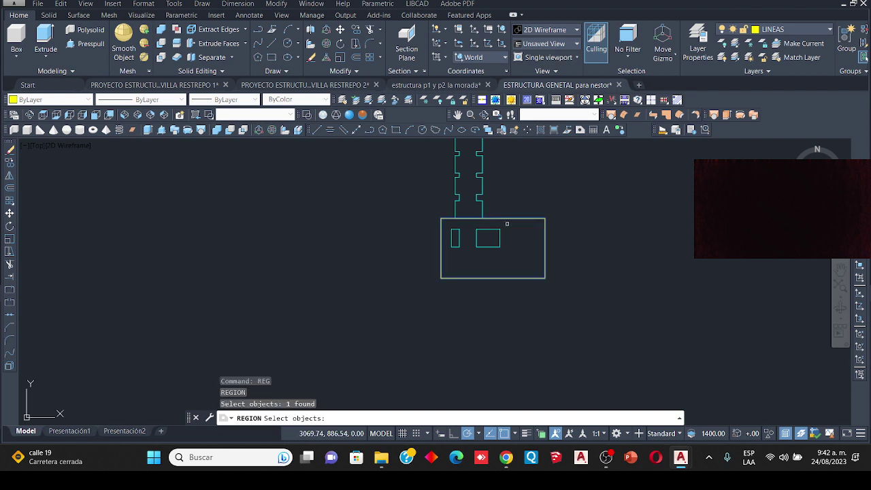
{"action": "key", "text": "Return"}
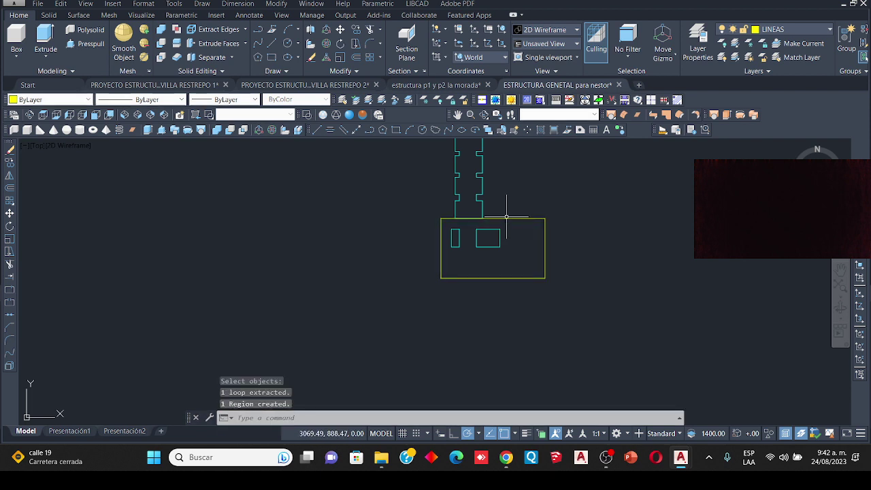
Step: Subtract the rectangle region from the notched strip region
{"action": "scroll", "coordinate": [504, 219], "scroll_direction": "up", "scroll_amount": 4}
{"action": "left_click", "coordinate": [504, 218]}
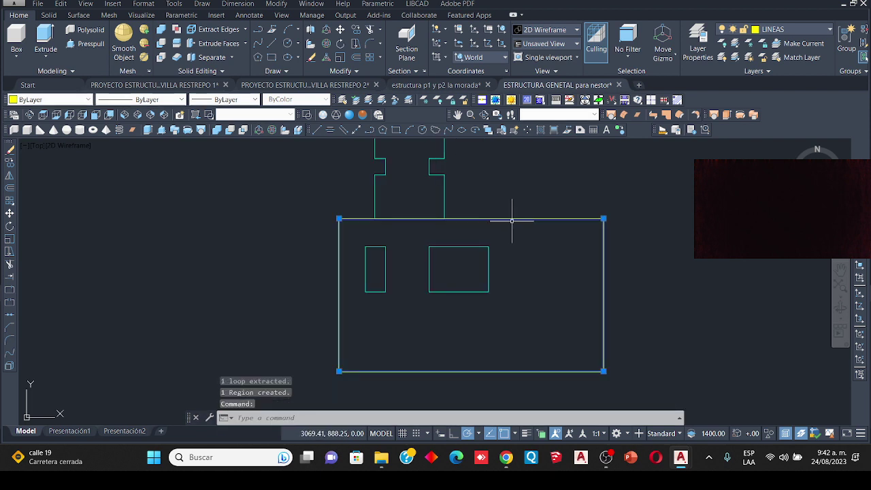
{"action": "left_click", "coordinate": [604, 219]}
{"action": "left_click", "coordinate": [604, 225]}
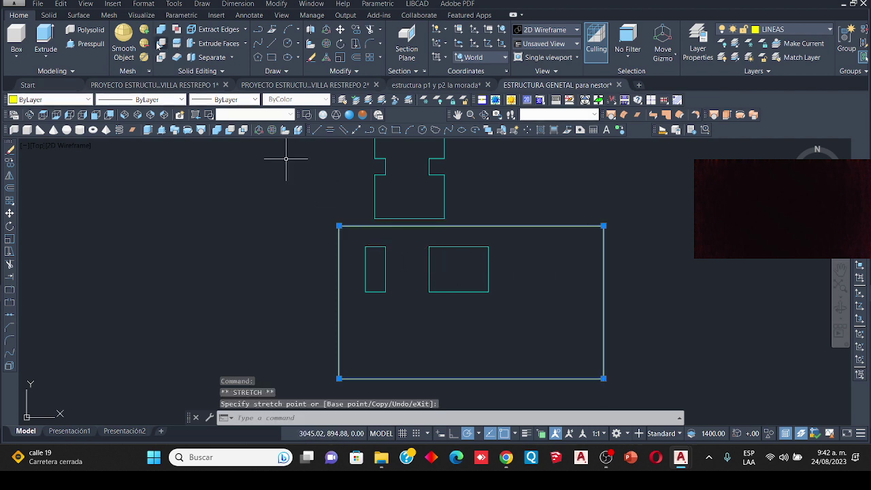
{"action": "type", "text": "su"}
{"action": "key", "text": "Return"}
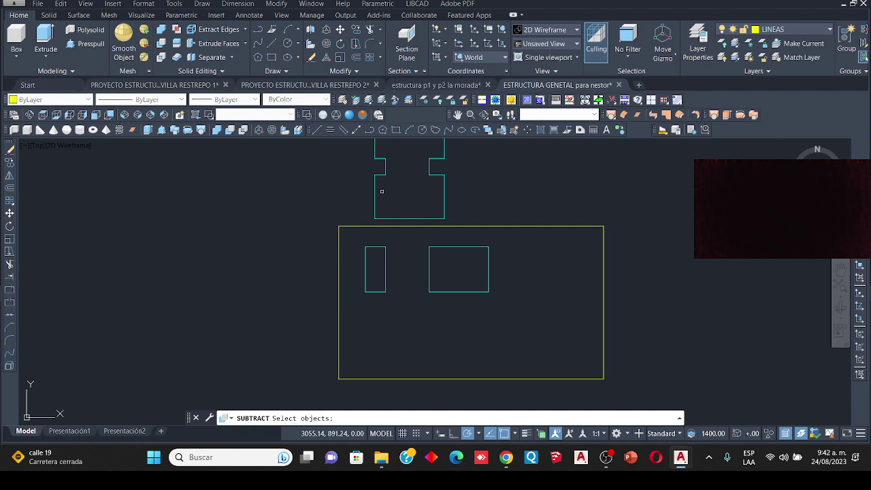
{"action": "left_click", "coordinate": [447, 185]}
{"action": "key", "text": "Return"}
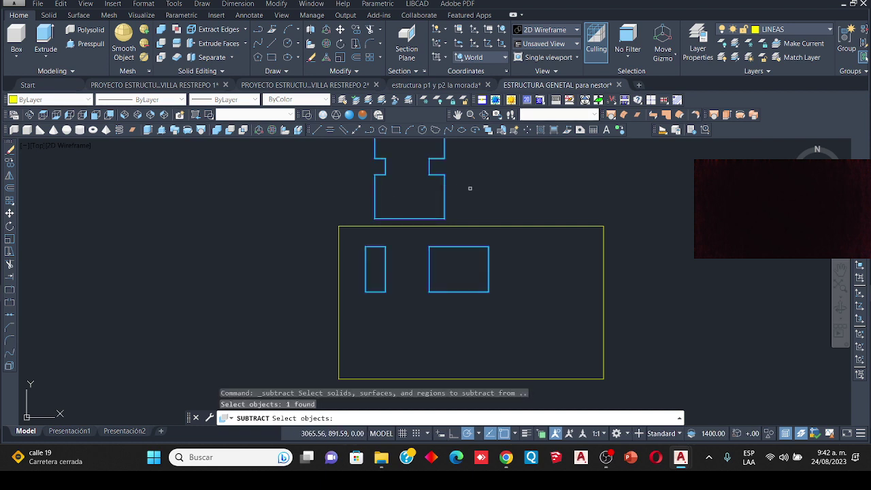
{"action": "left_click", "coordinate": [491, 225]}
{"action": "key", "text": "Return"}
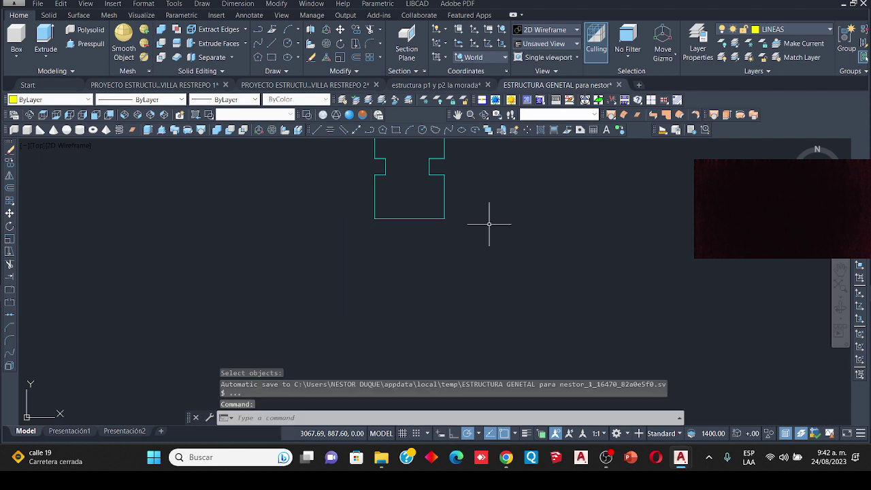
{"action": "scroll", "coordinate": [476, 224], "scroll_direction": "down", "scroll_amount": 5}
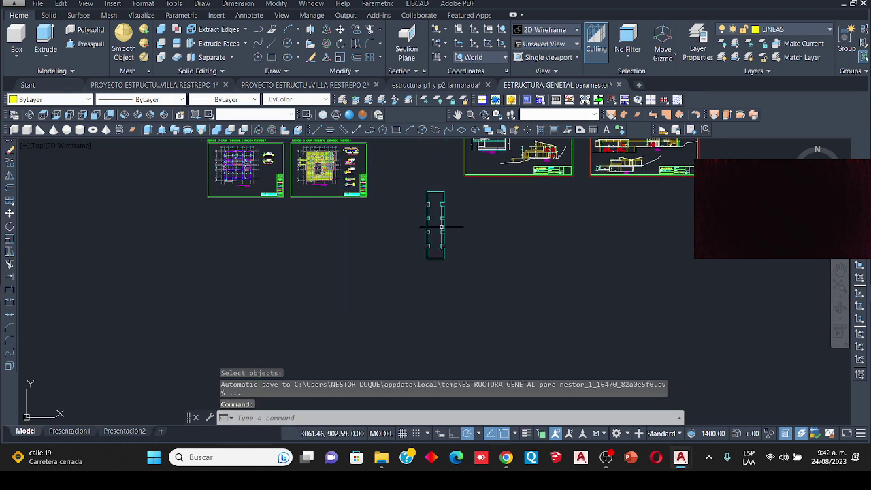
{"action": "left_click", "coordinate": [658, 133]}
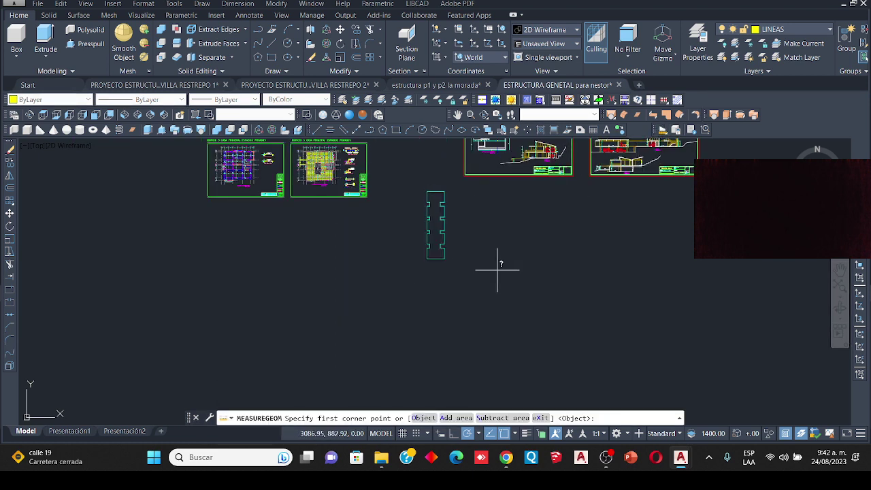
Step: Pick the cleaned strip region as an object: area 221.71, trimmed 0.00, perimeter 100.37
{"action": "left_click", "coordinate": [422, 418]}
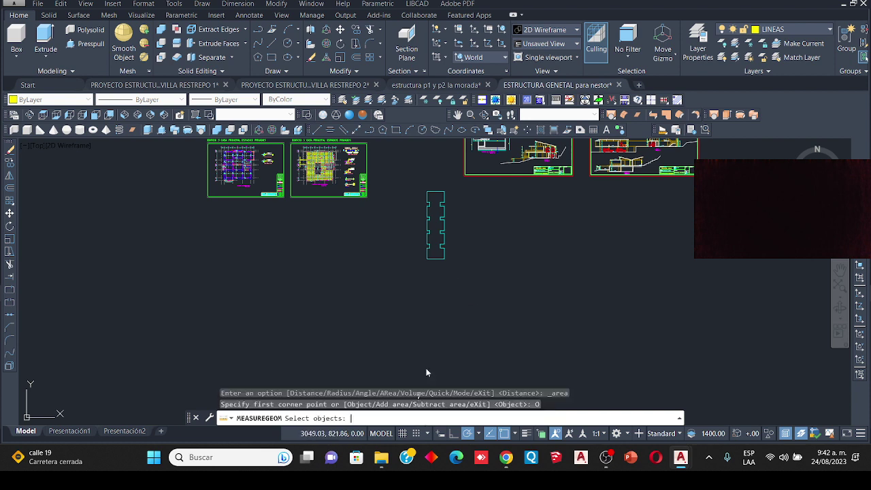
{"action": "left_click", "coordinate": [444, 257]}
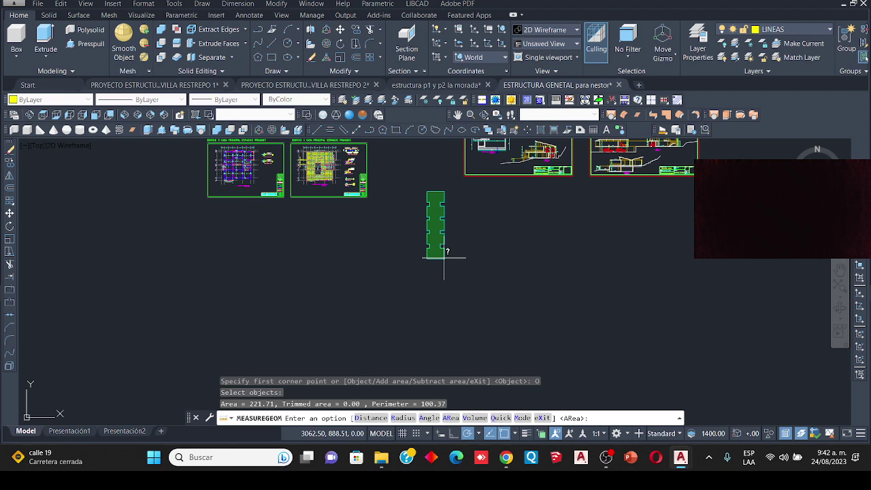
{"action": "scroll", "coordinate": [422, 242], "scroll_direction": "up", "scroll_amount": 3}
{"action": "scroll", "coordinate": [426, 238], "scroll_direction": "down", "scroll_amount": 5}
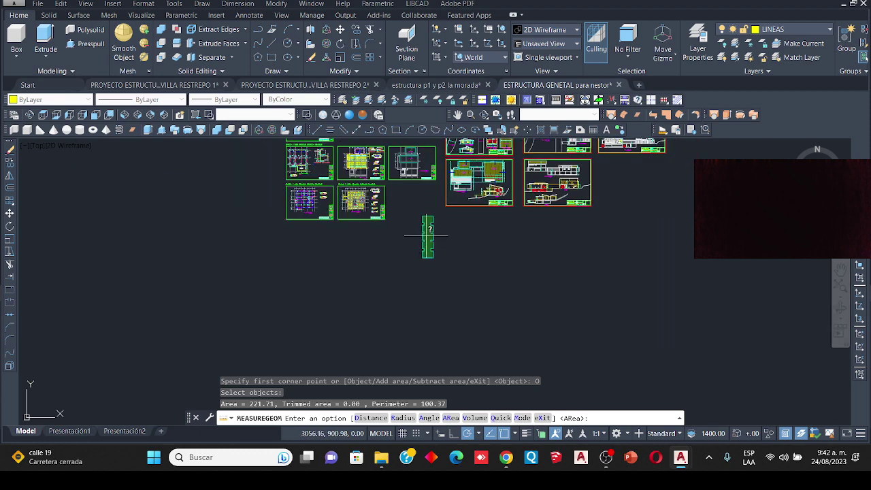
{"action": "scroll", "coordinate": [428, 235], "scroll_direction": "up", "scroll_amount": 6}
{"action": "scroll", "coordinate": [367, 194], "scroll_direction": "down", "scroll_amount": 4}
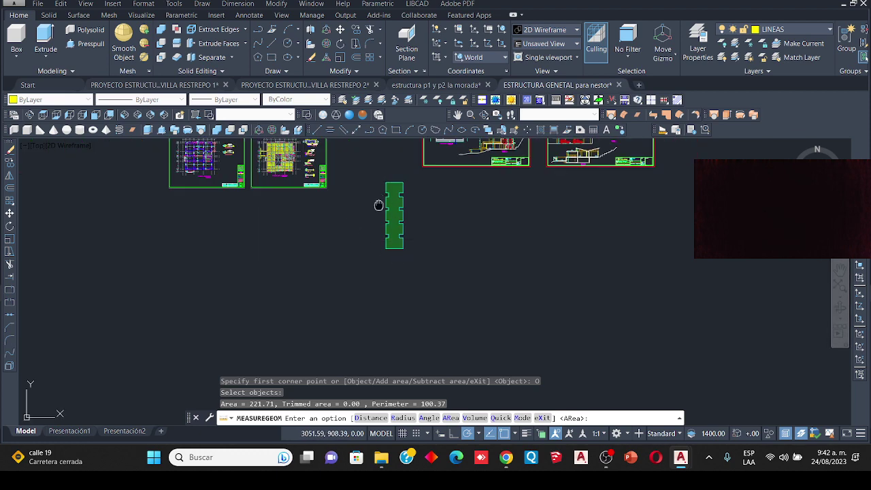
{"action": "middle_click_drag", "start_coordinate": [379, 204], "coordinate": [477, 243]}
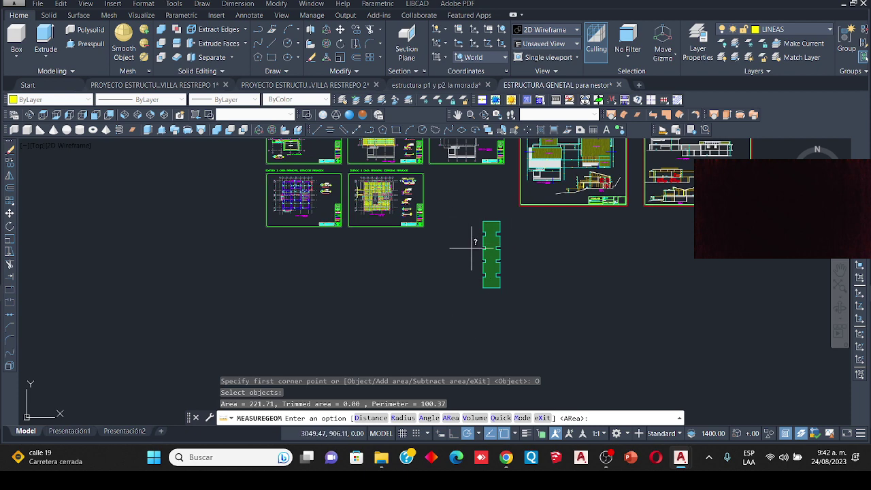
{"action": "scroll", "coordinate": [473, 233], "scroll_direction": "up", "scroll_amount": 4}
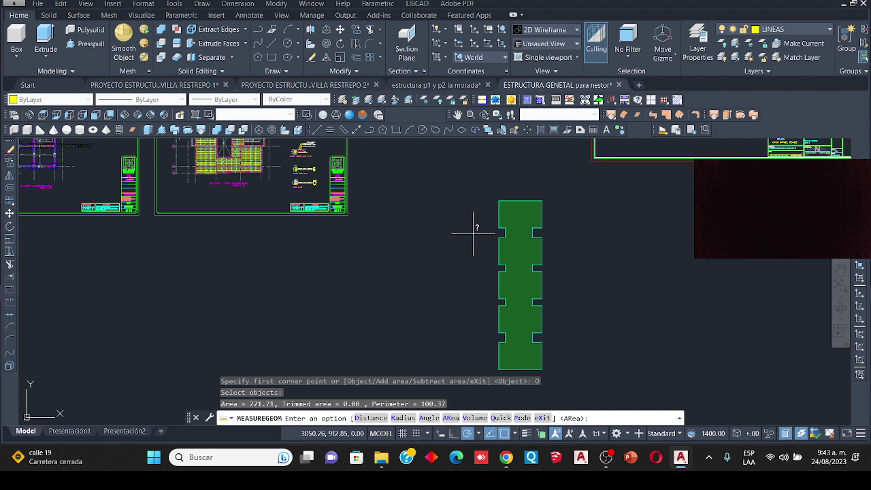
Step: End the earlier area measurement and select the grey hatch on the FACHADA DERECHA elevation
{"action": "scroll", "coordinate": [473, 234], "scroll_direction": "down", "scroll_amount": 10}
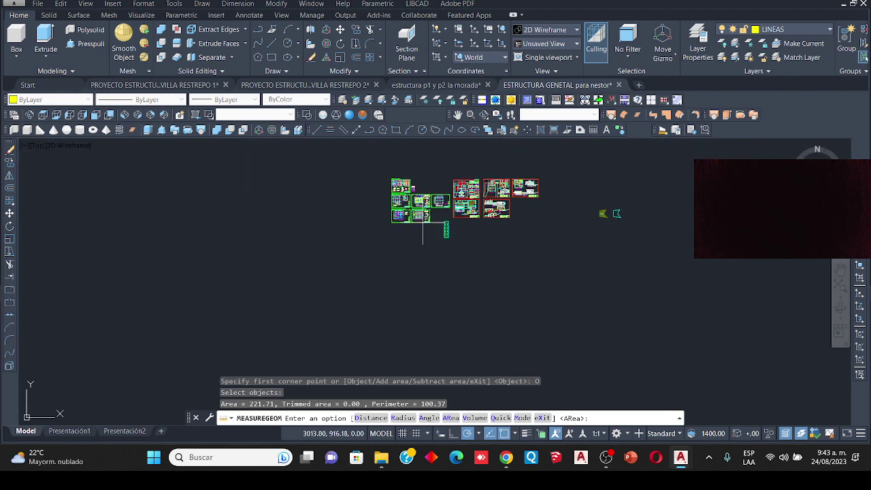
{"action": "scroll", "coordinate": [466, 201], "scroll_direction": "up", "scroll_amount": 10}
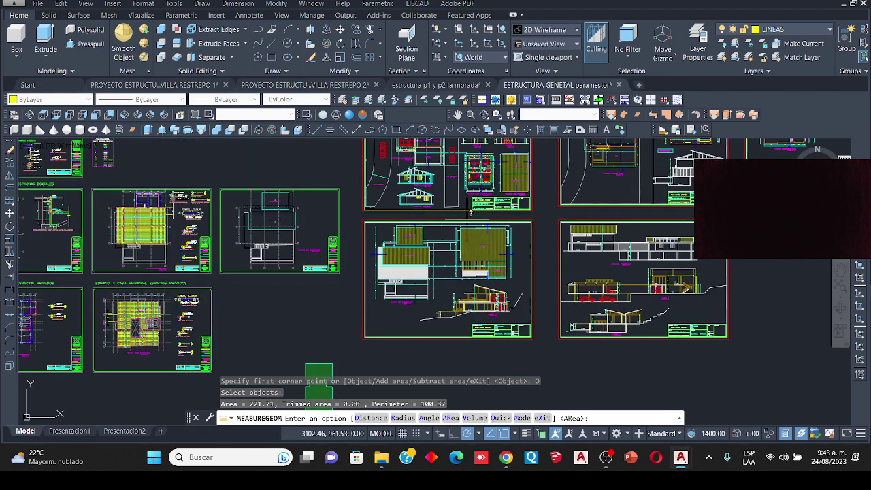
{"action": "scroll", "coordinate": [424, 263], "scroll_direction": "down", "scroll_amount": 8}
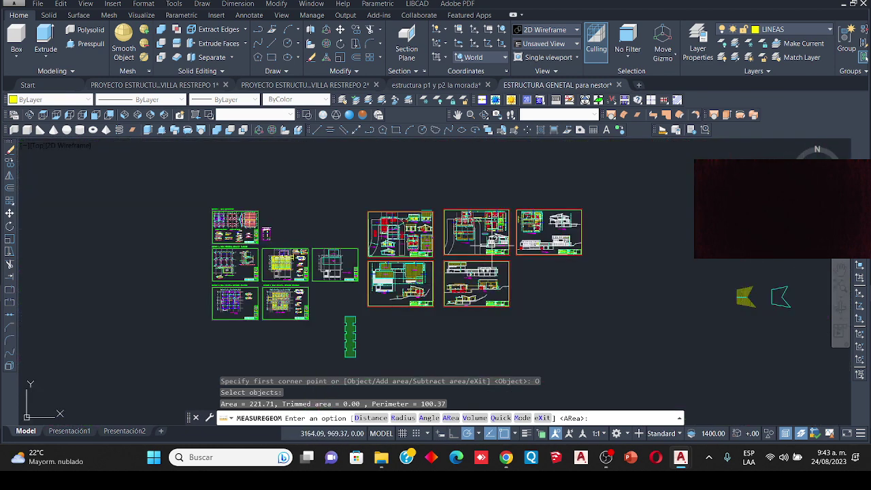
{"action": "scroll", "coordinate": [424, 262], "scroll_direction": "up", "scroll_amount": 5}
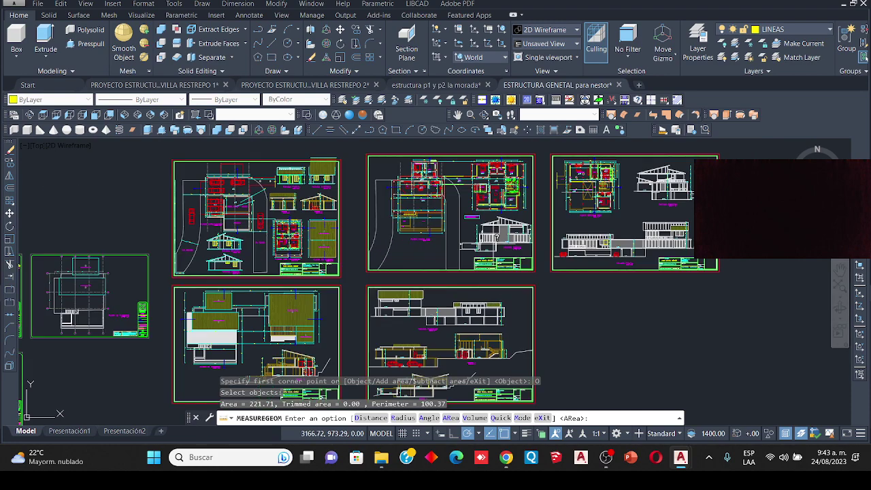
{"action": "scroll", "coordinate": [491, 250], "scroll_direction": "down", "scroll_amount": 3}
{"action": "scroll", "coordinate": [491, 251], "scroll_direction": "up", "scroll_amount": 8}
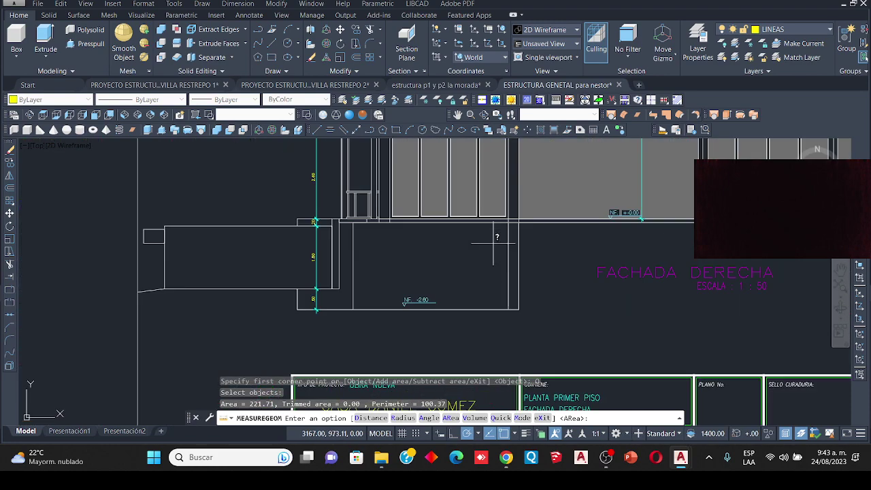
{"action": "scroll", "coordinate": [443, 286], "scroll_direction": "down", "scroll_amount": 2}
{"action": "scroll", "coordinate": [443, 286], "scroll_direction": "up", "scroll_amount": 3}
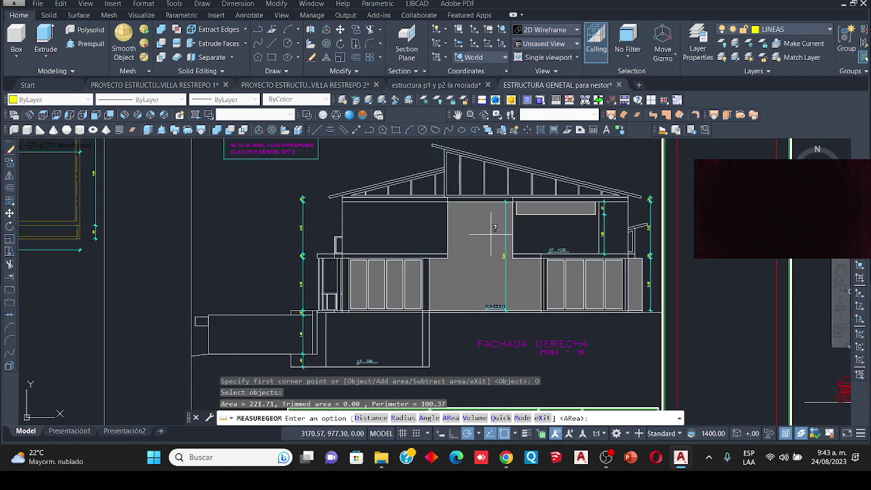
{"action": "key", "text": "Escape"}
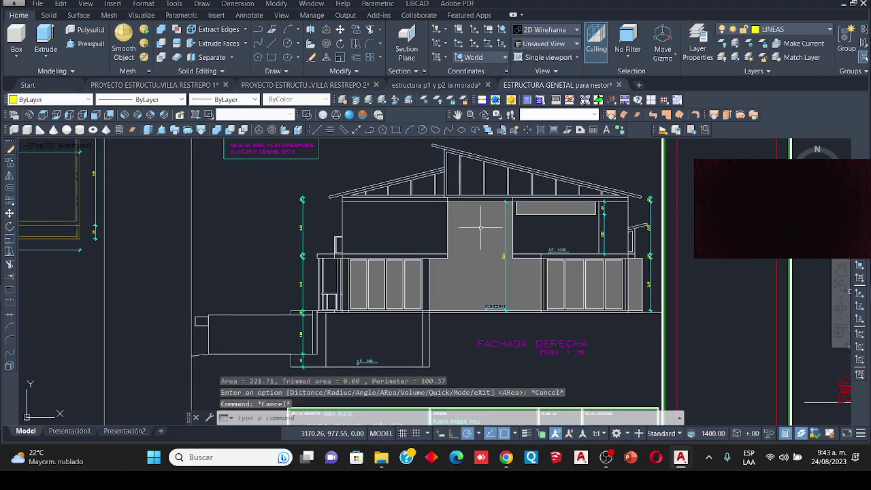
{"action": "left_click", "coordinate": [480, 228]}
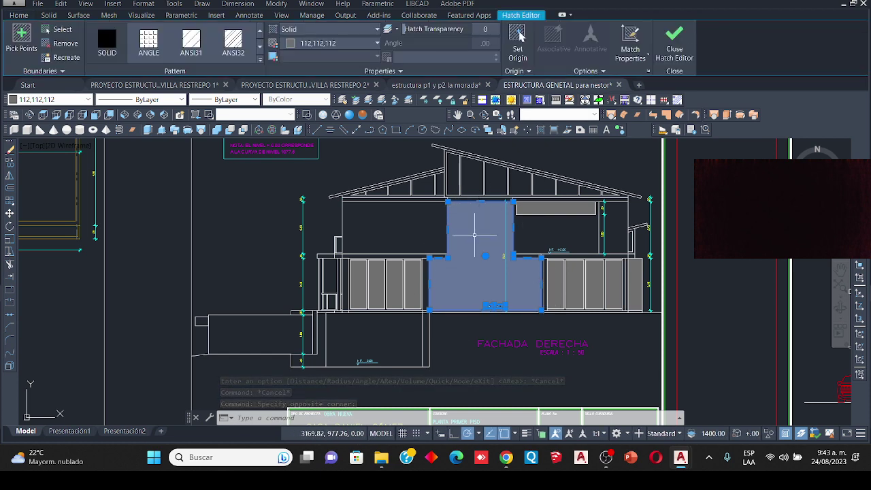
Step: Measure the grey hatch as an object with MEASUREGEOM: area 20.15, perimeter 20.30
{"action": "key", "text": "Escape"}
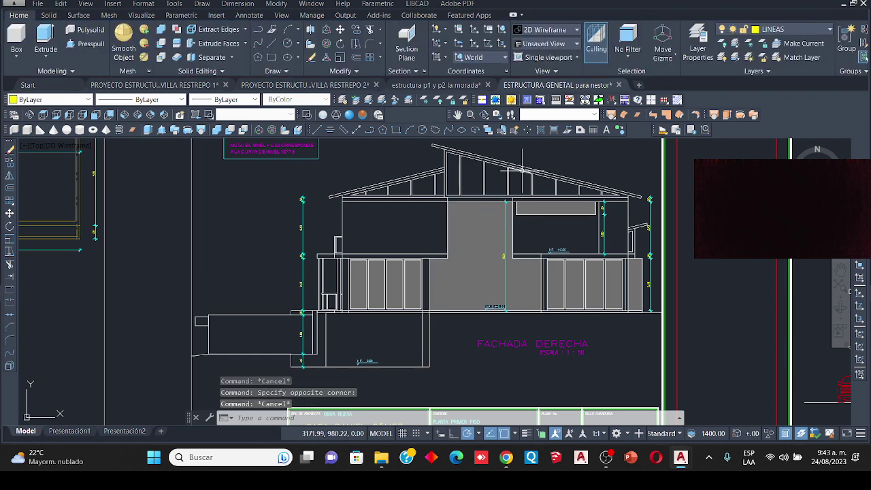
{"action": "left_click", "coordinate": [662, 130]}
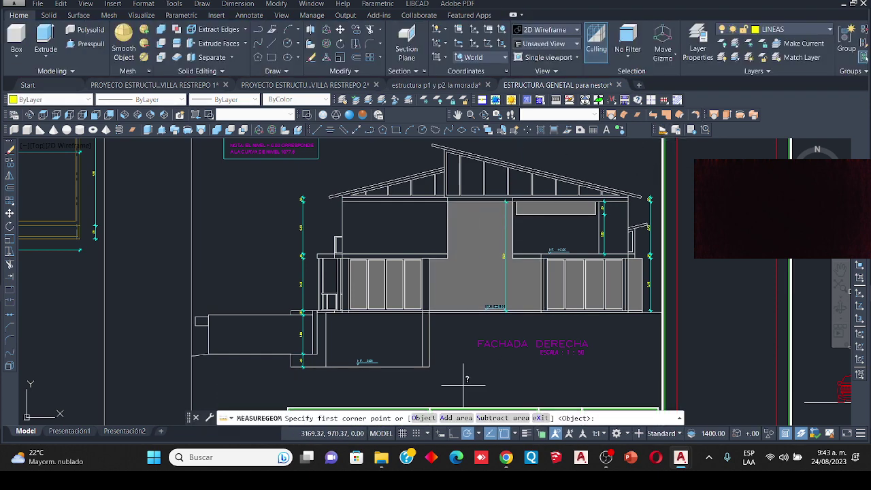
{"action": "left_click", "coordinate": [424, 419]}
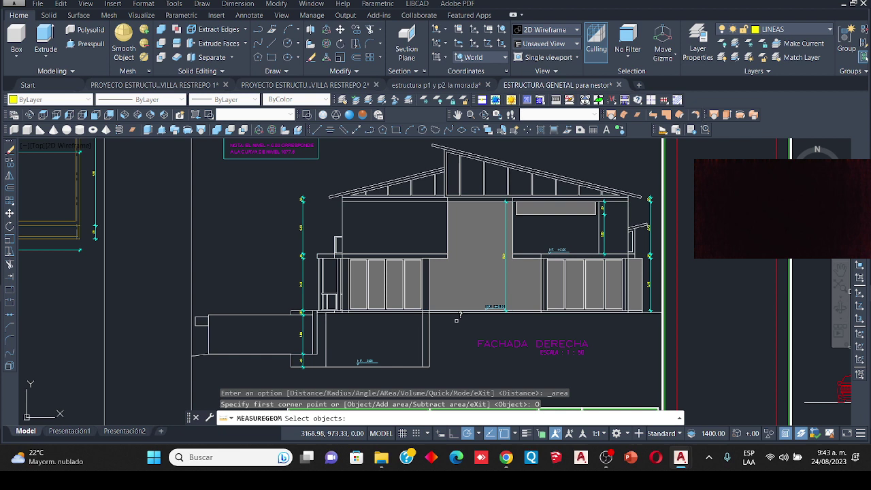
{"action": "left_click", "coordinate": [472, 273]}
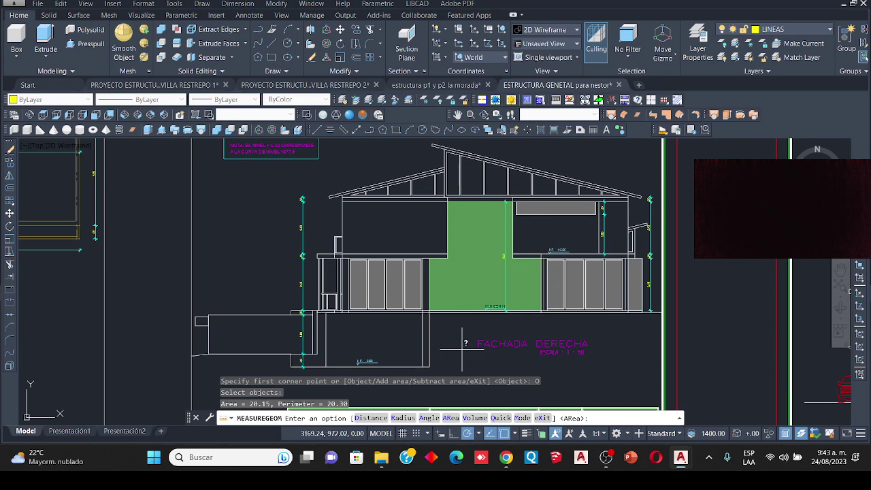
{"action": "key", "text": "Escape"}
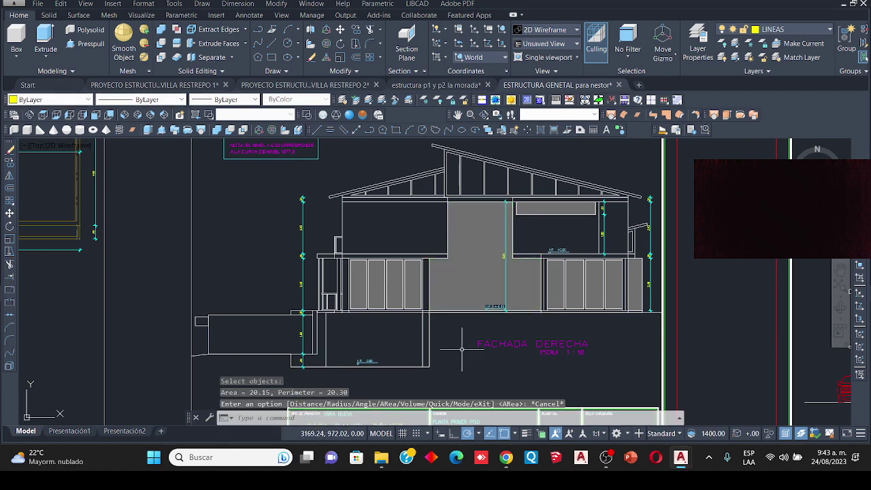
{"action": "left_click", "coordinate": [476, 279]}
Step: Generate a boundary around the selected grey hatch and select the new outline
{"action": "right_click", "coordinate": [476, 277]}
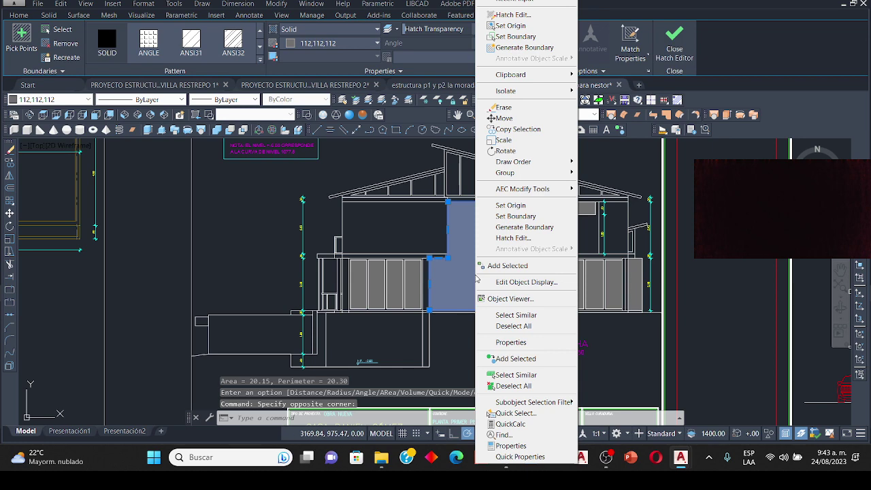
{"action": "left_click", "coordinate": [503, 233]}
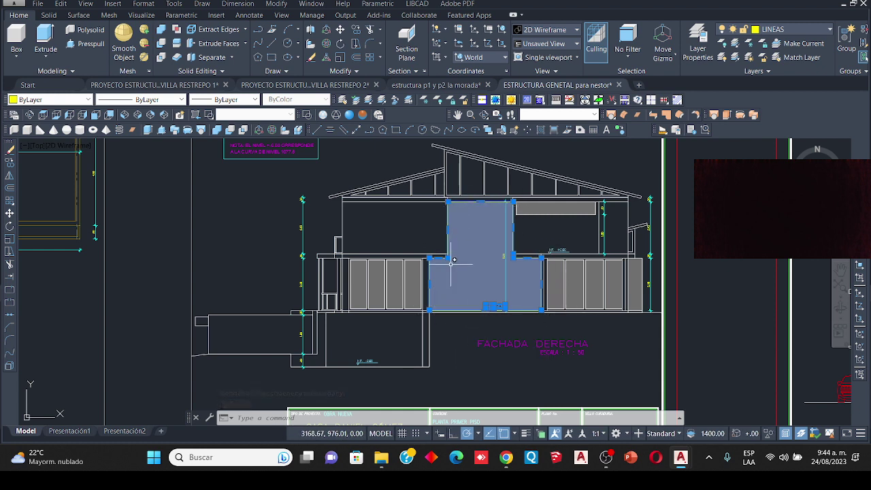
{"action": "key", "text": "Escape"}
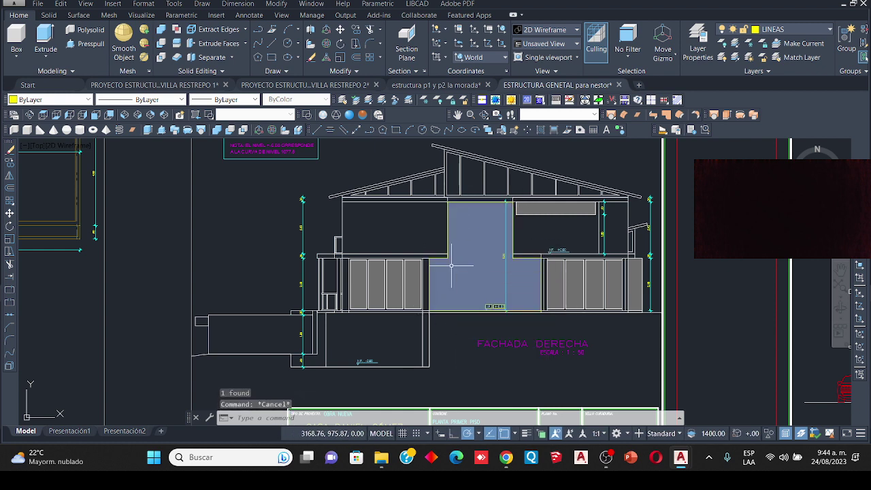
{"action": "left_click", "coordinate": [528, 257]}
{"action": "mouse_move", "coordinate": [527, 262]}
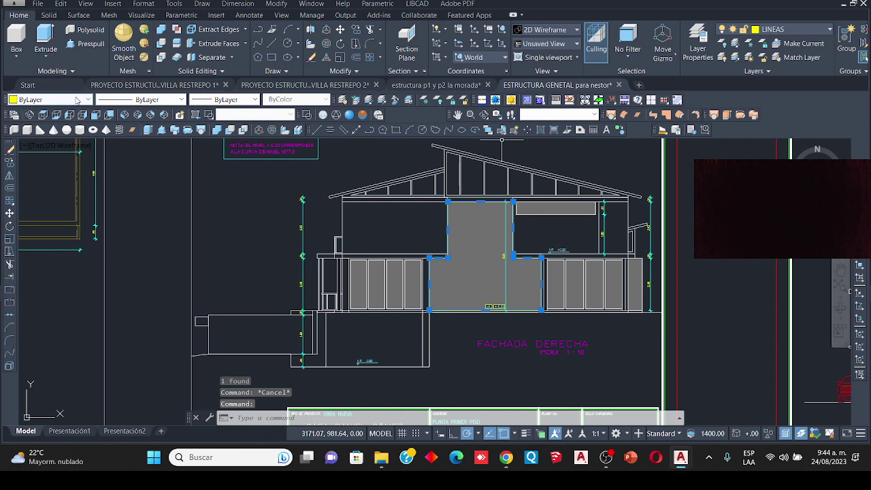
Step: Set the selected boundary outline's color to Red
{"action": "left_click", "coordinate": [32, 100]}
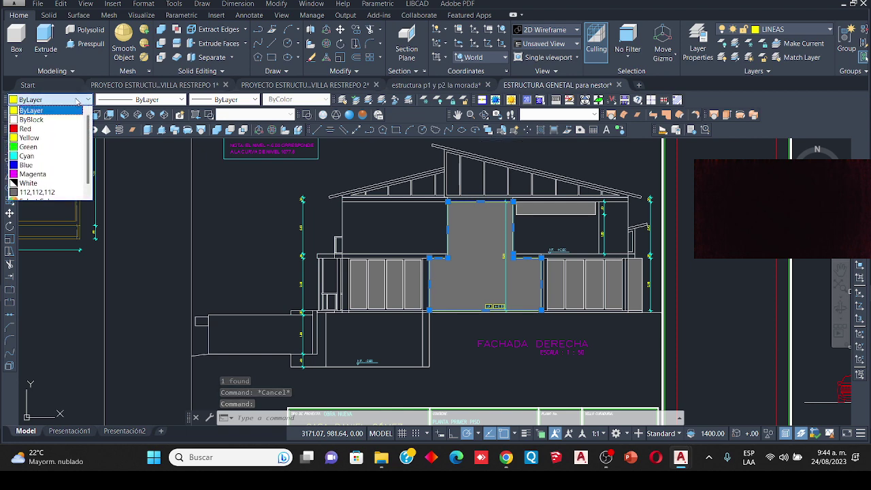
{"action": "left_click", "coordinate": [33, 128]}
{"action": "scroll", "coordinate": [515, 257], "scroll_direction": "up", "scroll_amount": 2}
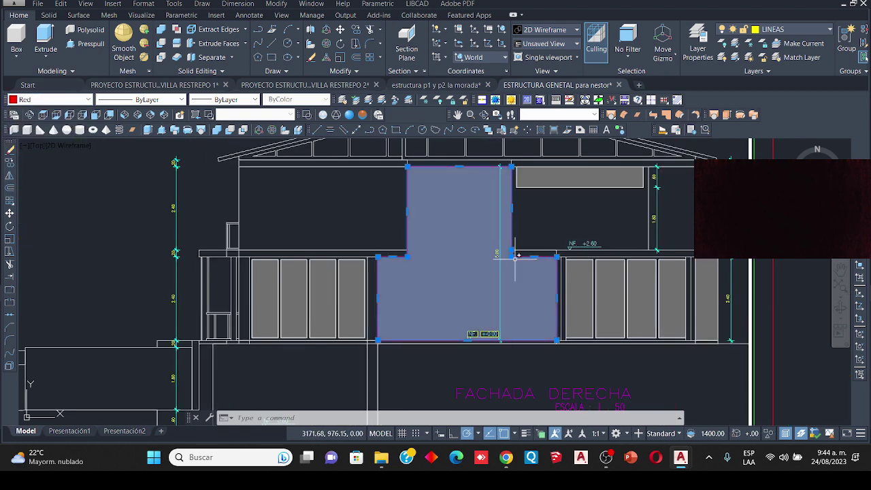
{"action": "key", "text": "Escape"}
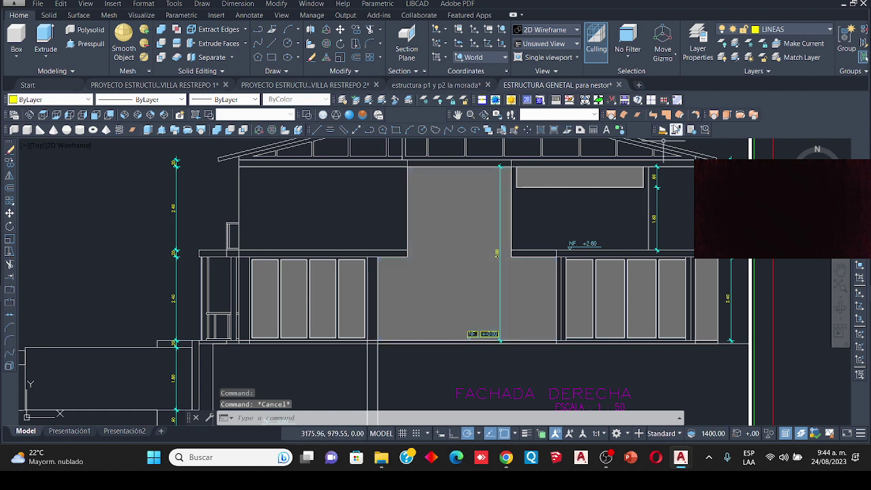
Step: Measure the red outline as an object: area 20.15, perimeter 20.30
{"action": "left_click", "coordinate": [662, 129]}
{"action": "left_click", "coordinate": [423, 418]}
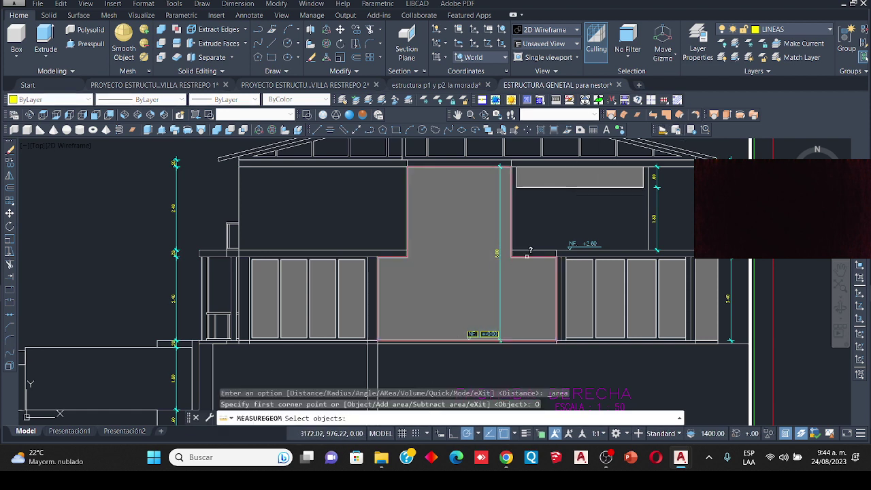
{"action": "left_click", "coordinate": [527, 256]}
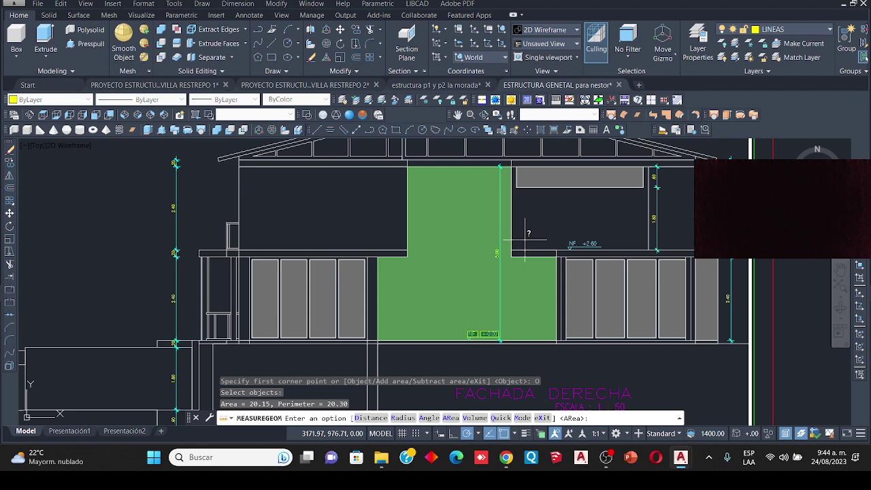
Step: Zoom out, pan across the sheets and zoom in on the yellow hatch and cyan wall outline
{"action": "scroll", "coordinate": [428, 238], "scroll_direction": "down", "scroll_amount": 8}
{"action": "scroll", "coordinate": [423, 249], "scroll_direction": "down", "scroll_amount": 4}
{"action": "scroll", "coordinate": [367, 241], "scroll_direction": "up", "scroll_amount": 7}
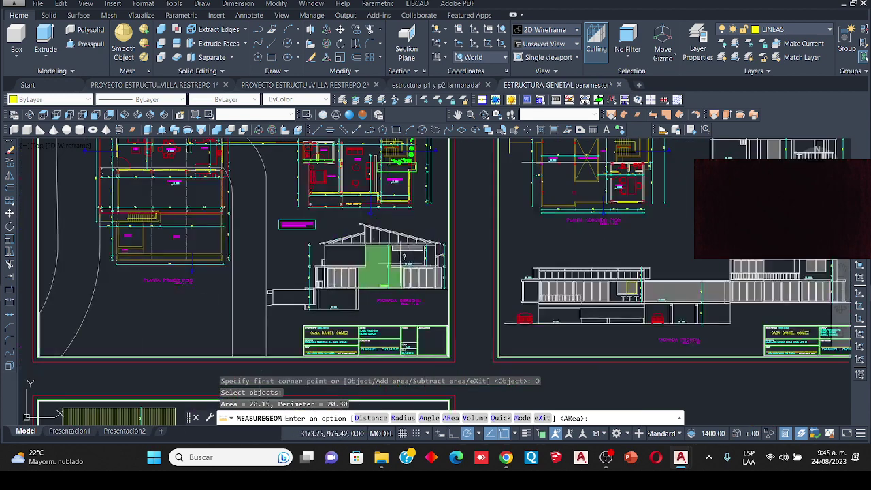
{"action": "scroll", "coordinate": [348, 247], "scroll_direction": "down", "scroll_amount": 3}
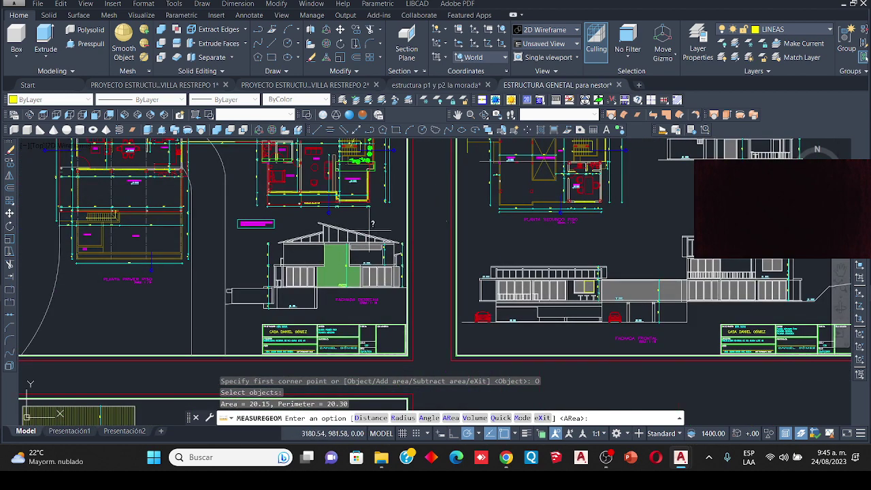
{"action": "scroll", "coordinate": [384, 225], "scroll_direction": "down", "scroll_amount": 5}
{"action": "scroll", "coordinate": [412, 208], "scroll_direction": "up", "scroll_amount": 3}
{"action": "scroll", "coordinate": [413, 209], "scroll_direction": "up", "scroll_amount": 2}
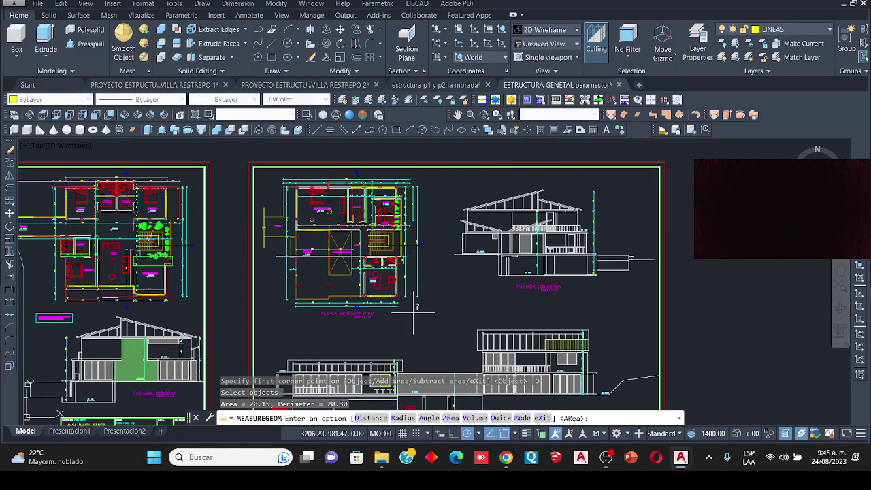
{"action": "scroll", "coordinate": [377, 263], "scroll_direction": "down", "scroll_amount": 4}
{"action": "scroll", "coordinate": [356, 260], "scroll_direction": "up", "scroll_amount": 2}
{"action": "scroll", "coordinate": [353, 263], "scroll_direction": "up", "scroll_amount": 4}
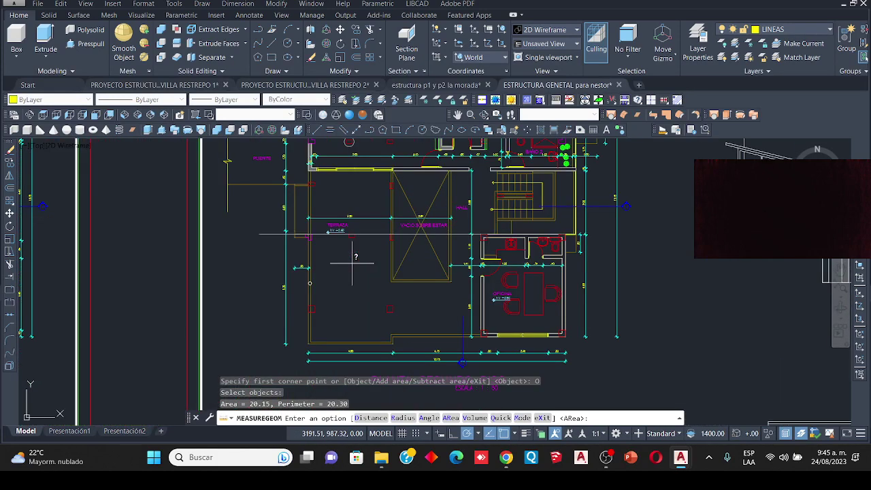
{"action": "scroll", "coordinate": [352, 263], "scroll_direction": "down", "scroll_amount": 4}
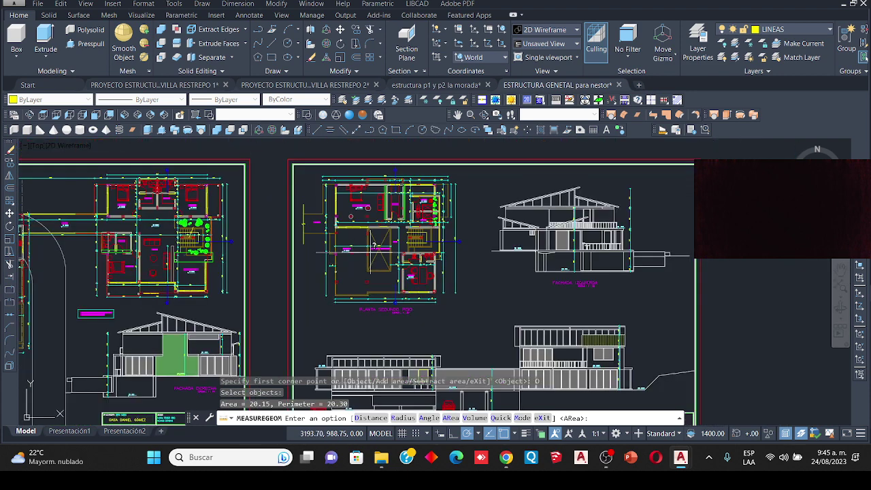
{"action": "scroll", "coordinate": [385, 246], "scroll_direction": "up", "scroll_amount": 4}
{"action": "scroll", "coordinate": [386, 245], "scroll_direction": "down", "scroll_amount": 2}
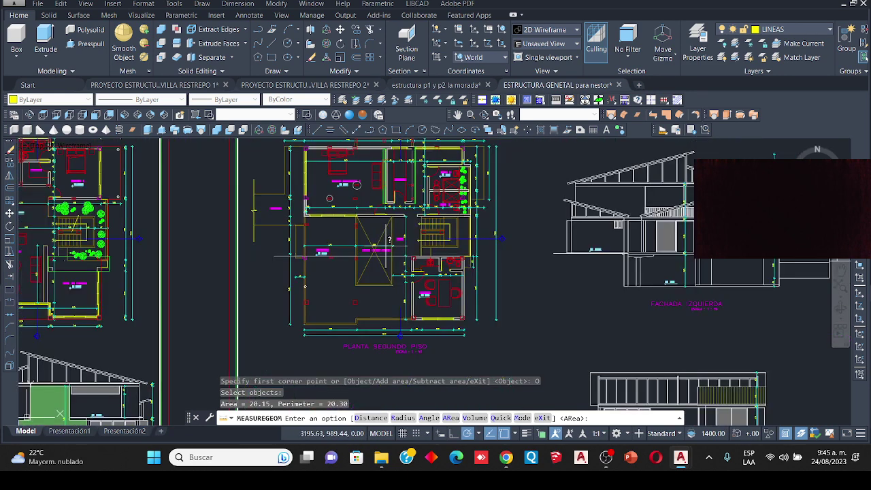
{"action": "scroll", "coordinate": [386, 246], "scroll_direction": "down", "scroll_amount": 3}
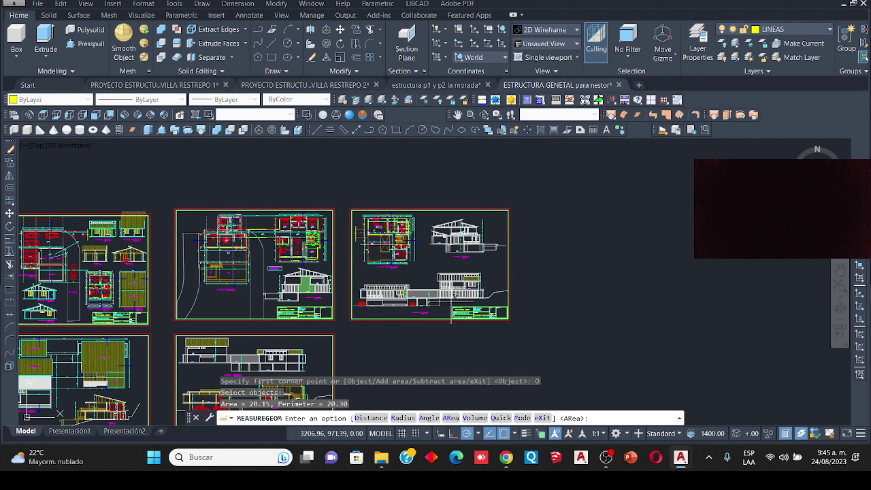
{"action": "scroll", "coordinate": [280, 279], "scroll_direction": "down", "scroll_amount": 4}
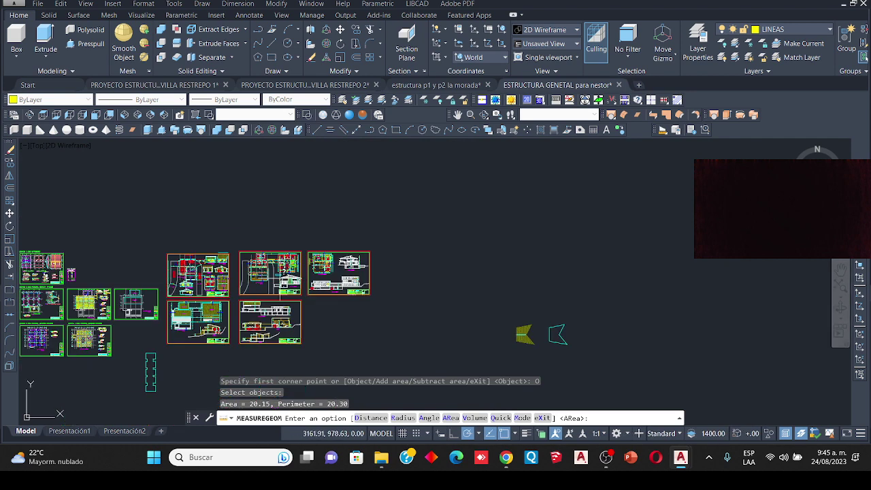
{"action": "scroll", "coordinate": [279, 283], "scroll_direction": "up", "scroll_amount": 4}
{"action": "scroll", "coordinate": [278, 285], "scroll_direction": "down", "scroll_amount": 3}
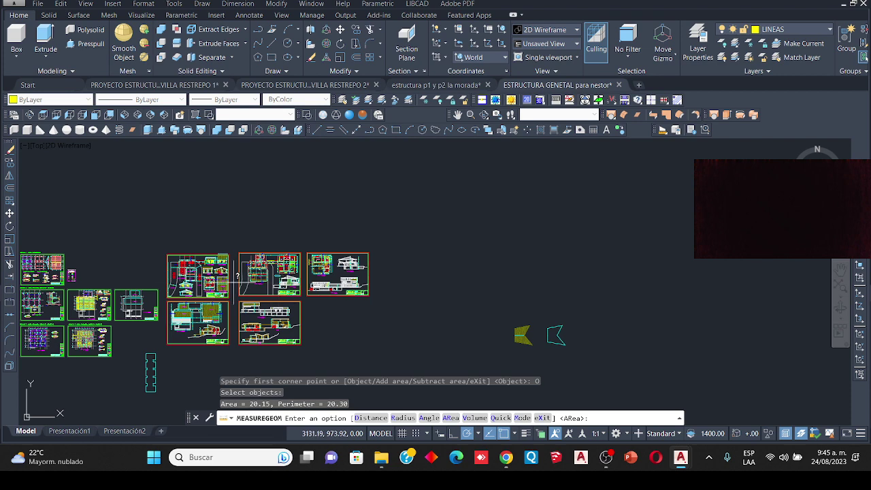
{"action": "middle_click_drag", "start_coordinate": [279, 289], "coordinate": [490, 217]}
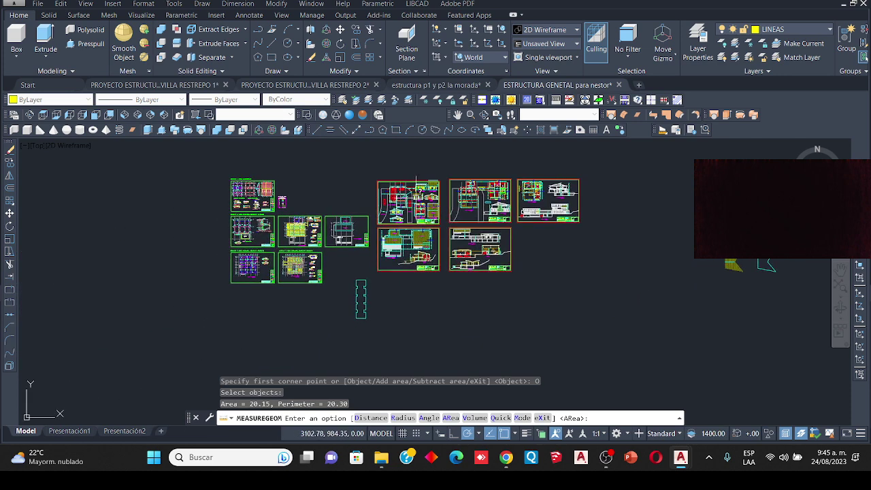
{"action": "scroll", "coordinate": [406, 204], "scroll_direction": "up", "scroll_amount": 4}
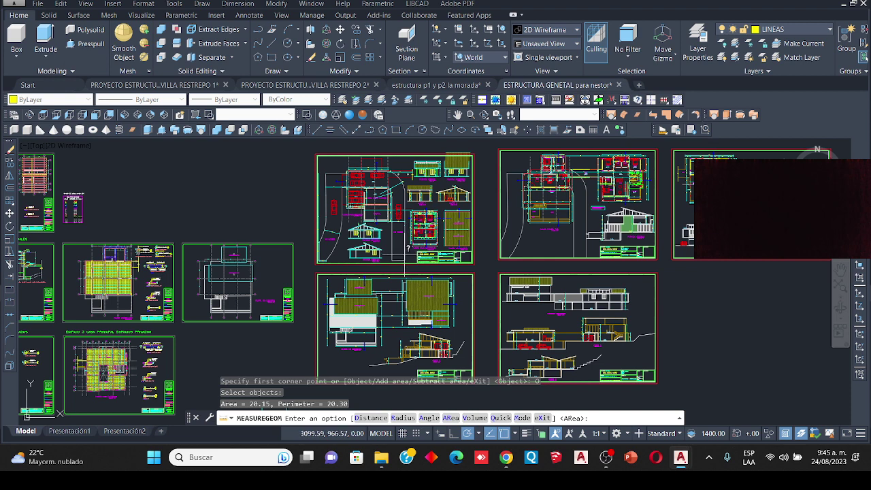
{"action": "scroll", "coordinate": [407, 249], "scroll_direction": "down", "scroll_amount": 5}
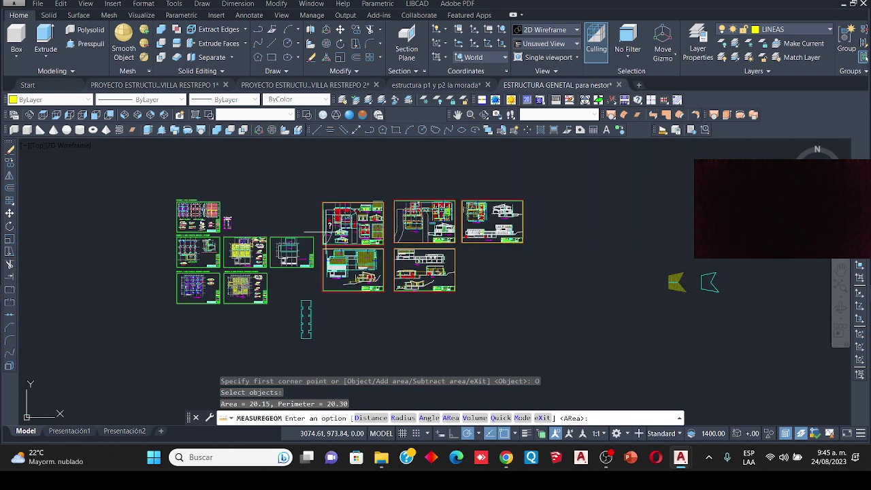
{"action": "scroll", "coordinate": [470, 253], "scroll_direction": "up", "scroll_amount": 8}
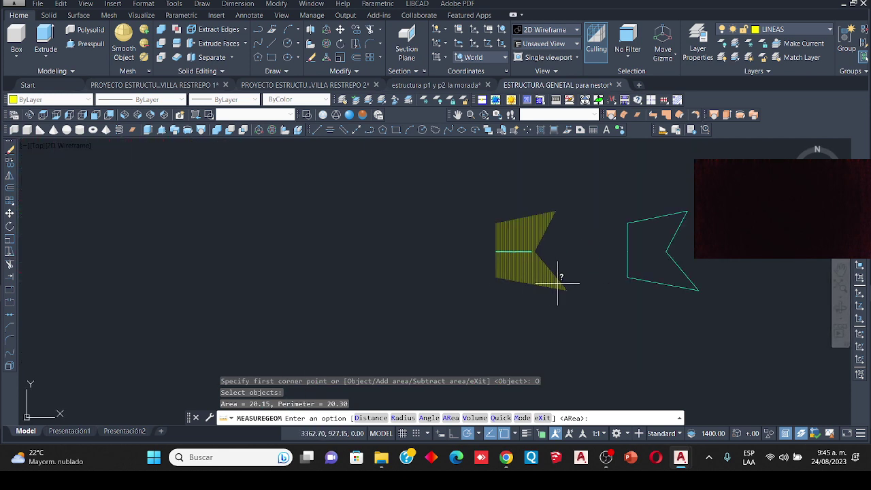
Step: Measure the cyan wall outline by picking its five vertices: area 130.93, perimeter 56.59
{"action": "middle_click_drag", "start_coordinate": [558, 284], "coordinate": [525, 292]}
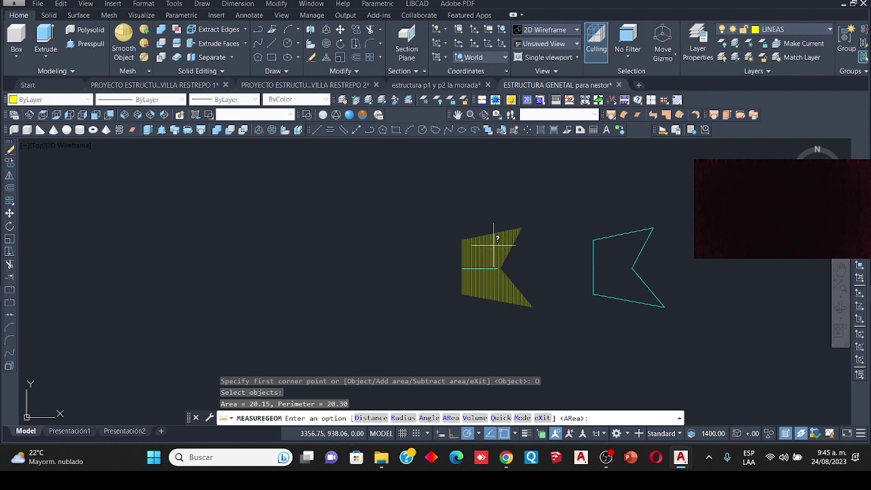
{"action": "key", "text": "Escape"}
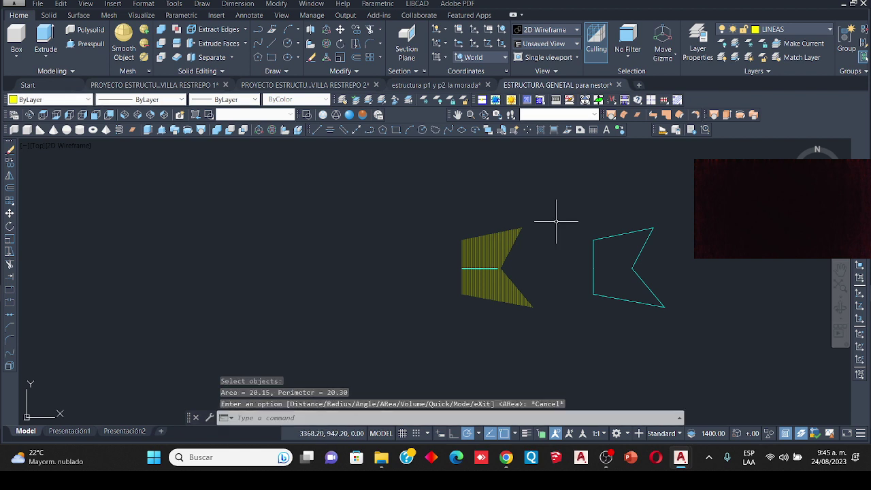
{"action": "left_click", "coordinate": [665, 130]}
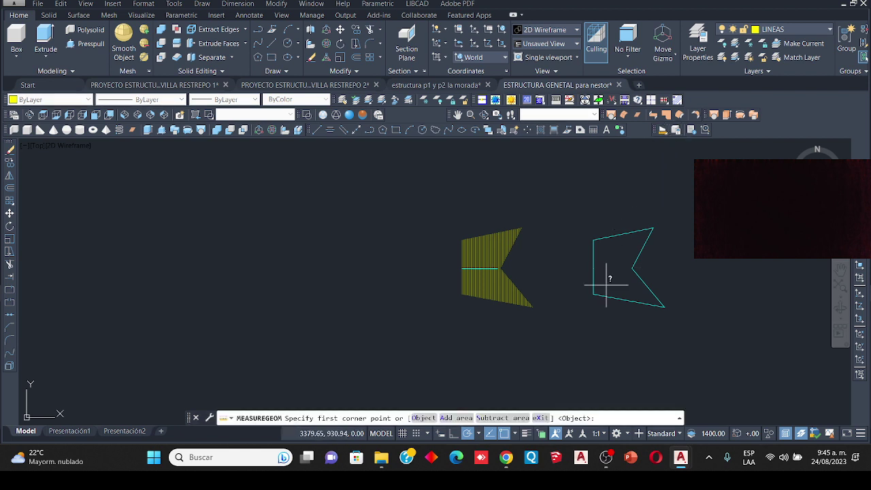
{"action": "left_click", "coordinate": [593, 294]}
{"action": "left_click", "coordinate": [665, 307]}
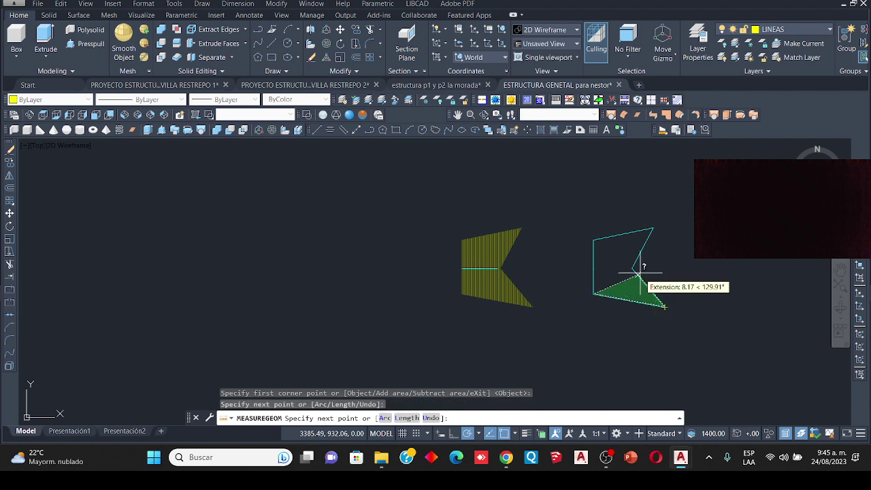
{"action": "left_click", "coordinate": [633, 268]}
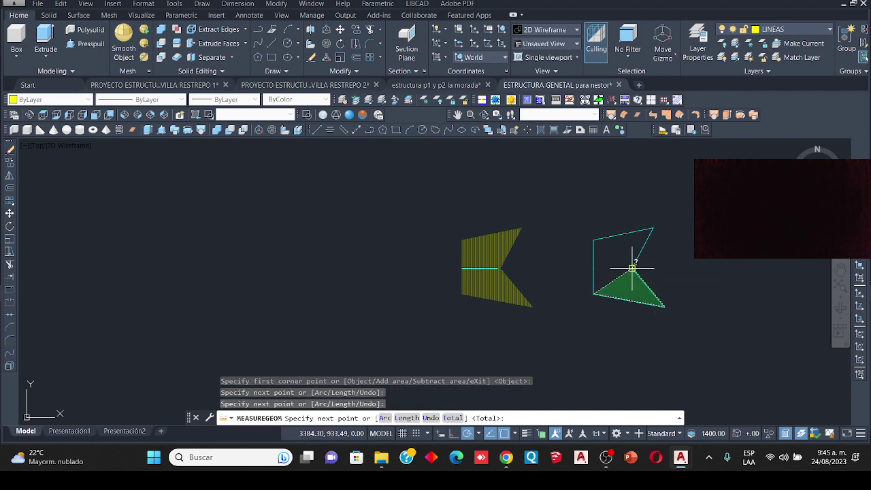
{"action": "left_click", "coordinate": [654, 228]}
{"action": "left_click", "coordinate": [593, 239]}
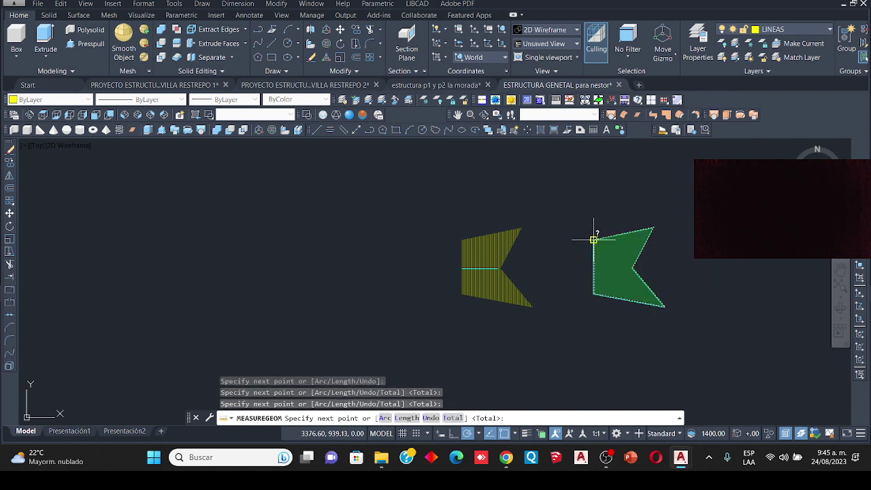
{"action": "key", "text": "Return"}
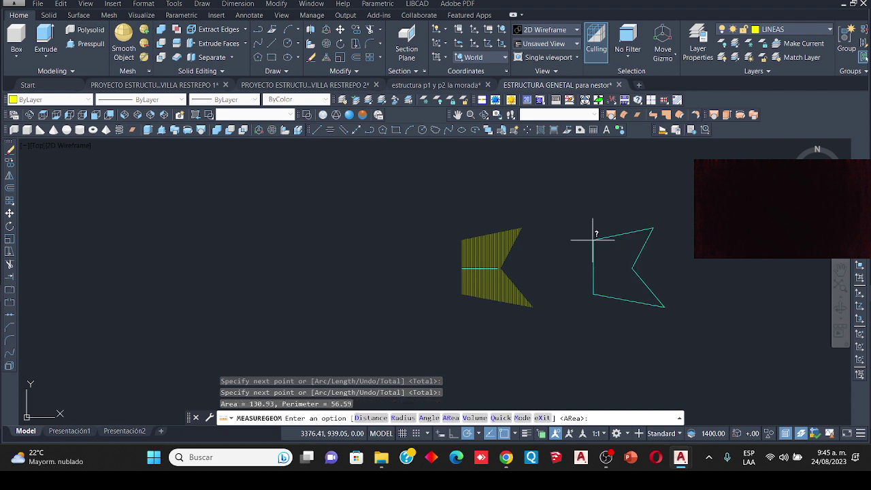
{"action": "left_click", "coordinate": [663, 129]}
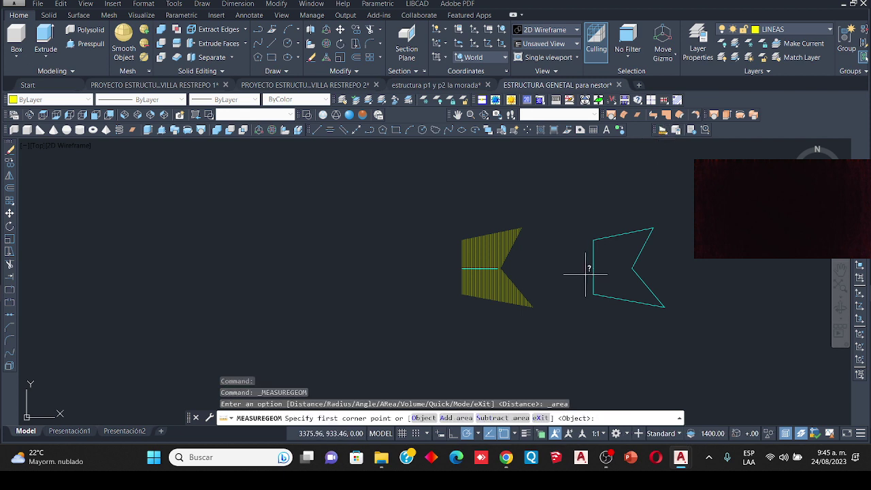
Step: Measure the cyan wall outline as a single object: area 130.81, perimeter 56.59
{"action": "left_click", "coordinate": [423, 418]}
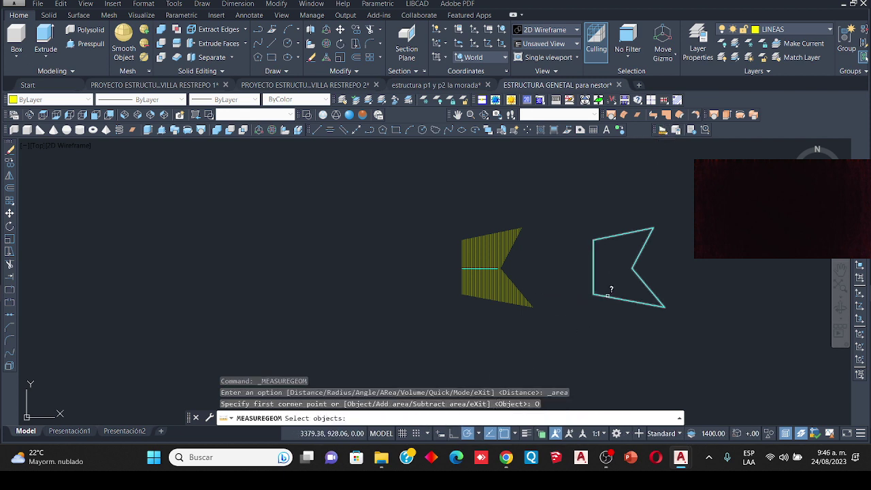
{"action": "left_click", "coordinate": [608, 294]}
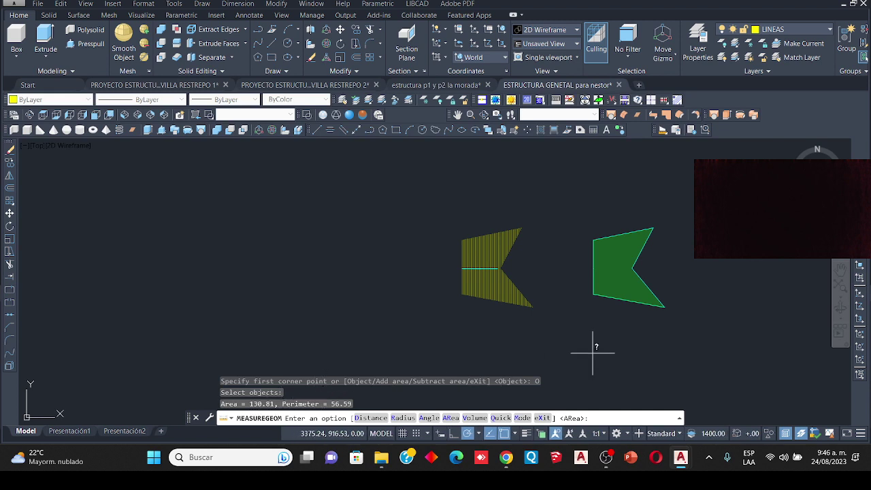
{"action": "scroll", "coordinate": [660, 222], "scroll_direction": "up", "scroll_amount": 2}
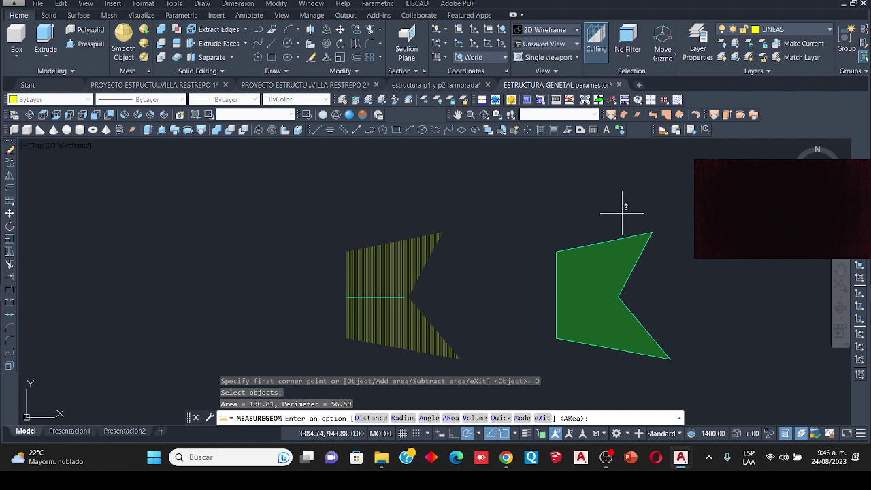
{"action": "key", "text": "Escape"}
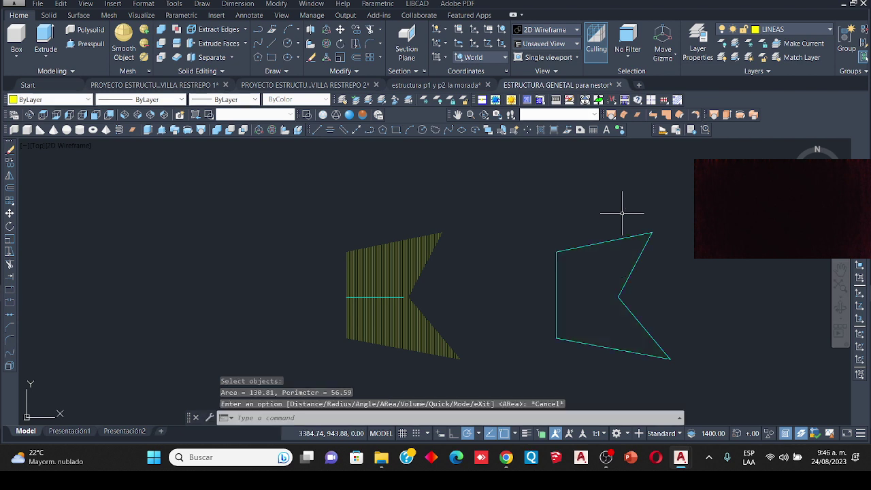
Step: Measure the yellow hatch as an object (area 130.63, perimeter 70.88), then switch to OBS
{"action": "left_click", "coordinate": [664, 130]}
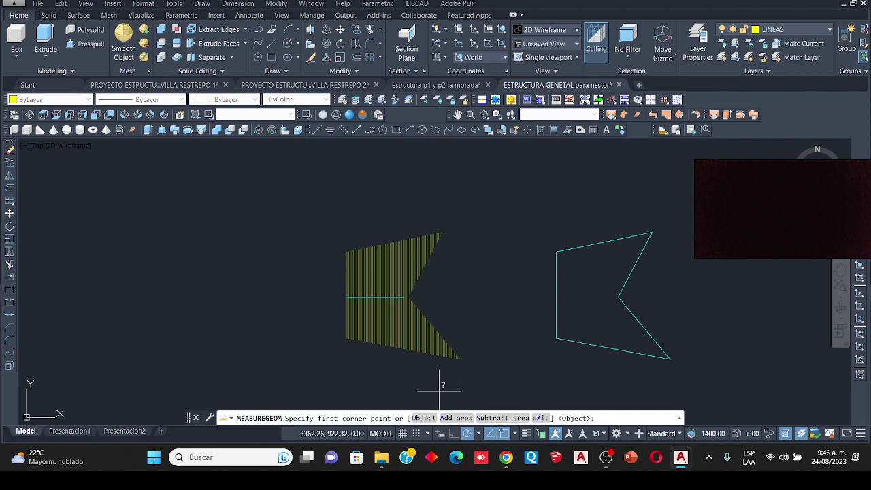
{"action": "left_click", "coordinate": [423, 418]}
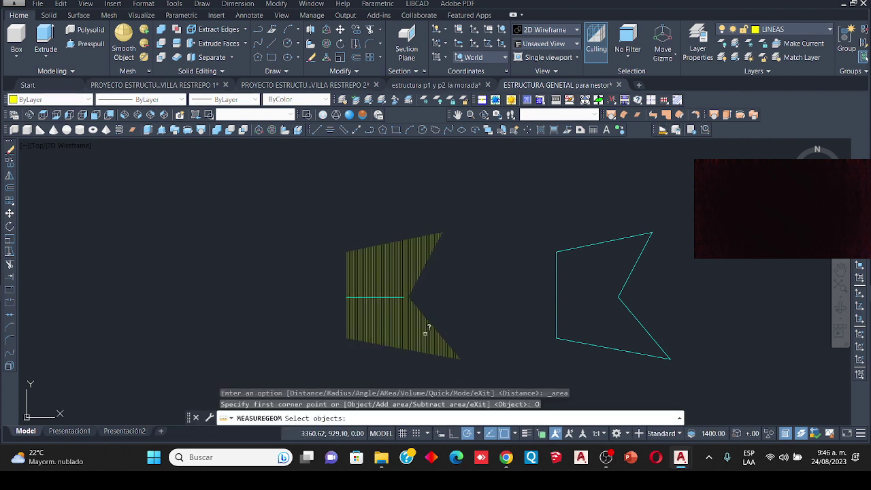
{"action": "left_click", "coordinate": [426, 332]}
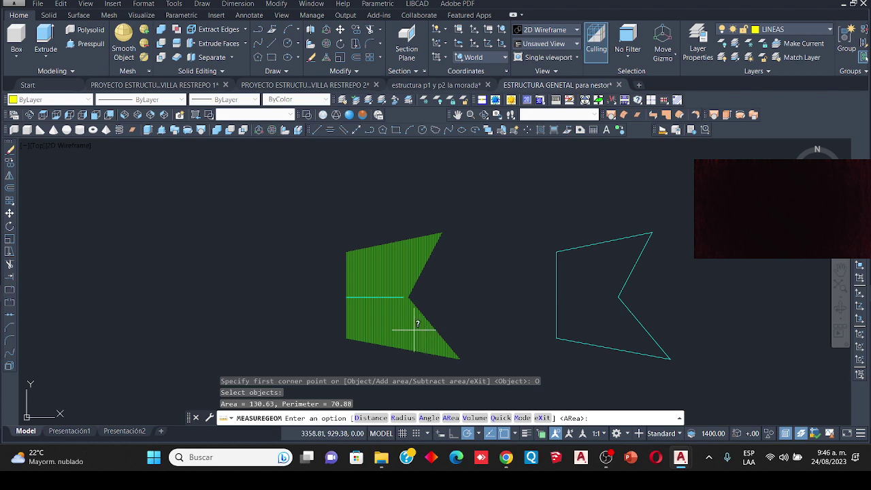
{"action": "scroll", "coordinate": [431, 234], "scroll_direction": "up", "scroll_amount": 4}
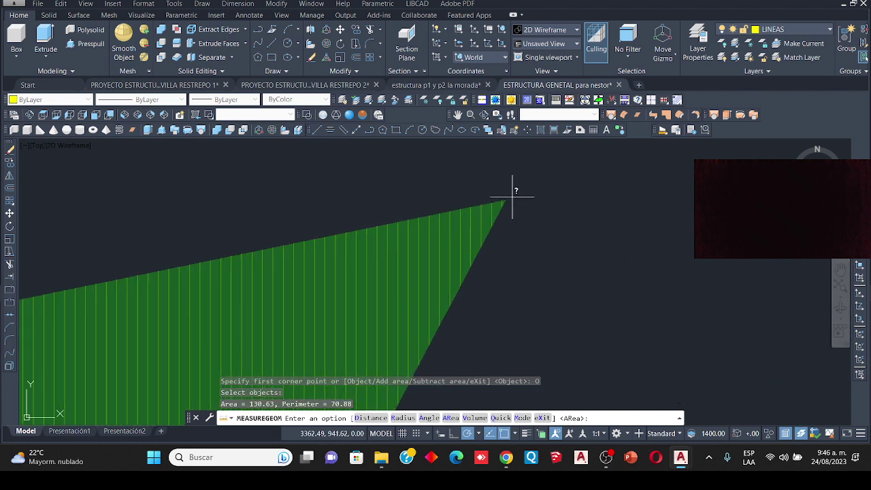
{"action": "scroll", "coordinate": [476, 204], "scroll_direction": "down", "scroll_amount": 5}
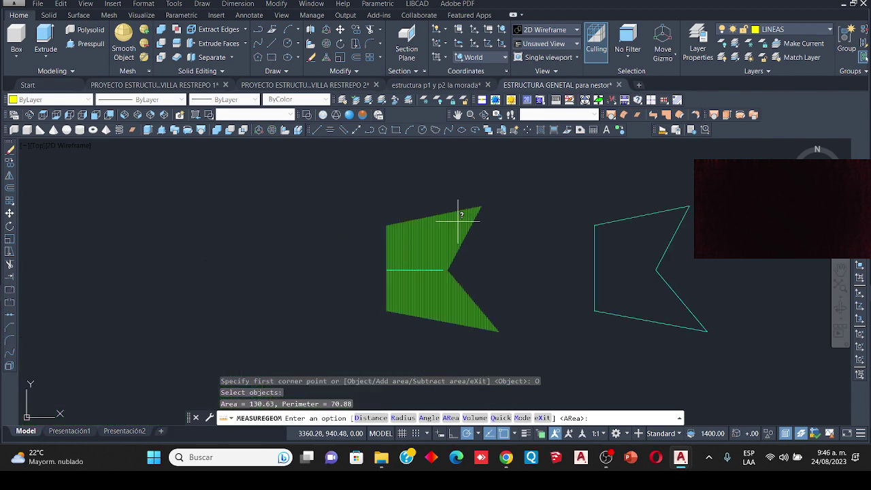
{"action": "scroll", "coordinate": [462, 211], "scroll_direction": "up", "scroll_amount": 7}
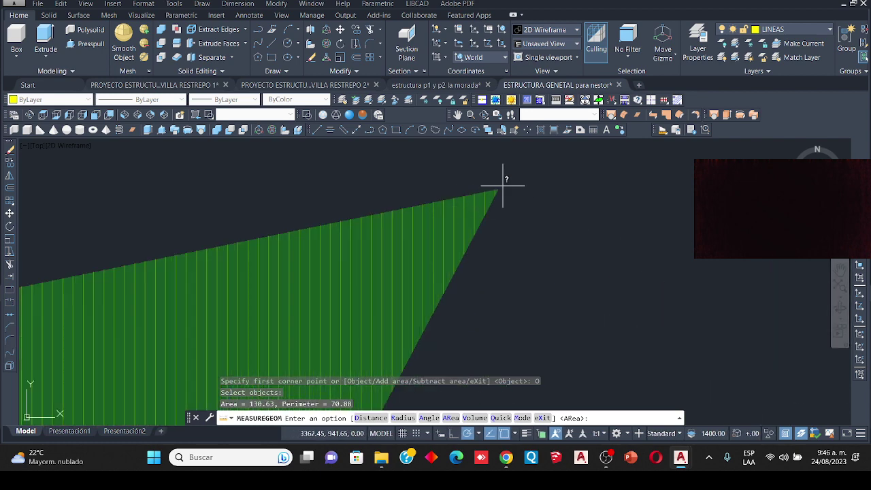
{"action": "scroll", "coordinate": [408, 323], "scroll_direction": "up", "scroll_amount": 5}
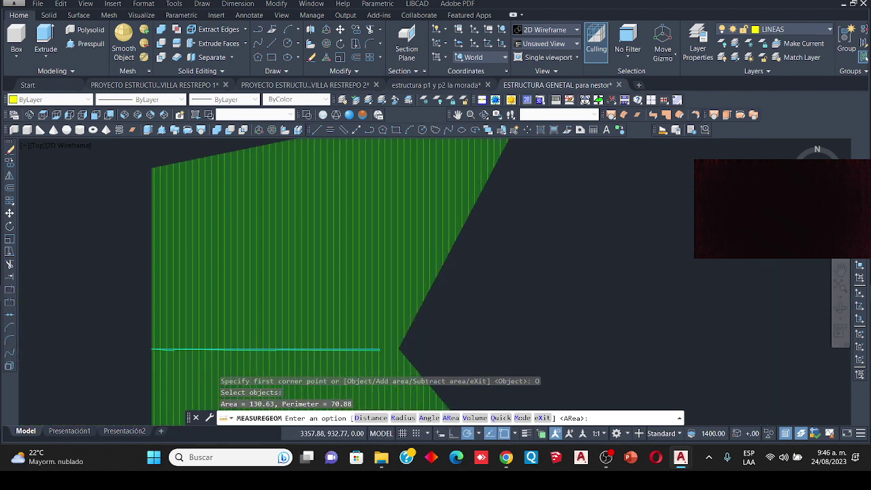
{"action": "scroll", "coordinate": [399, 317], "scroll_direction": "down", "scroll_amount": 6}
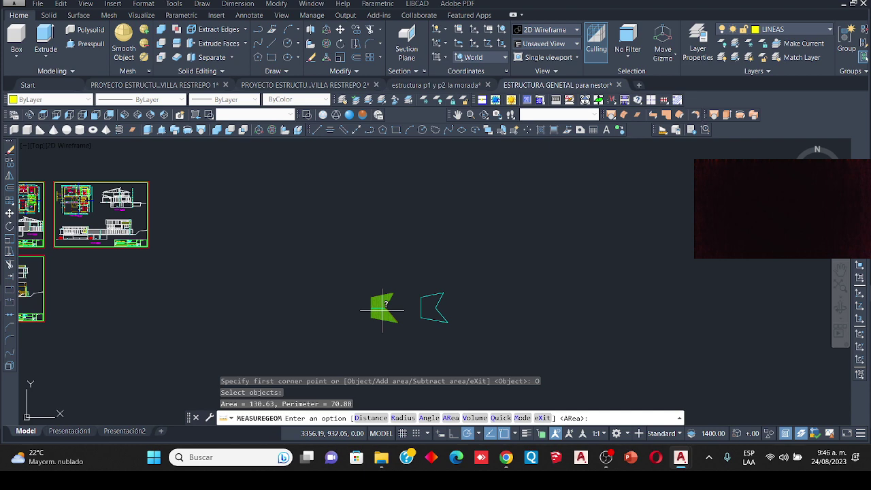
{"action": "scroll", "coordinate": [391, 266], "scroll_direction": "down", "scroll_amount": 5}
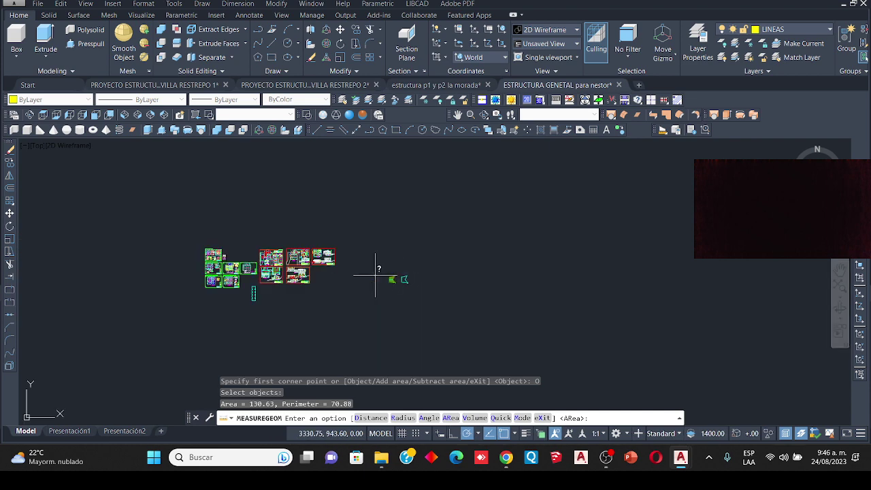
{"action": "scroll", "coordinate": [371, 273], "scroll_direction": "up", "scroll_amount": 3}
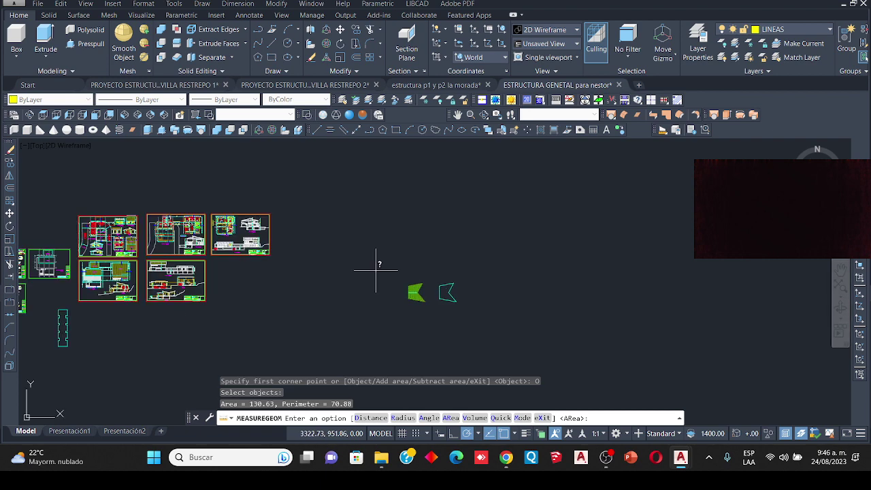
{"action": "left_click", "coordinate": [608, 459]}
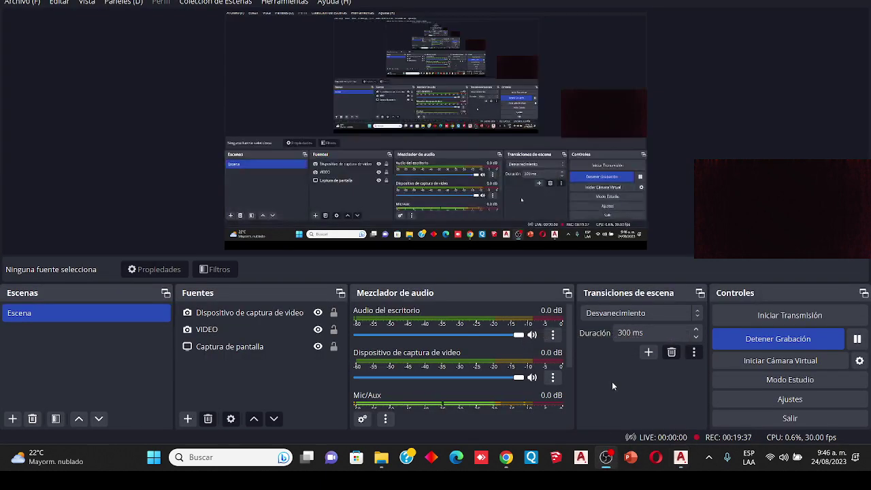